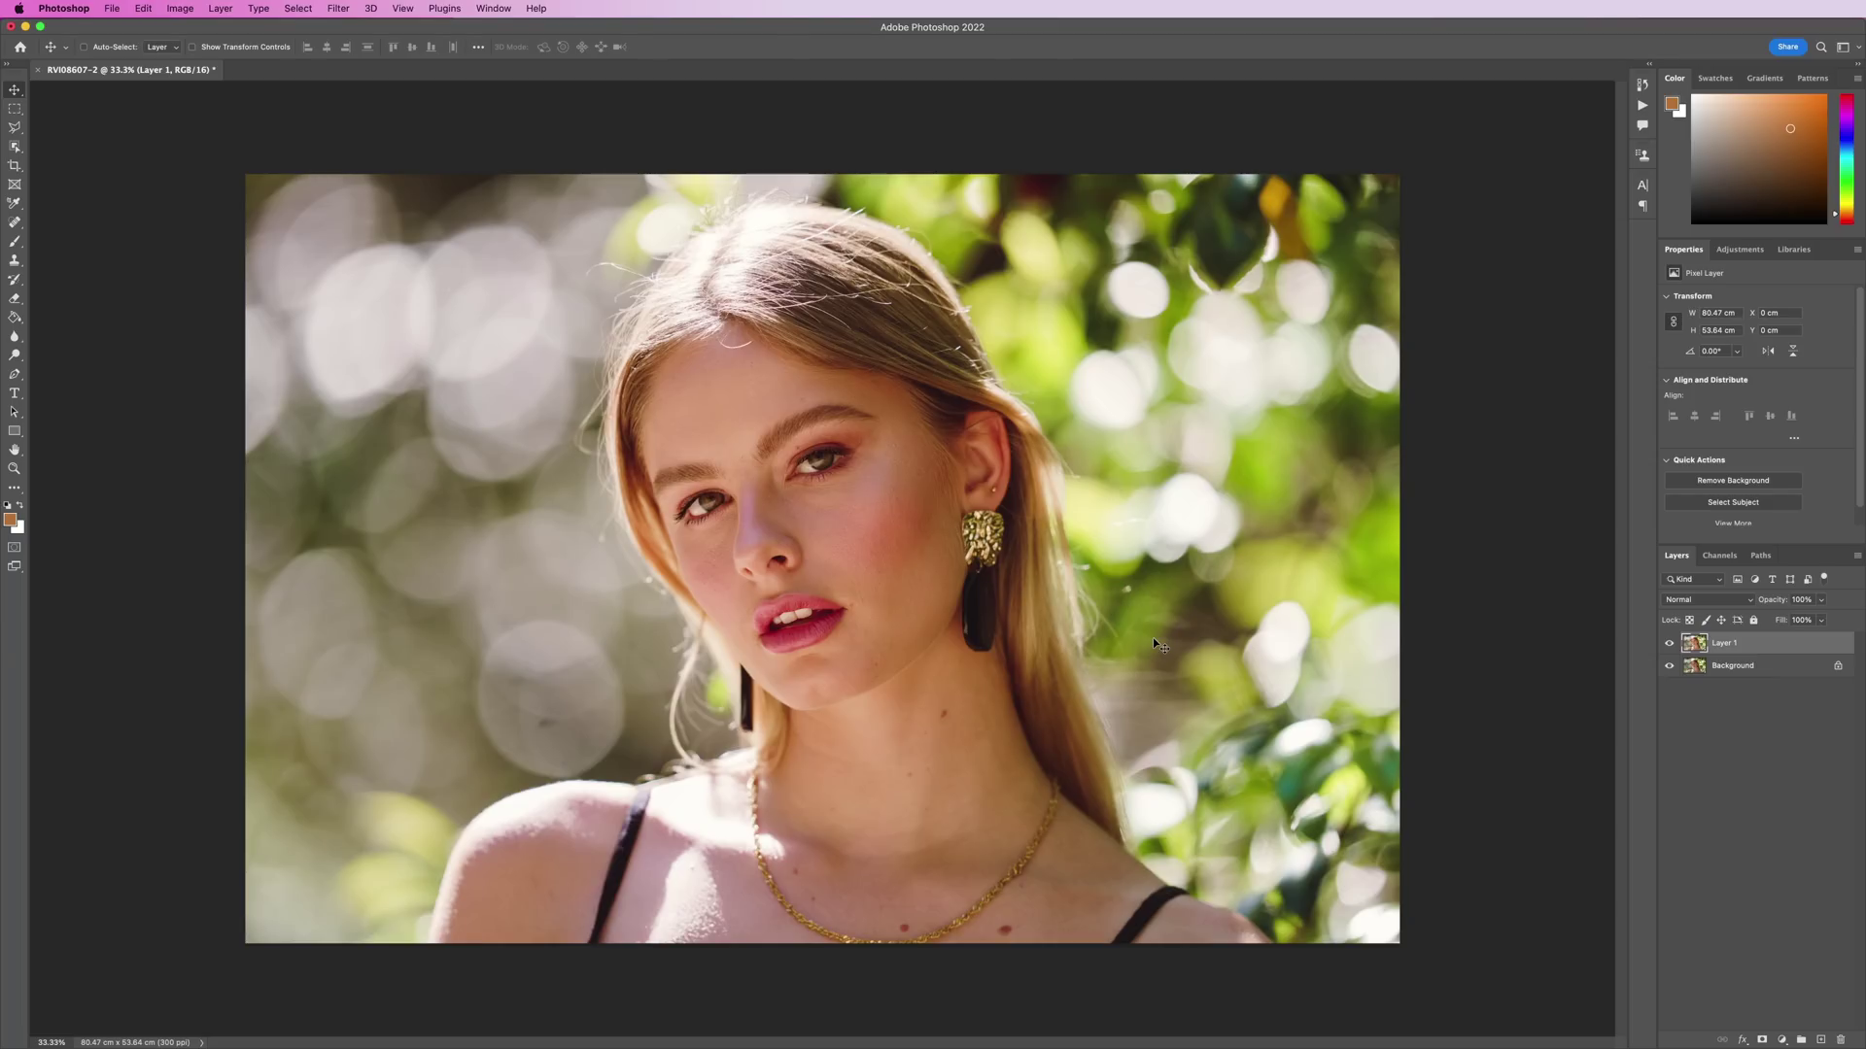
Examine the face up close and compare the portrait with and without Layer 1.
super+click(816, 568)
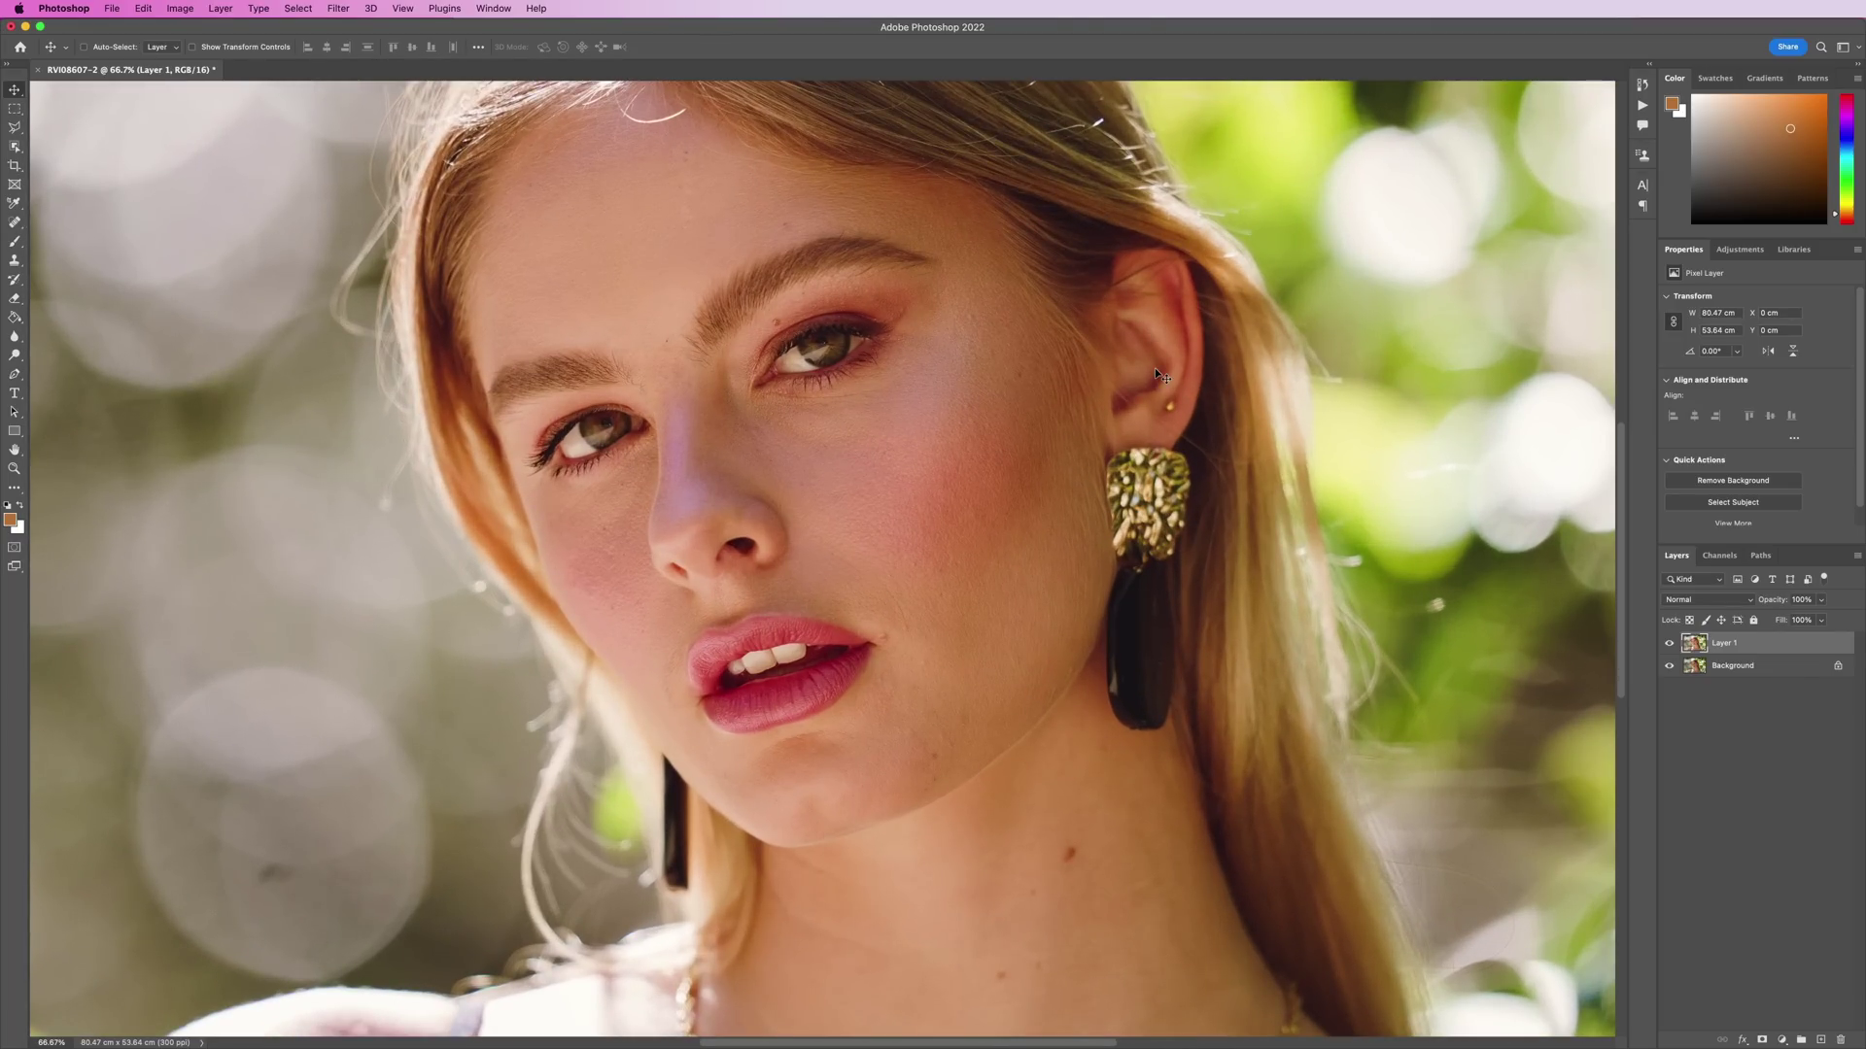
key(super+minus)
key(super+minus)
click(1669, 644)
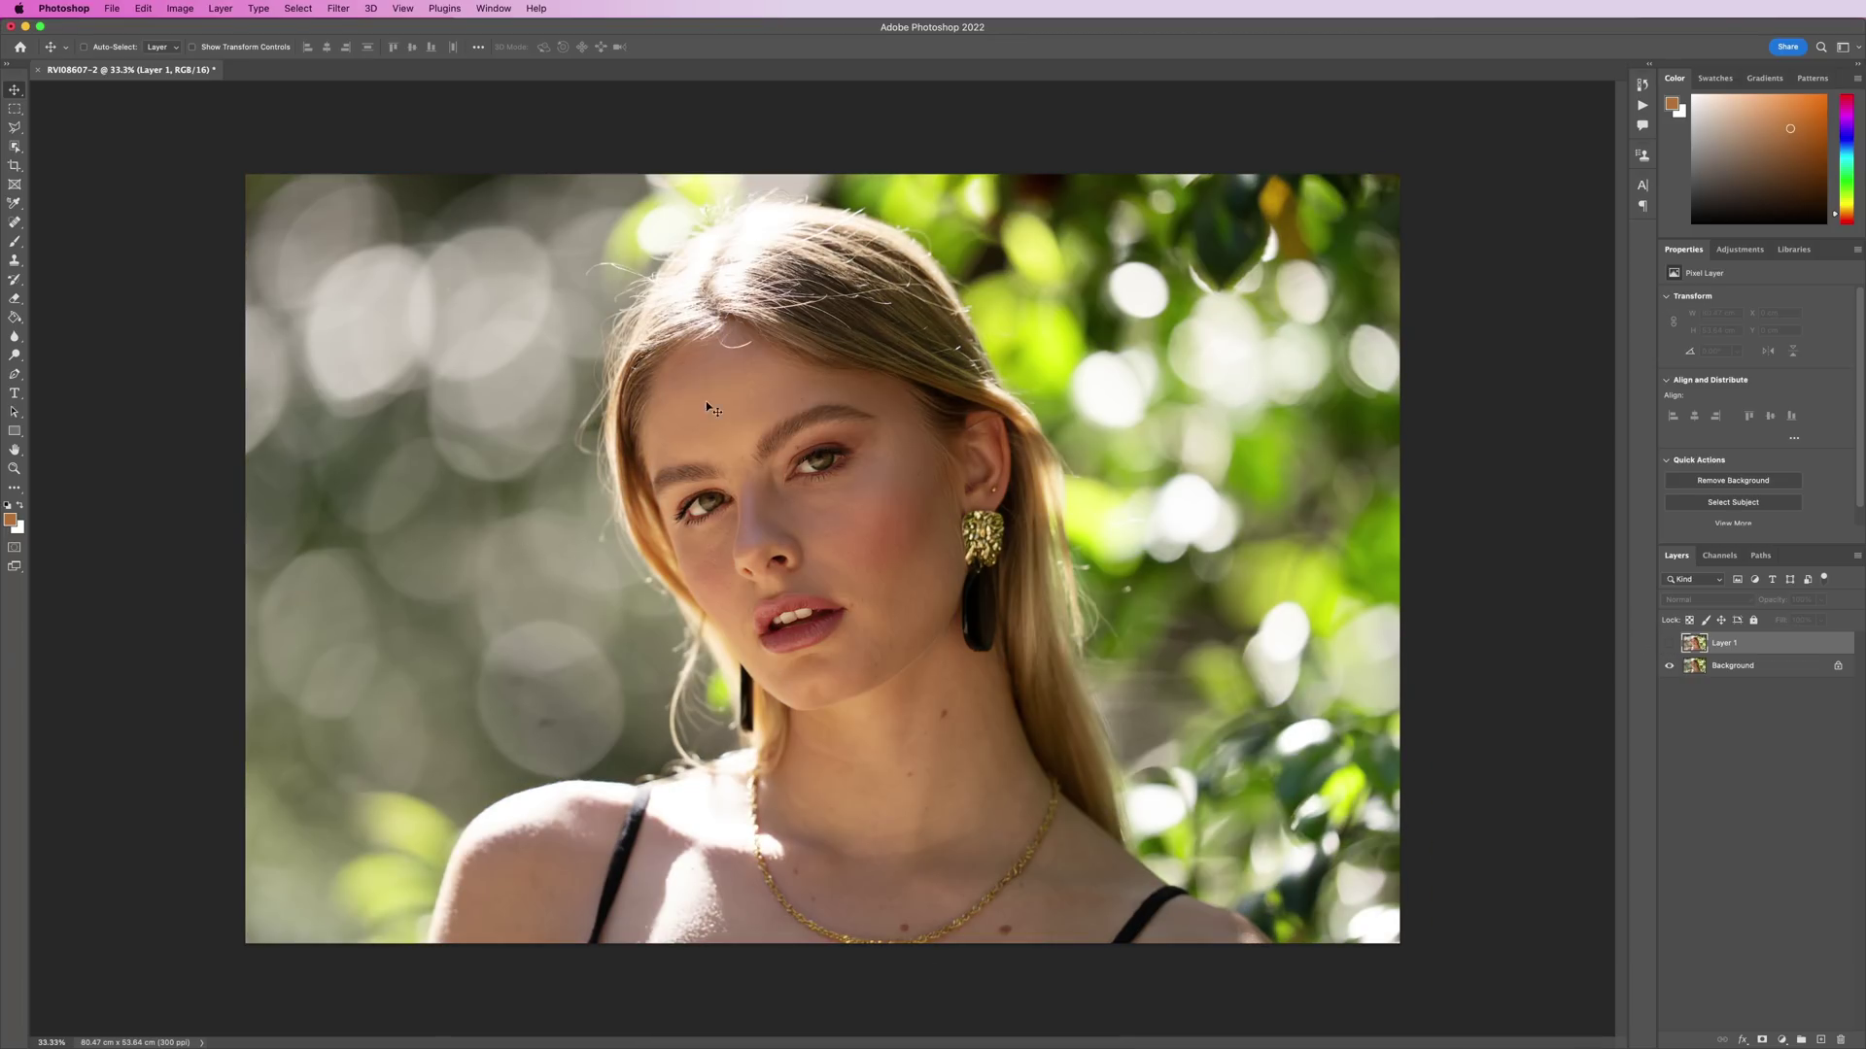
click(1669, 645)
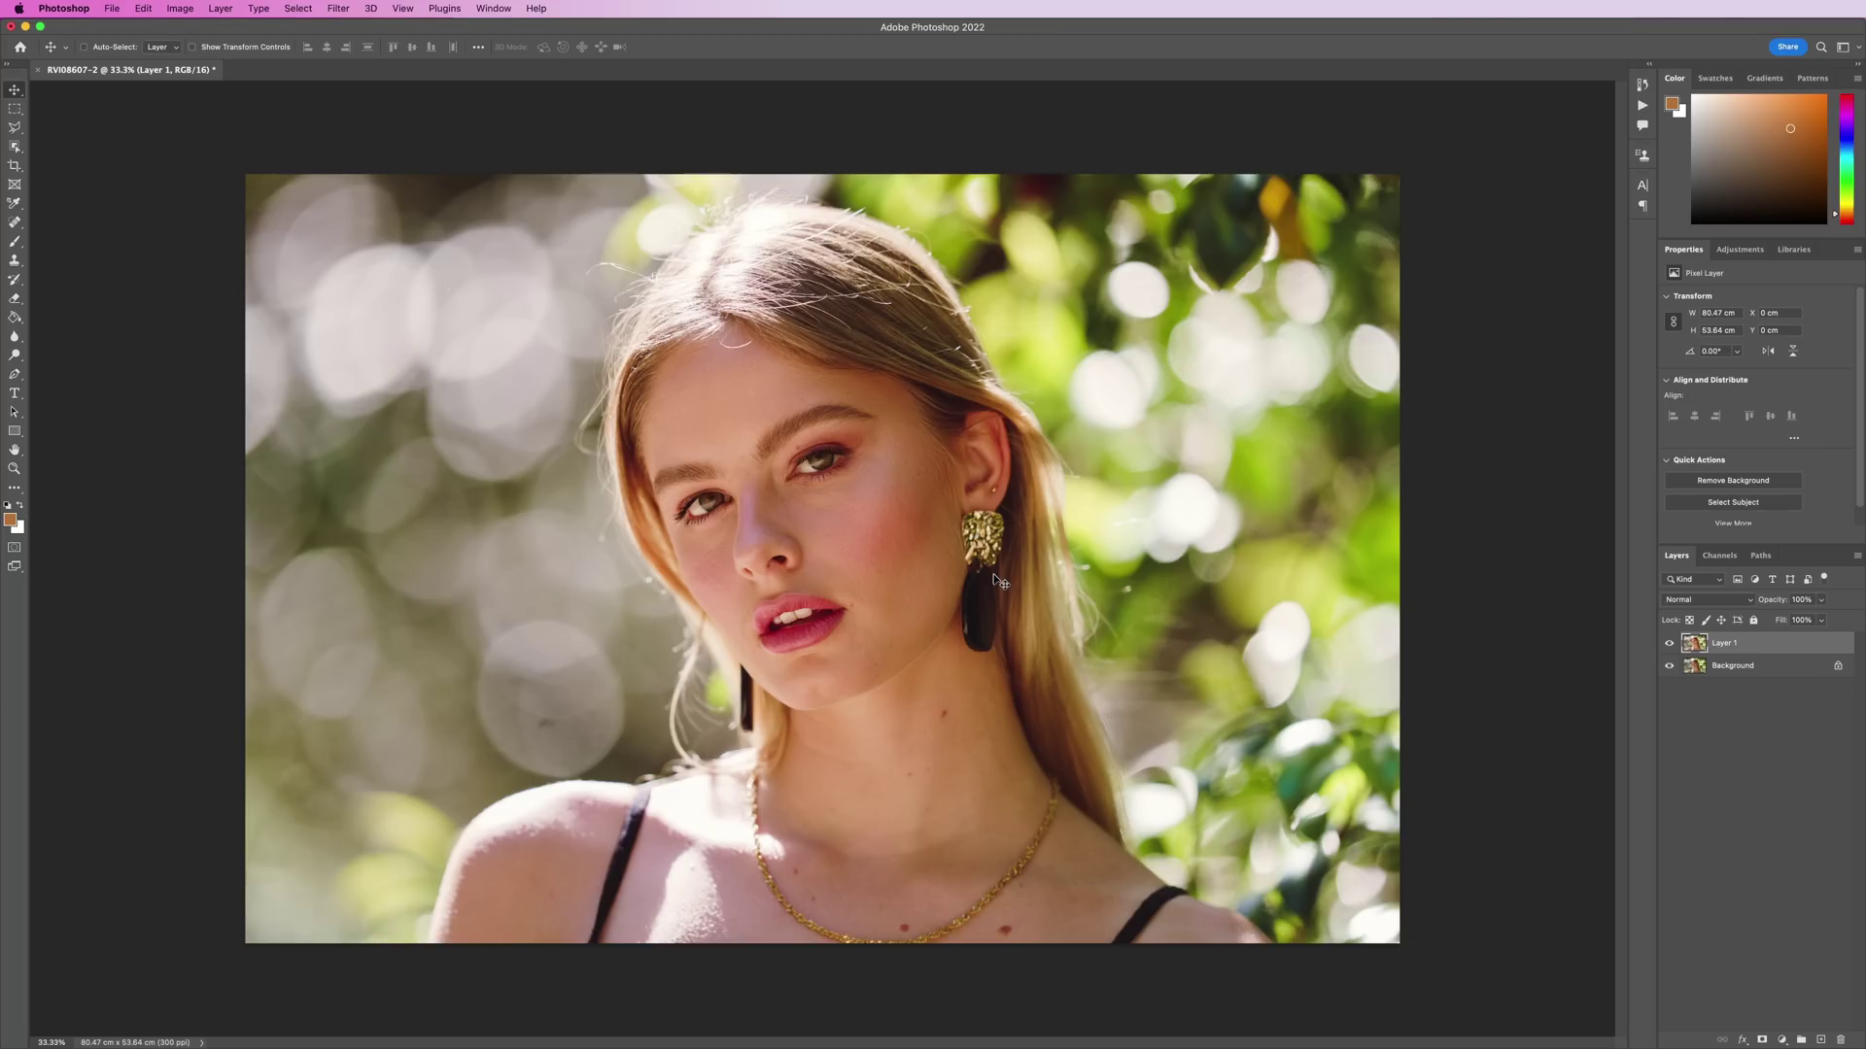
Flatten Layer 1 into the Background and duplicate the resulting Background twice.
key(Delete)
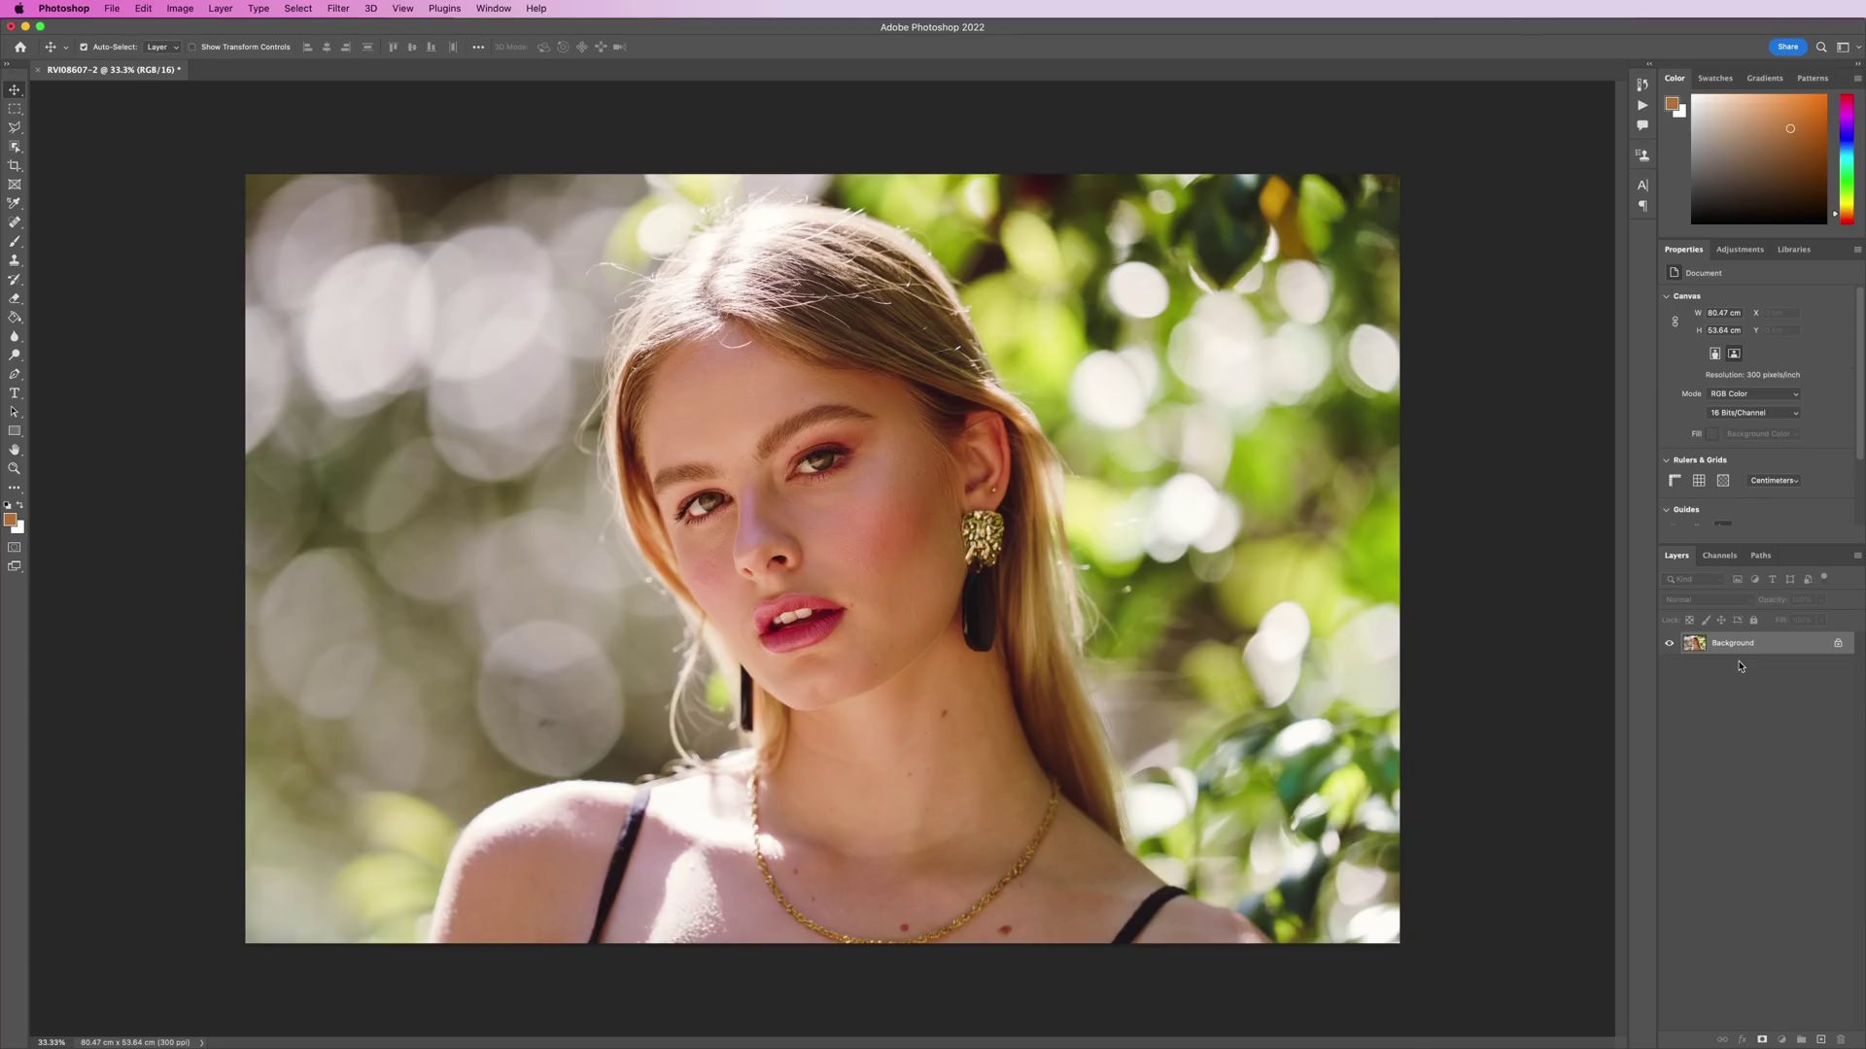
key(super+j)
key(super+j)
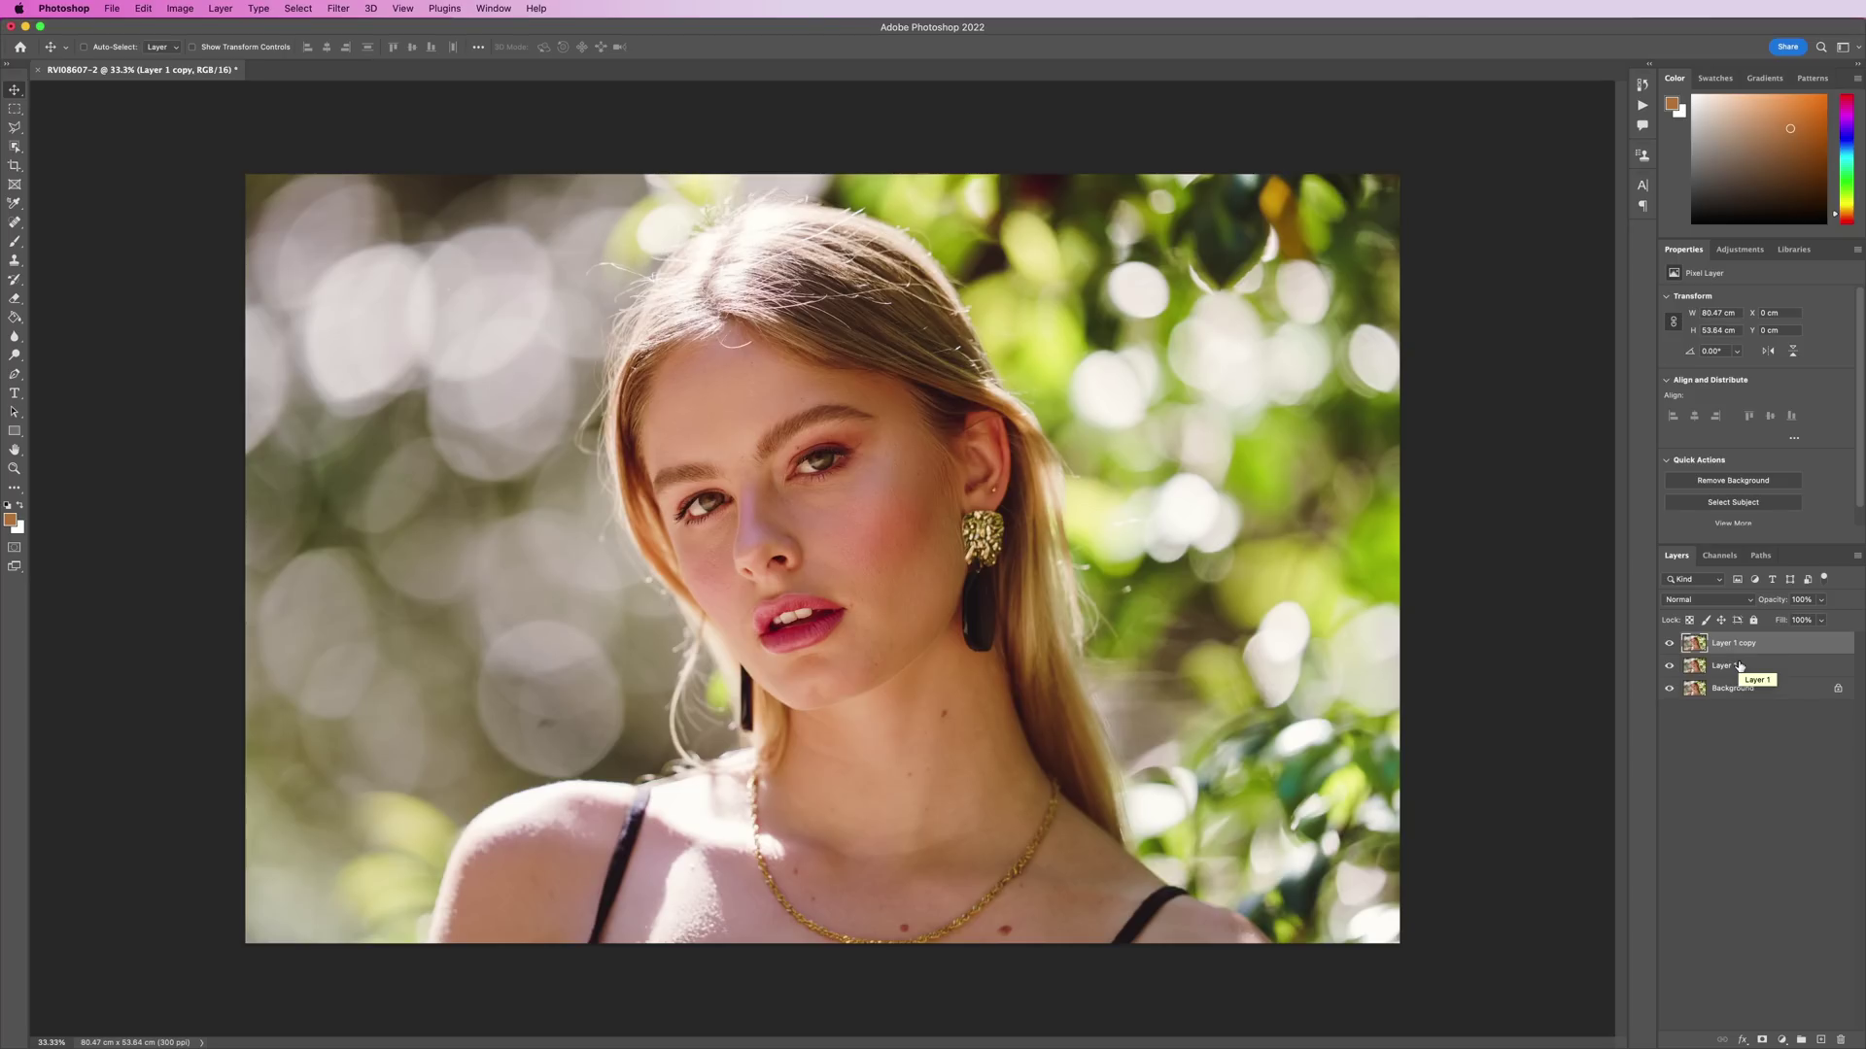
Rename the lower duplicate layer Colour and the upper duplicate Texture.
double_click(1721, 666)
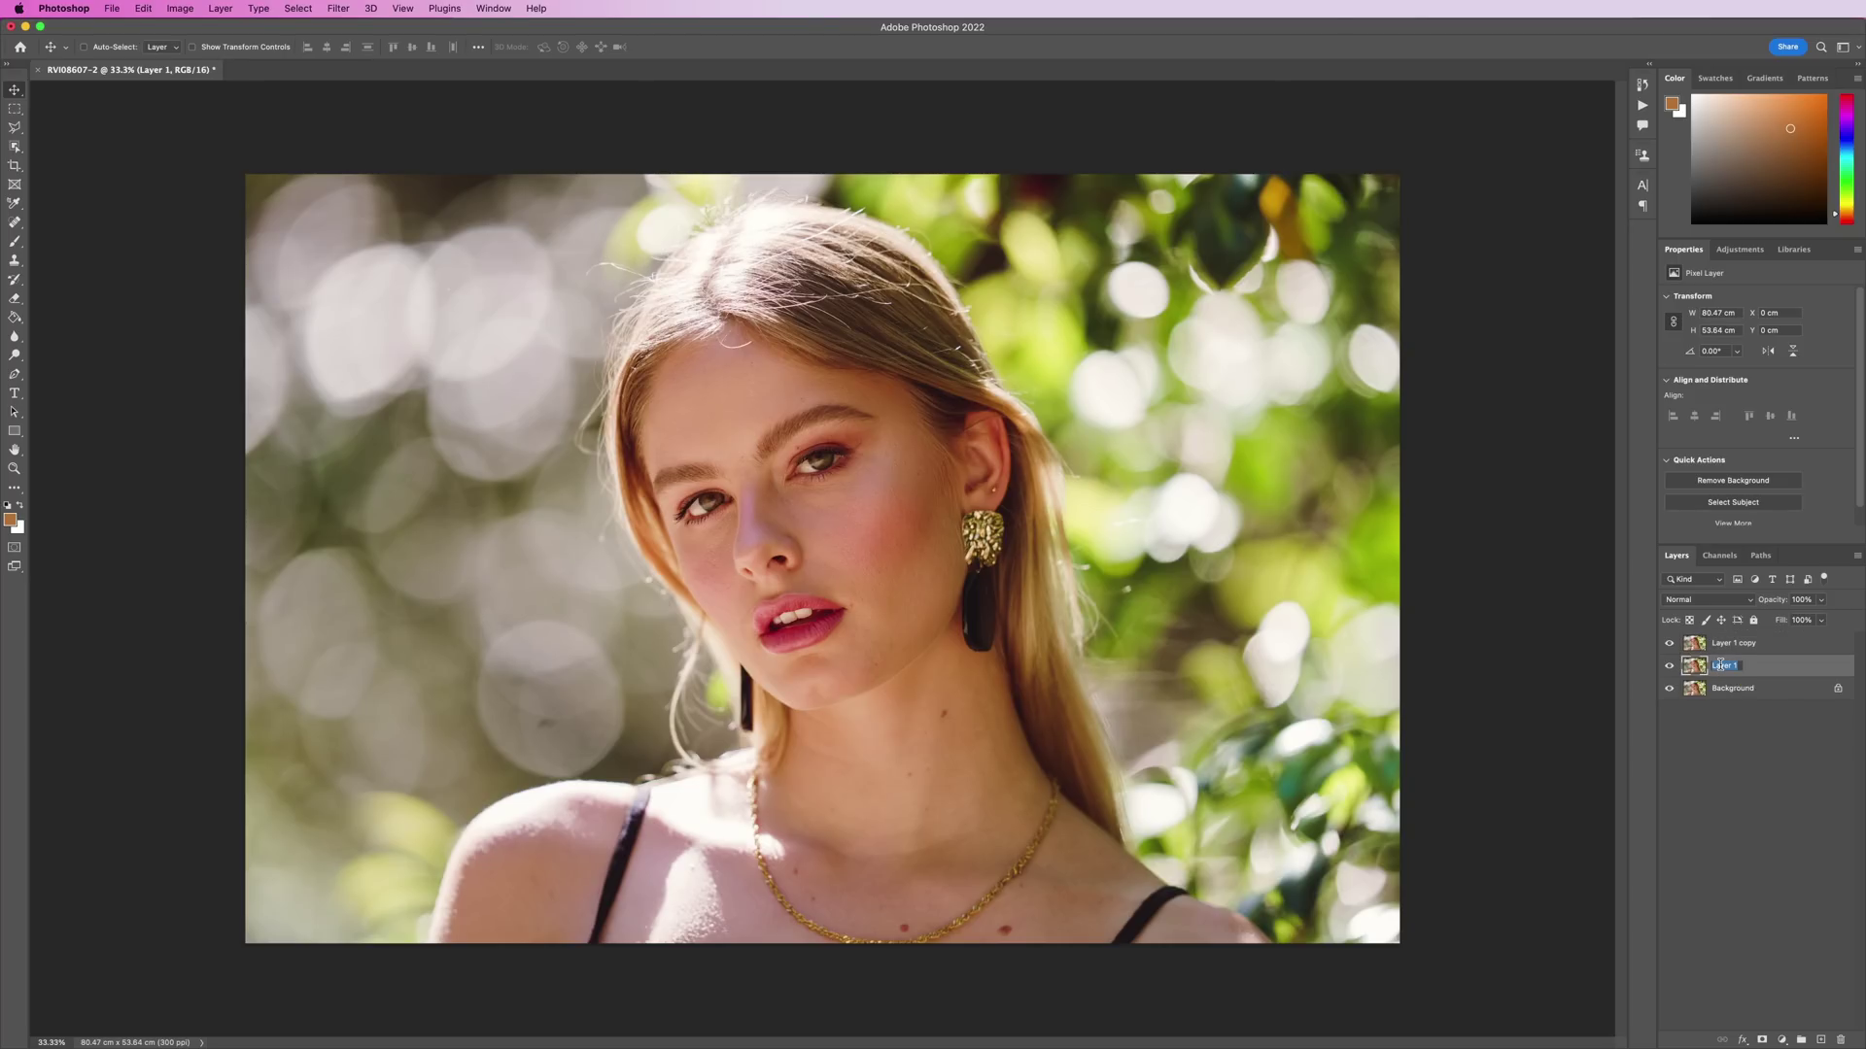
text(Colour)
key(Return)
double_click(1730, 644)
text(Text)
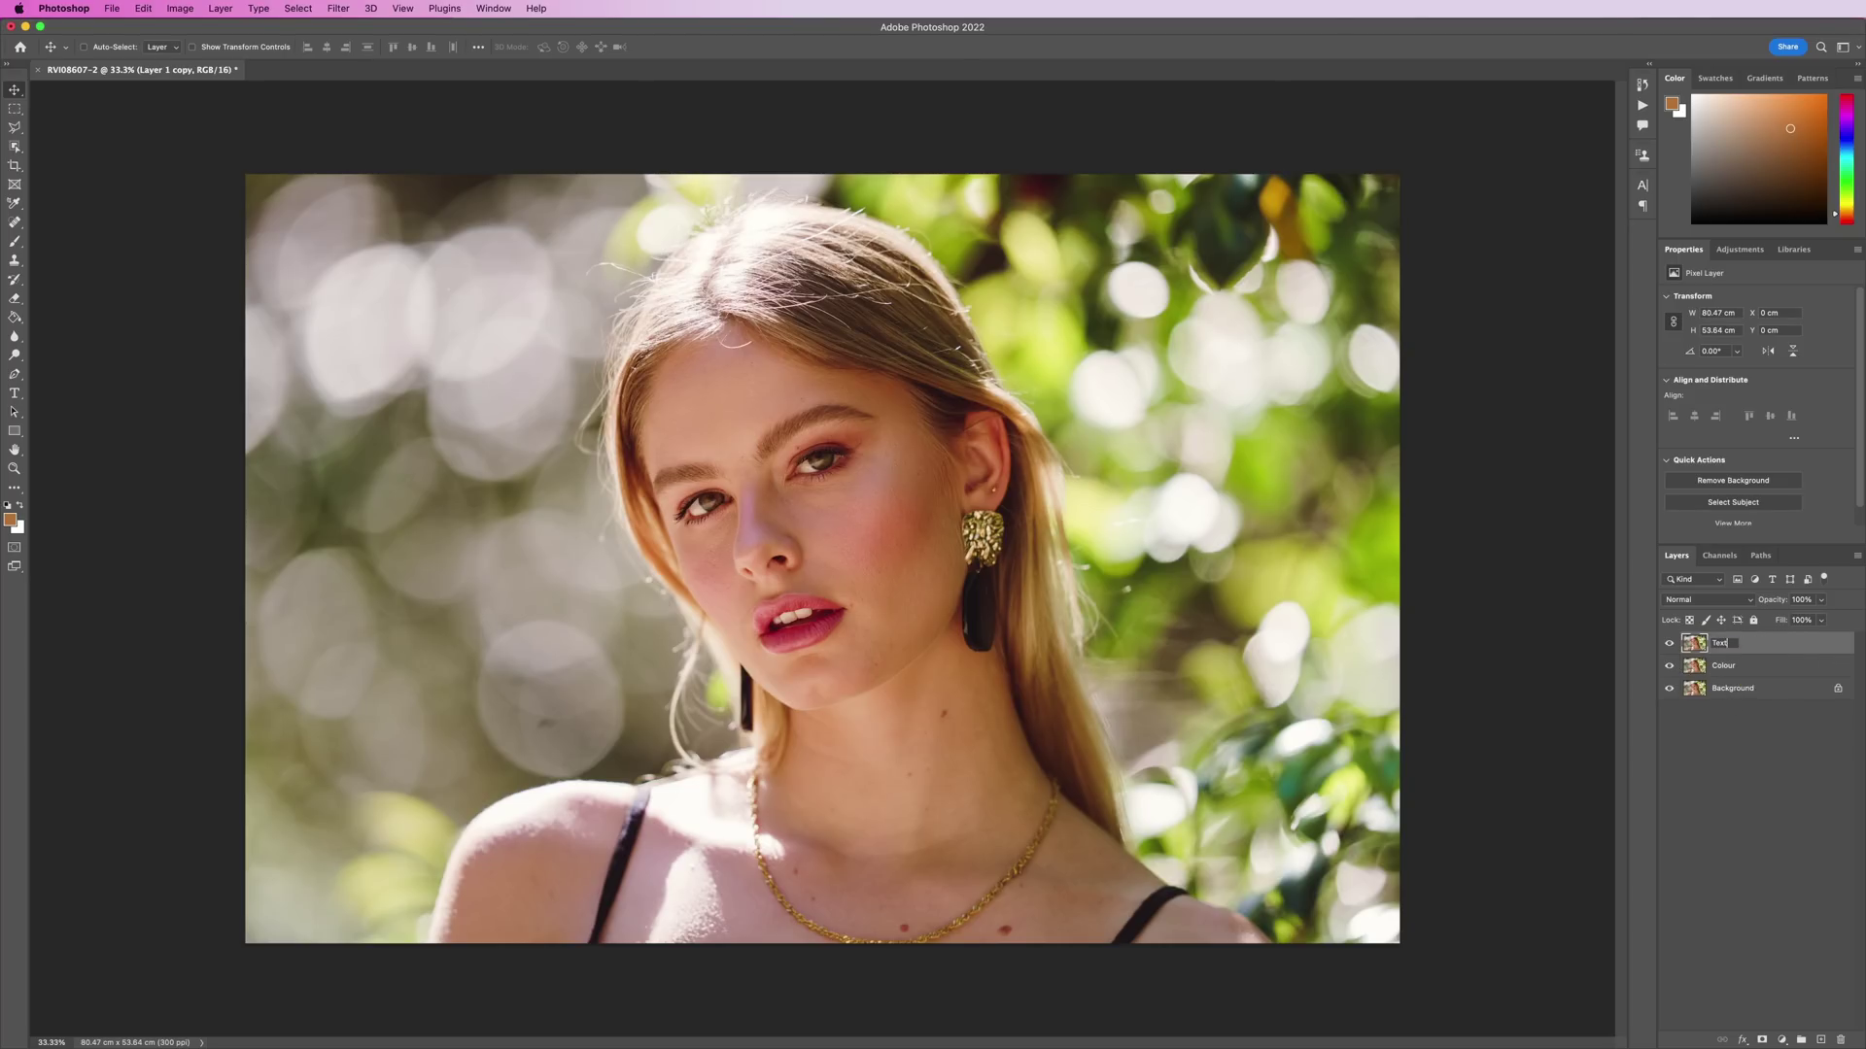
text(ure)
key(Return)
Hide the Texture layer and apply a Gaussian Blur with a 3.0-pixel radius to the Colour layer.
click(1670, 643)
click(1760, 666)
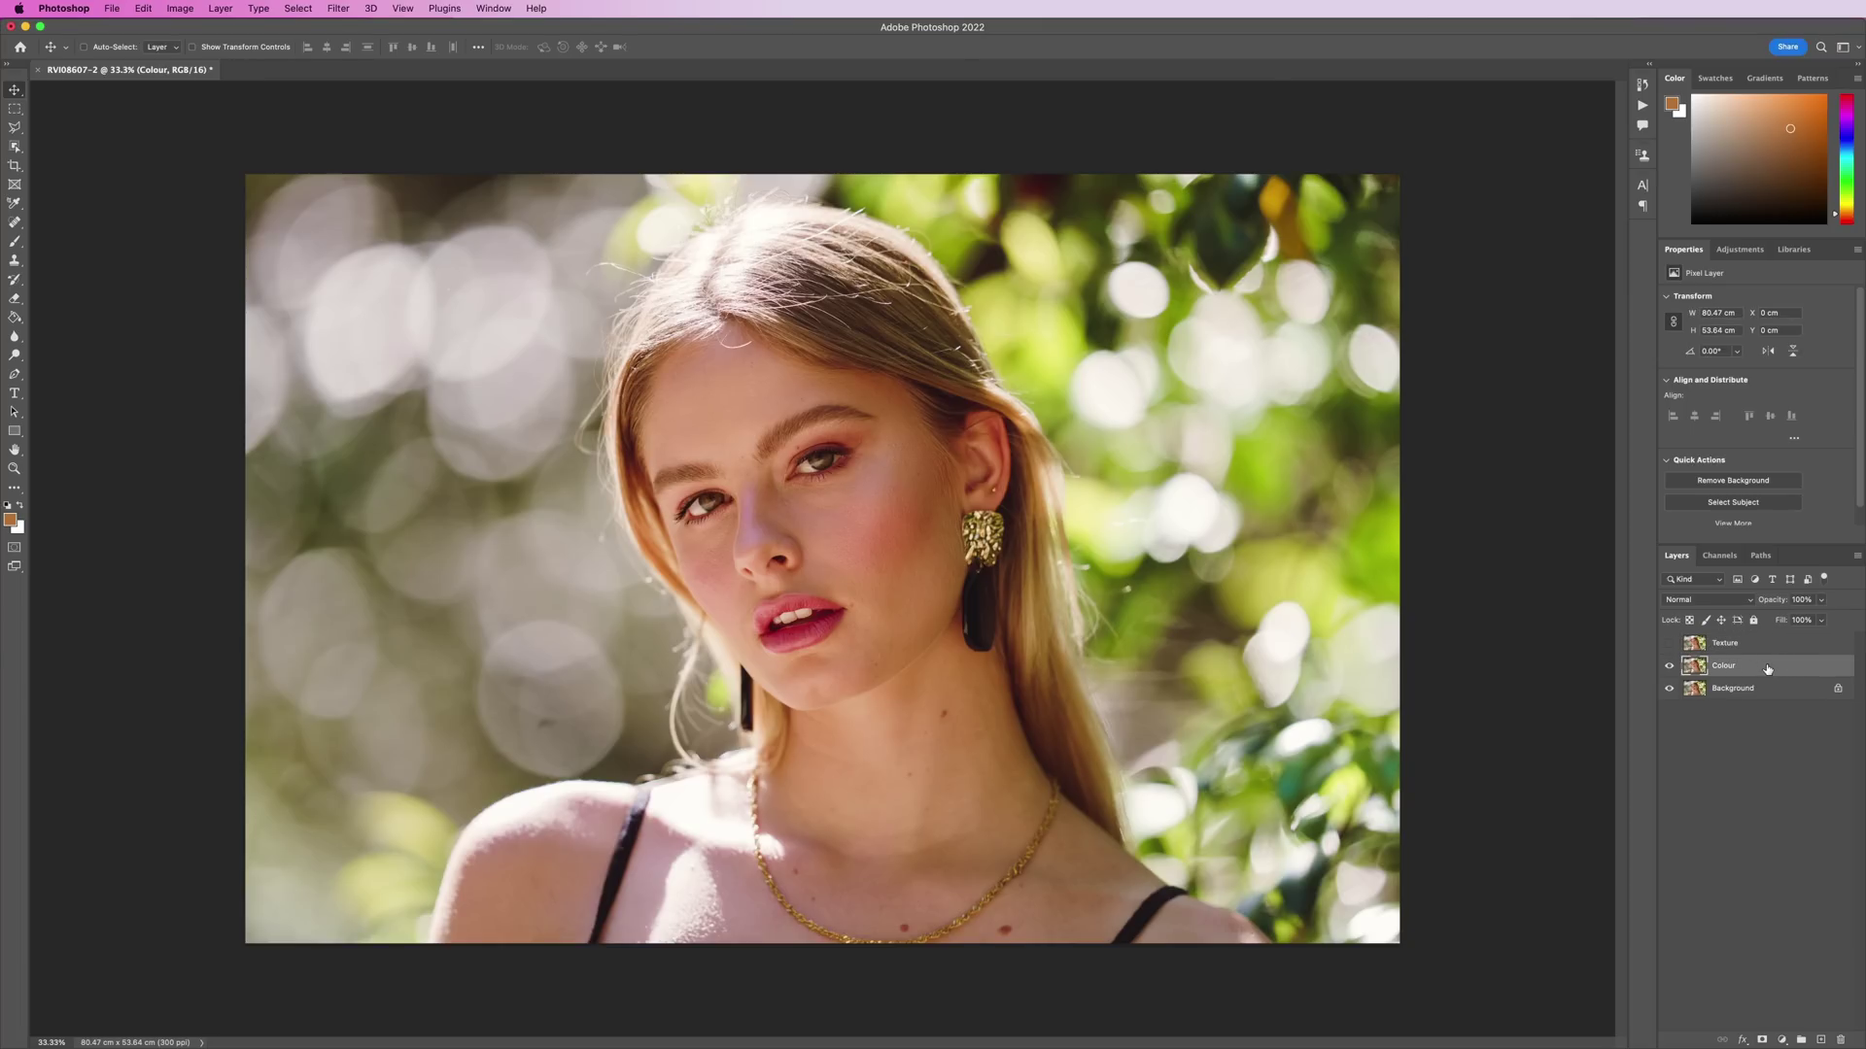
click(338, 9)
mouse_move(500, 197)
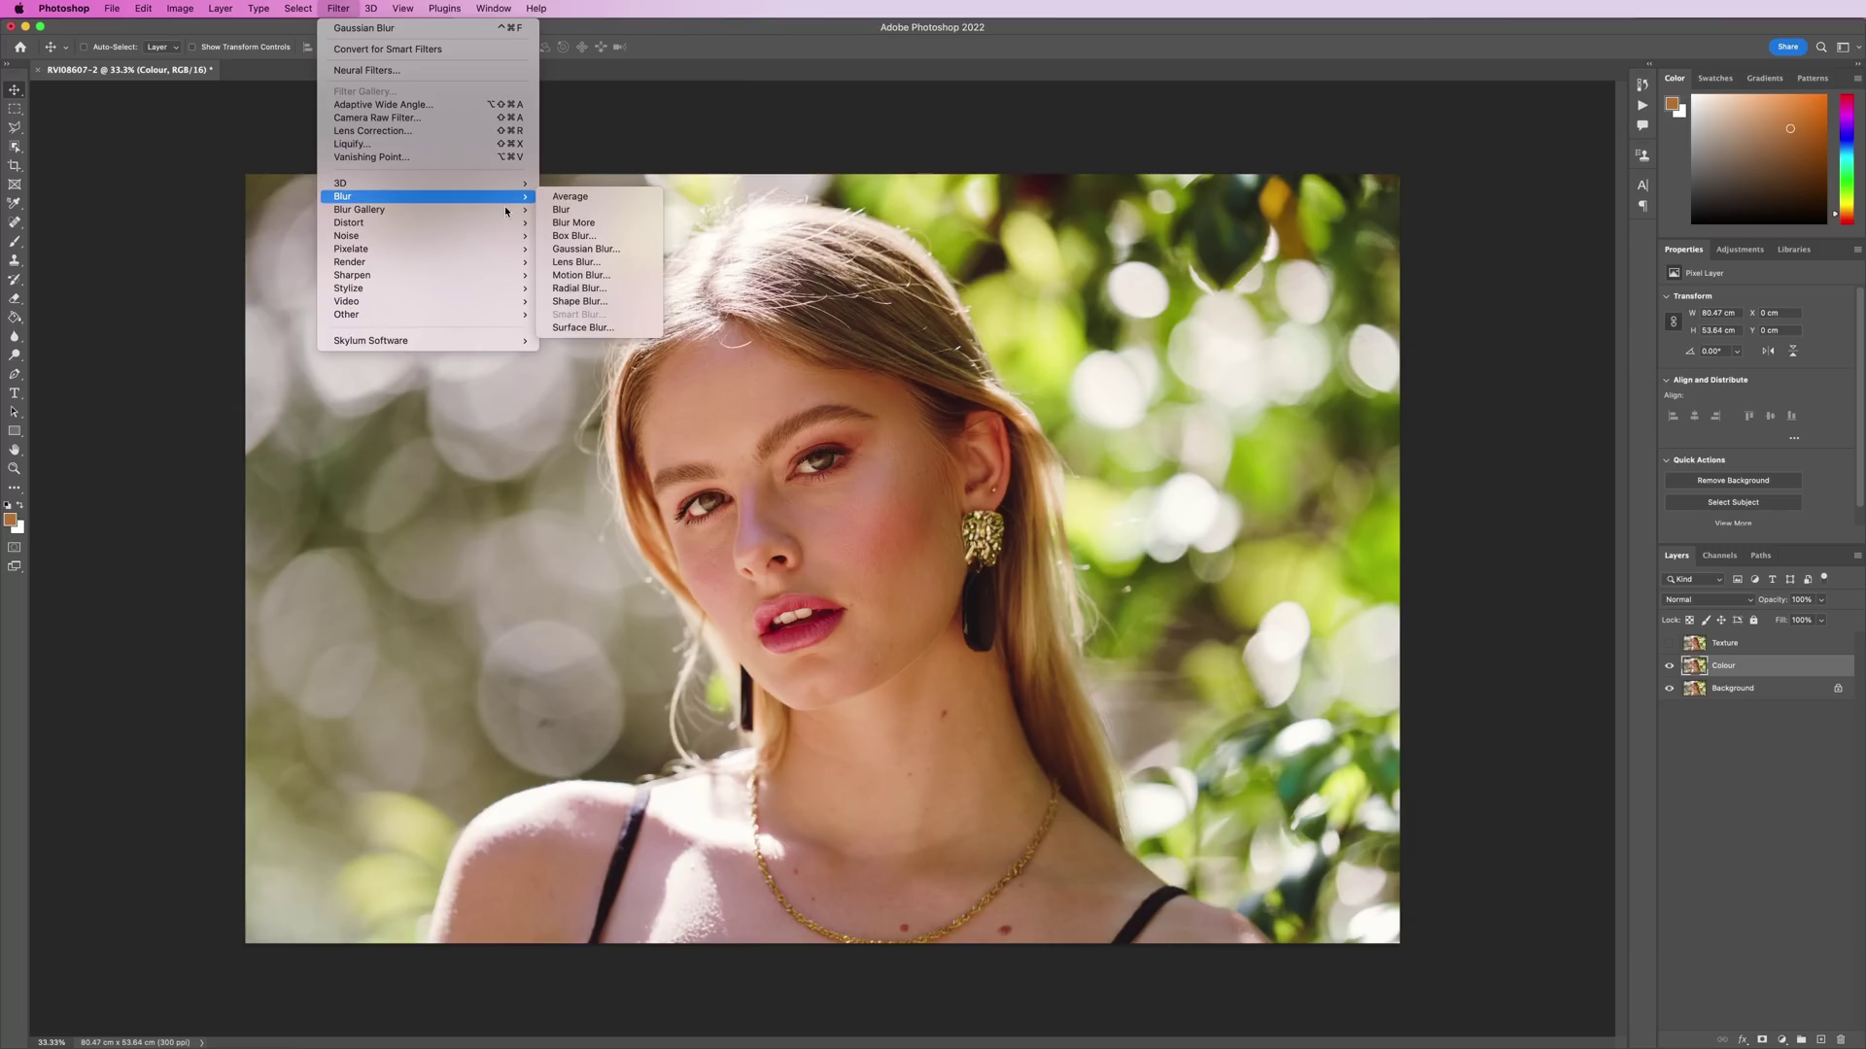
click(586, 249)
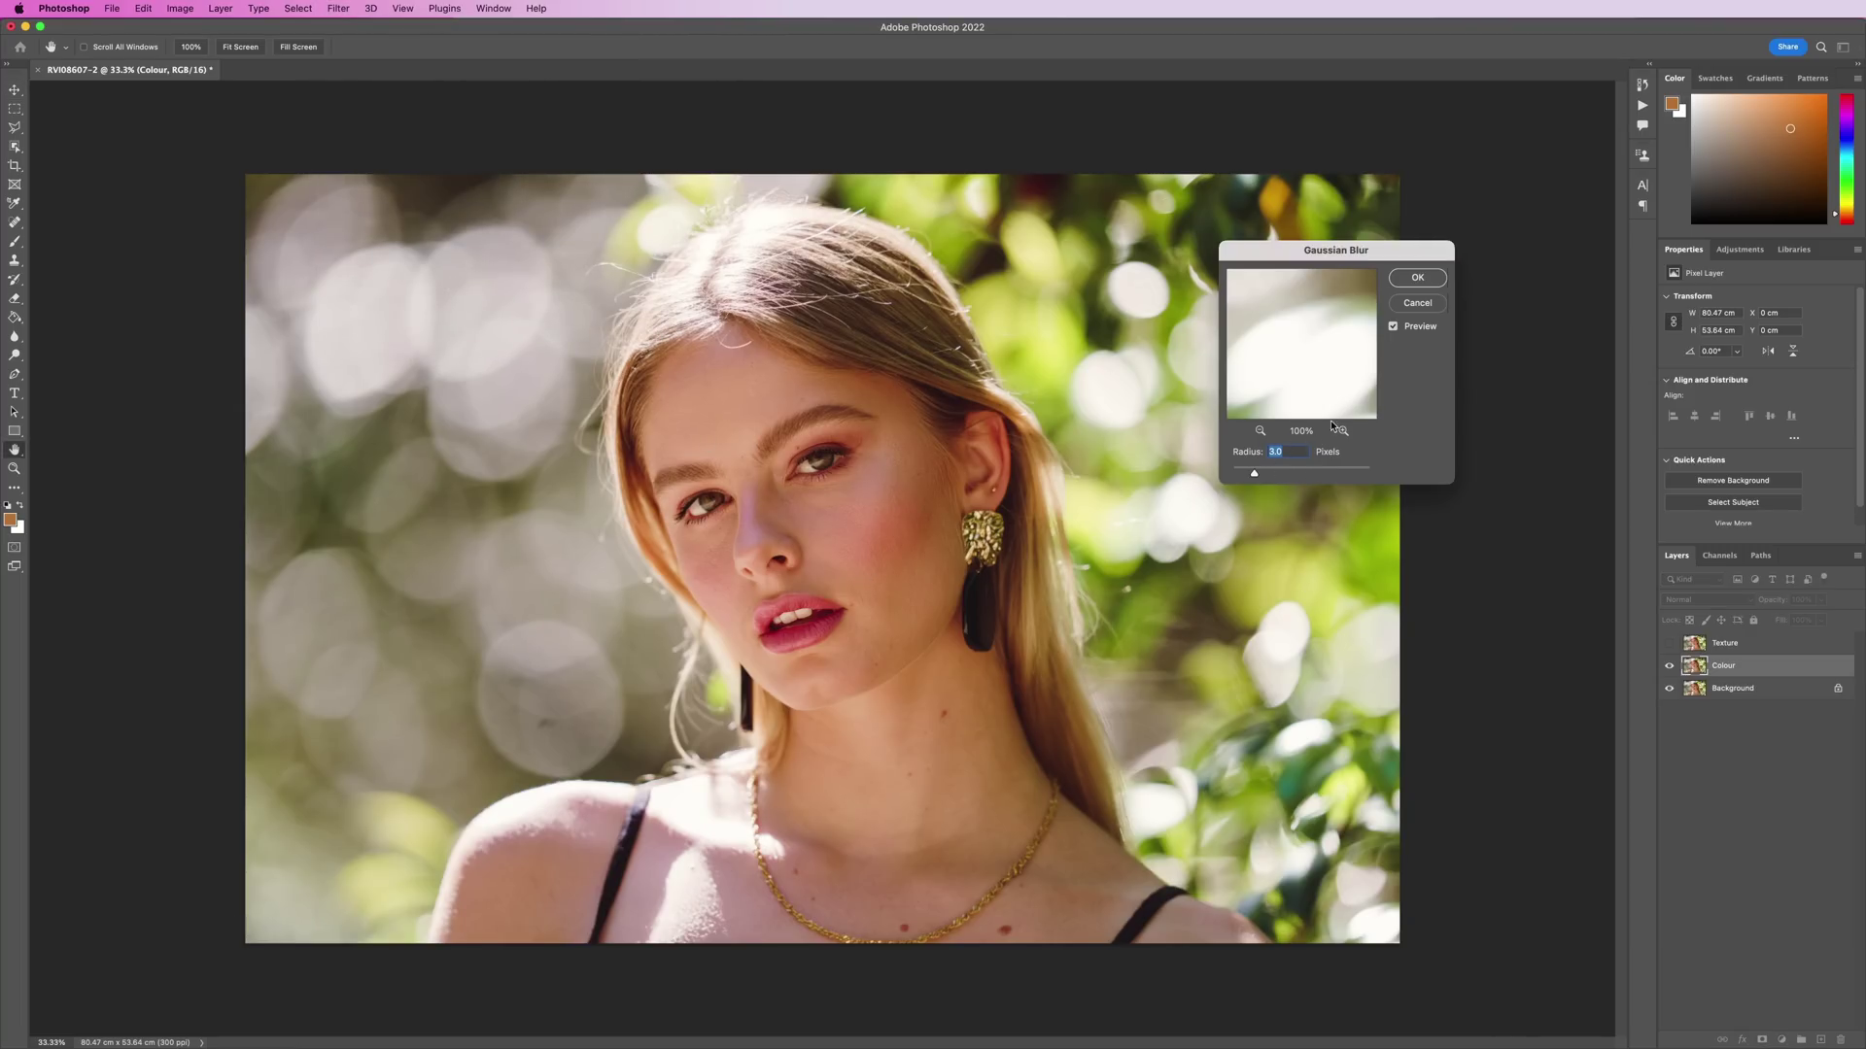
click(1415, 279)
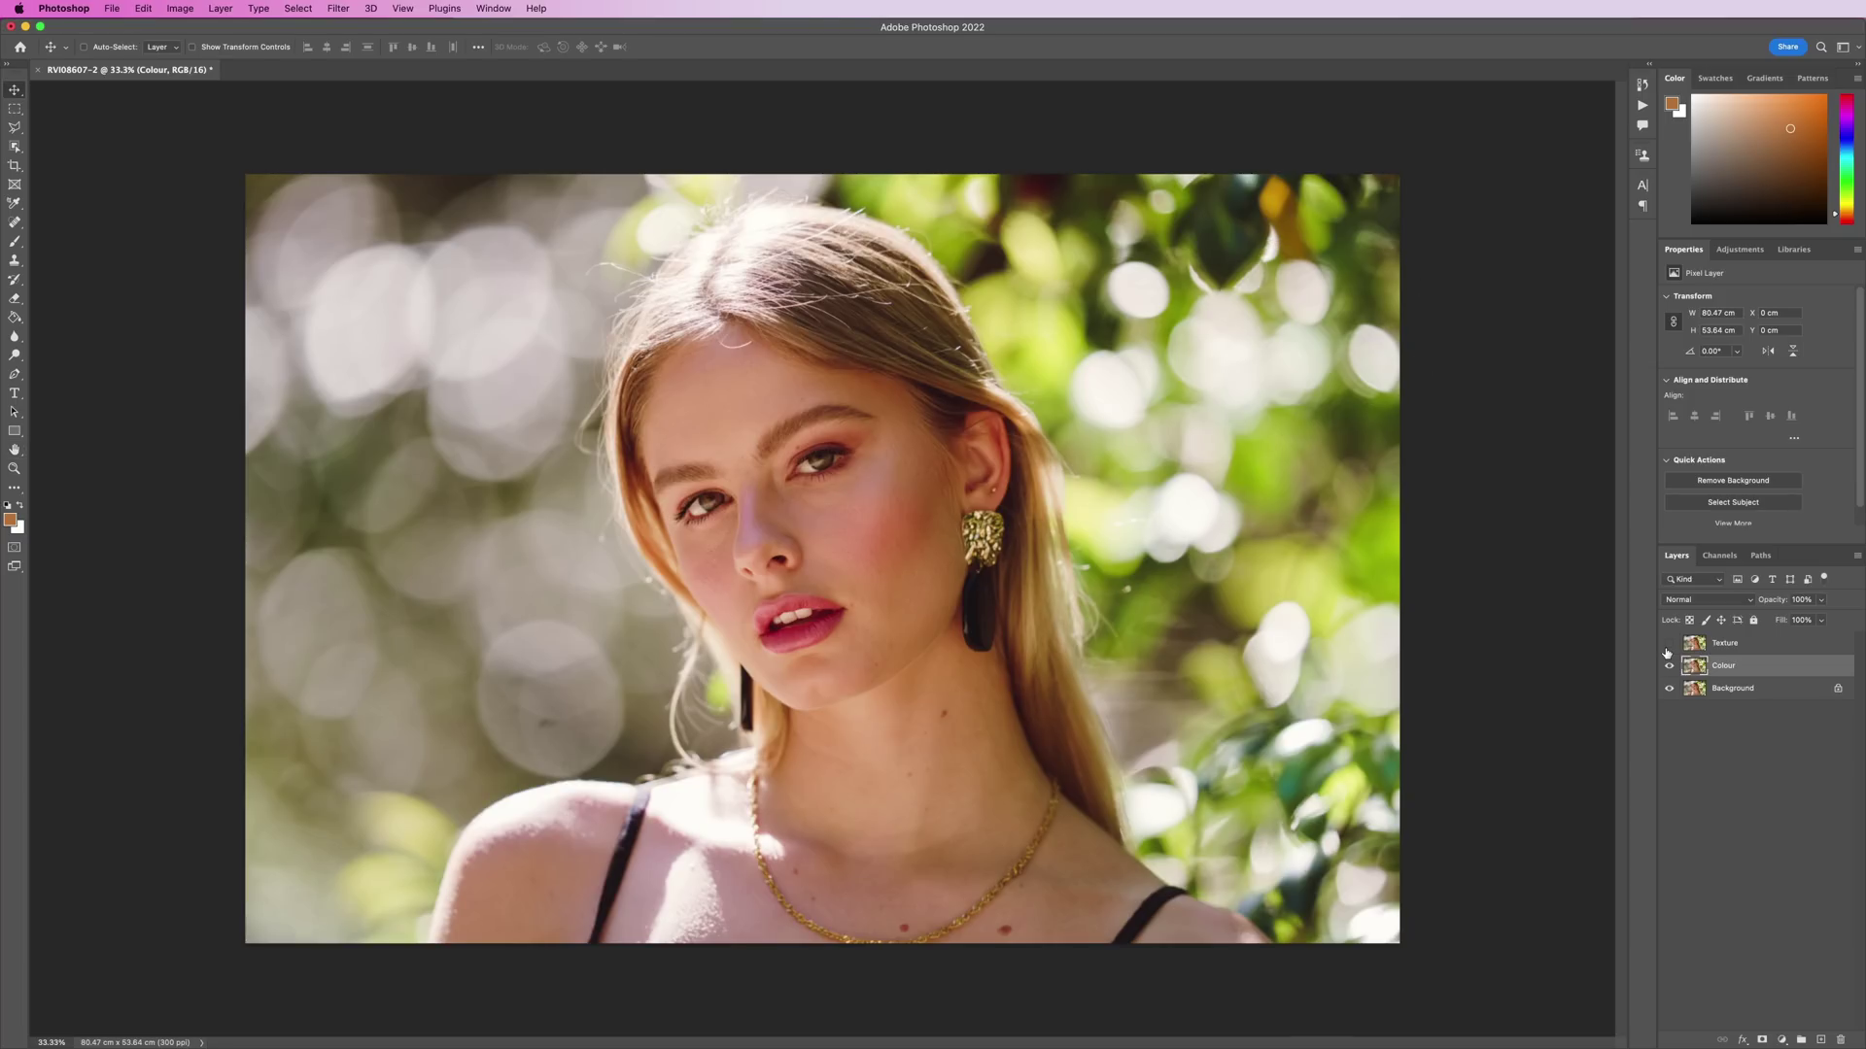
Show the Texture layer and run Apply Image on it with the Colour layer as source, Subtract blending, scale 2 and offset 128.
click(1749, 643)
click(1669, 643)
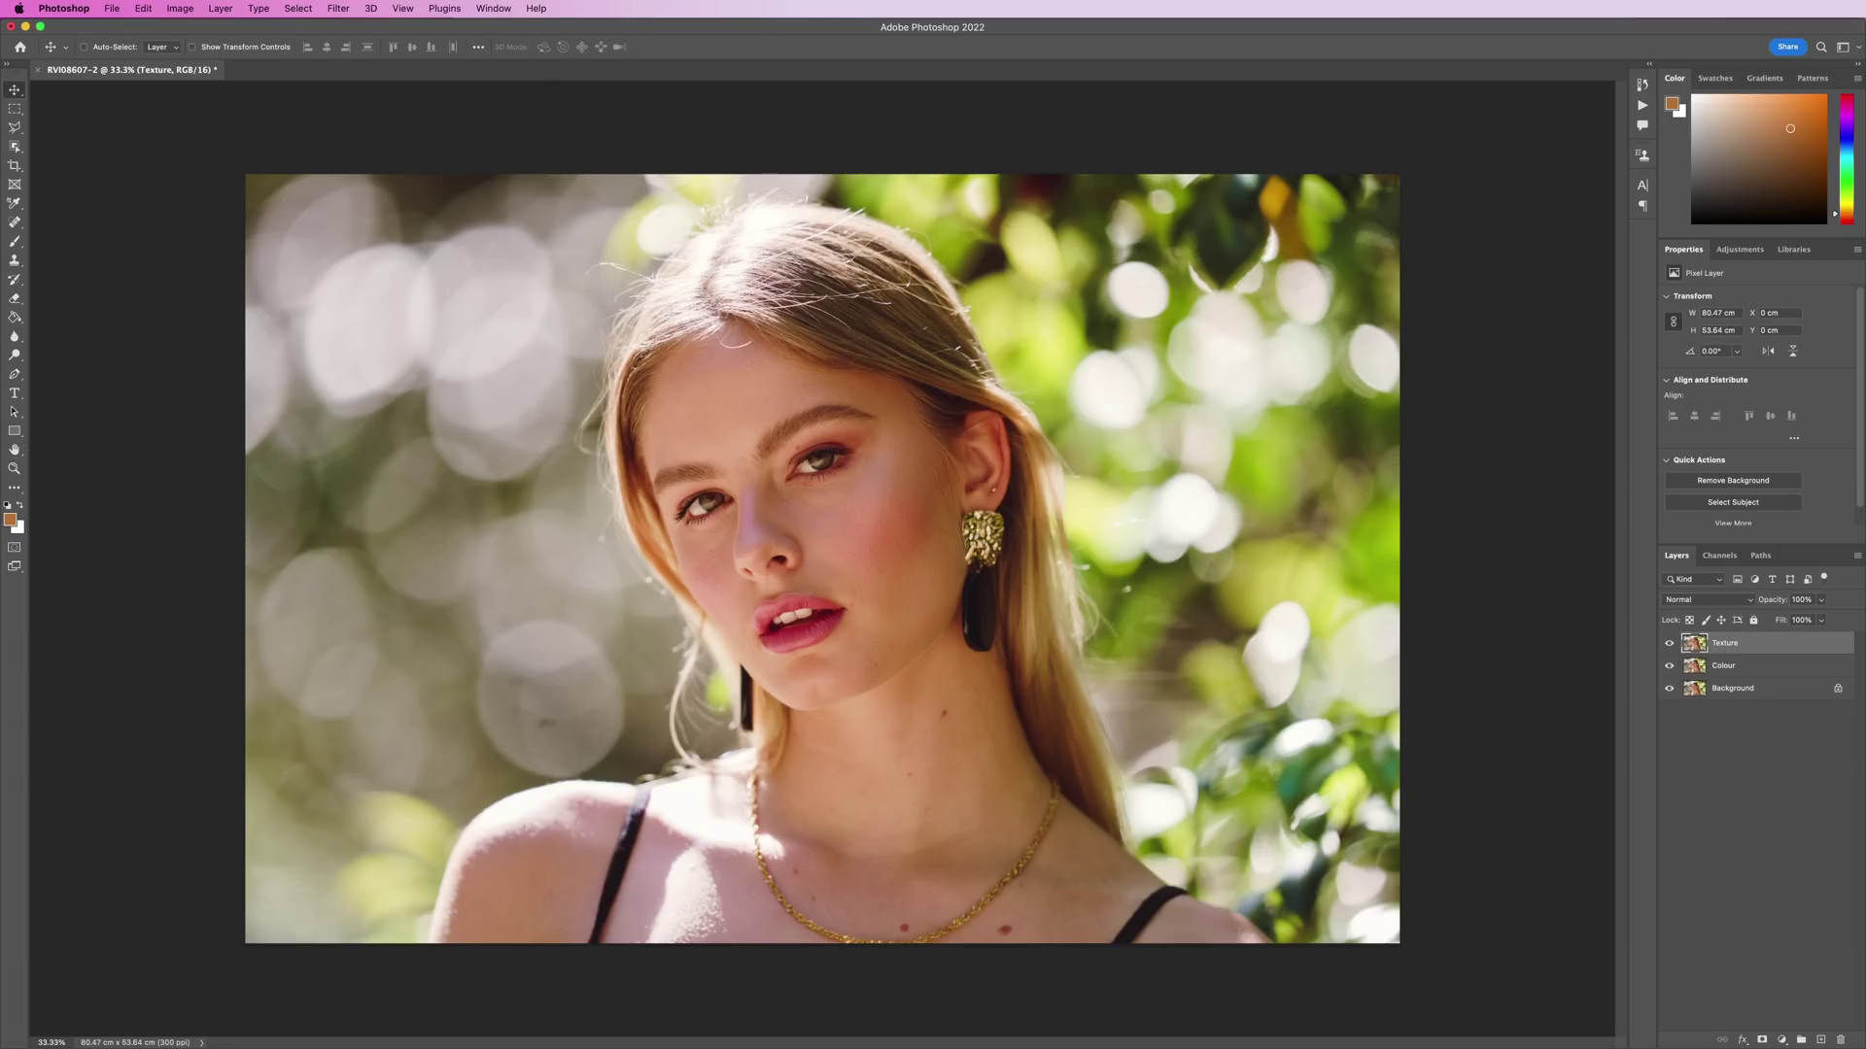
click(179, 8)
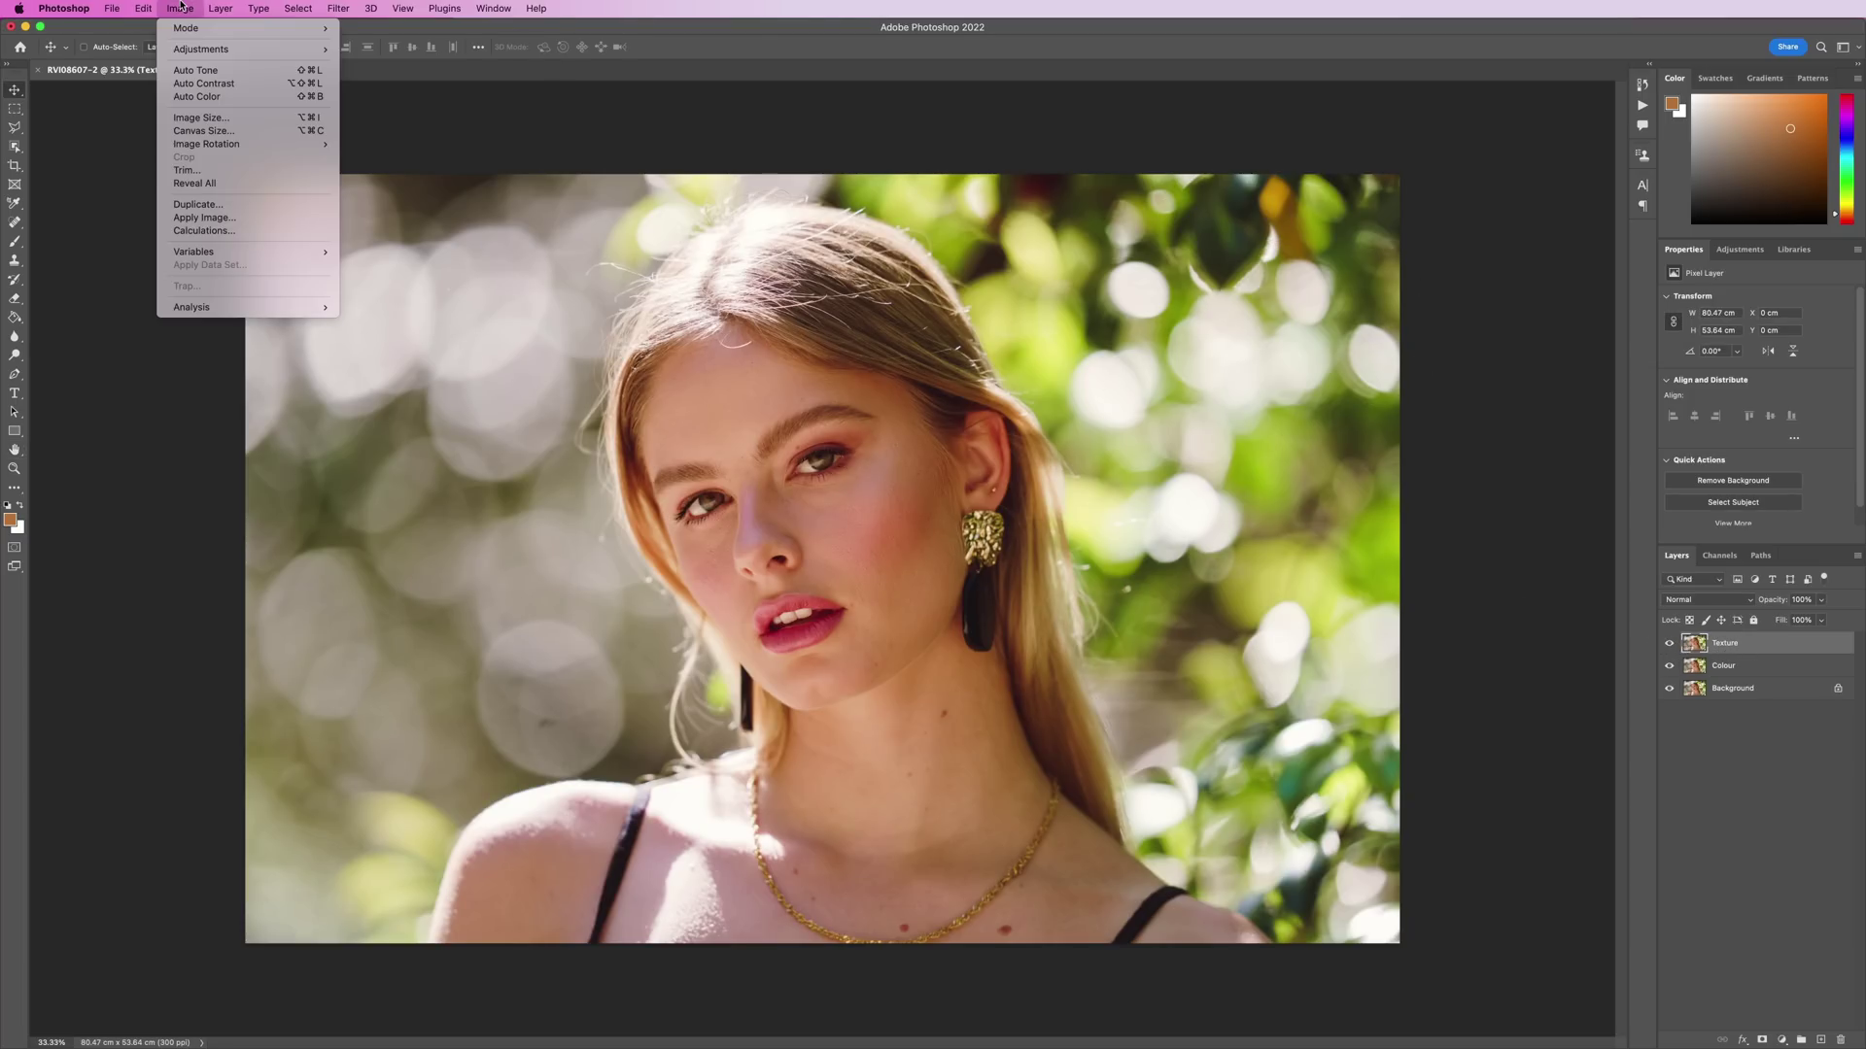
click(195, 223)
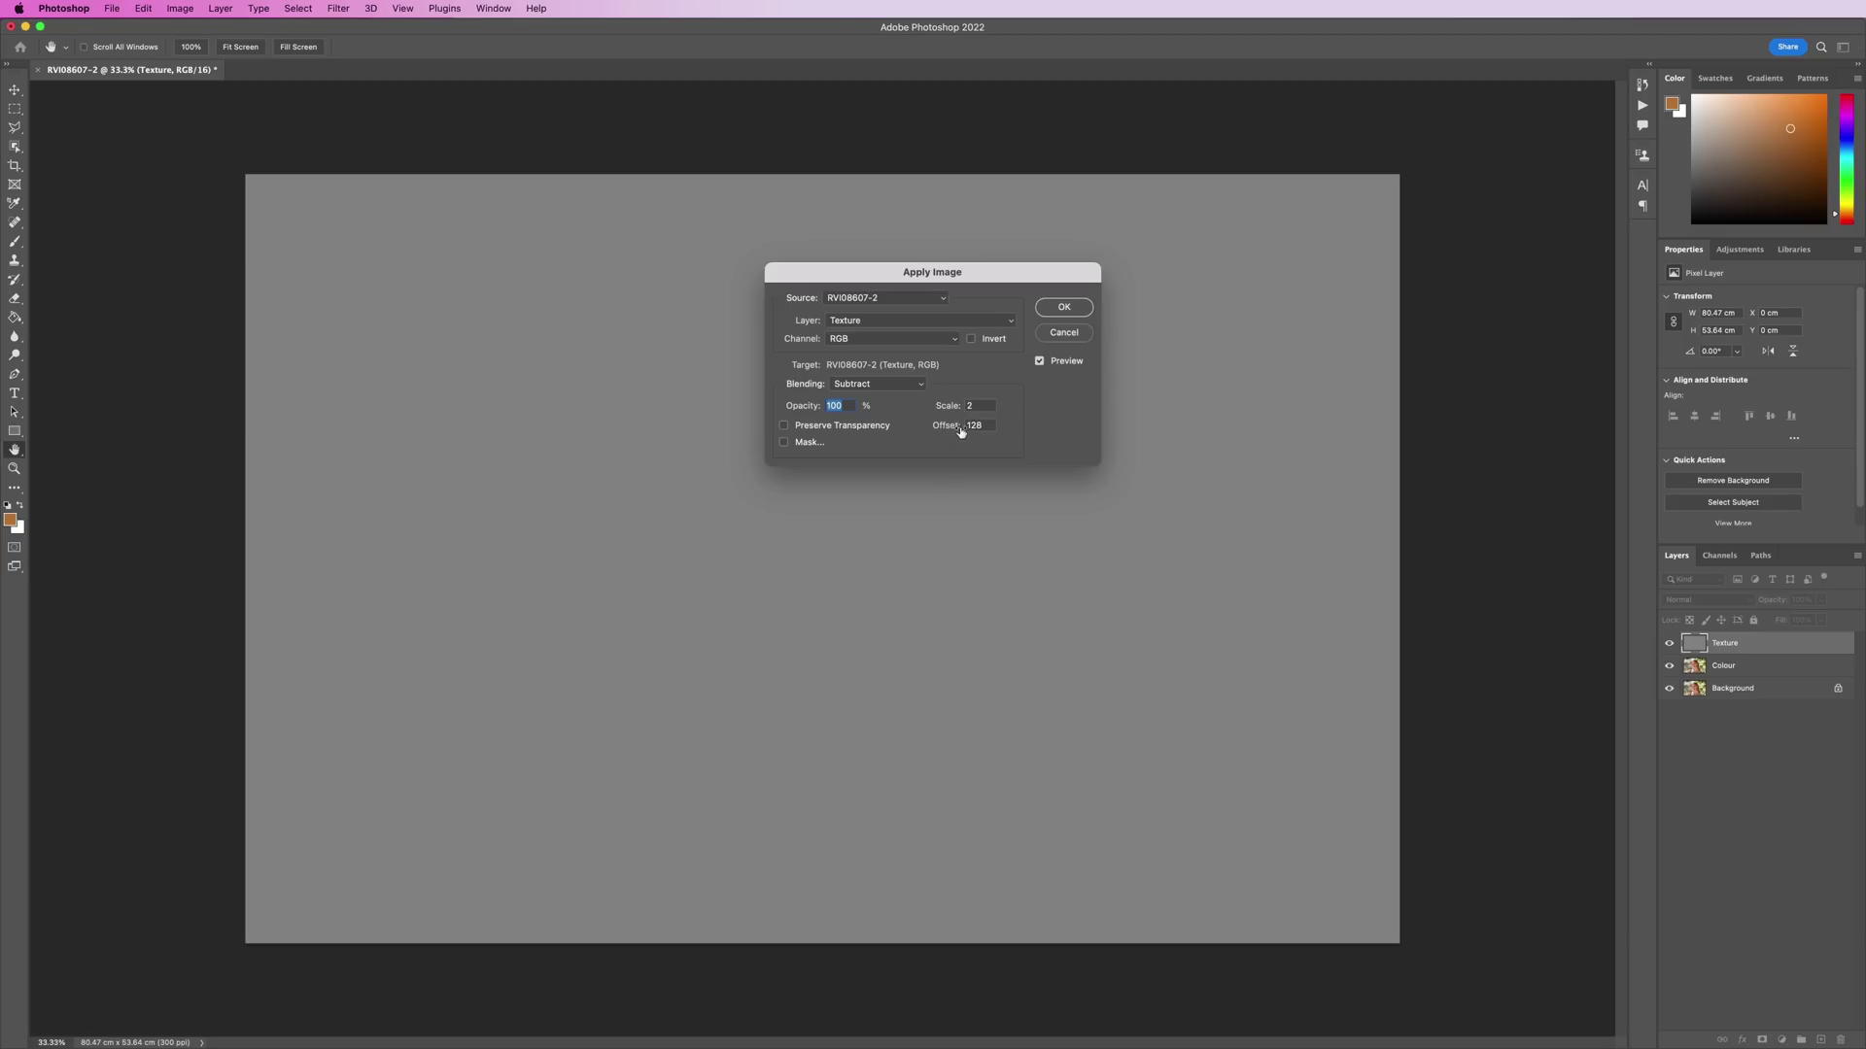
click(842, 321)
click(843, 337)
click(1065, 309)
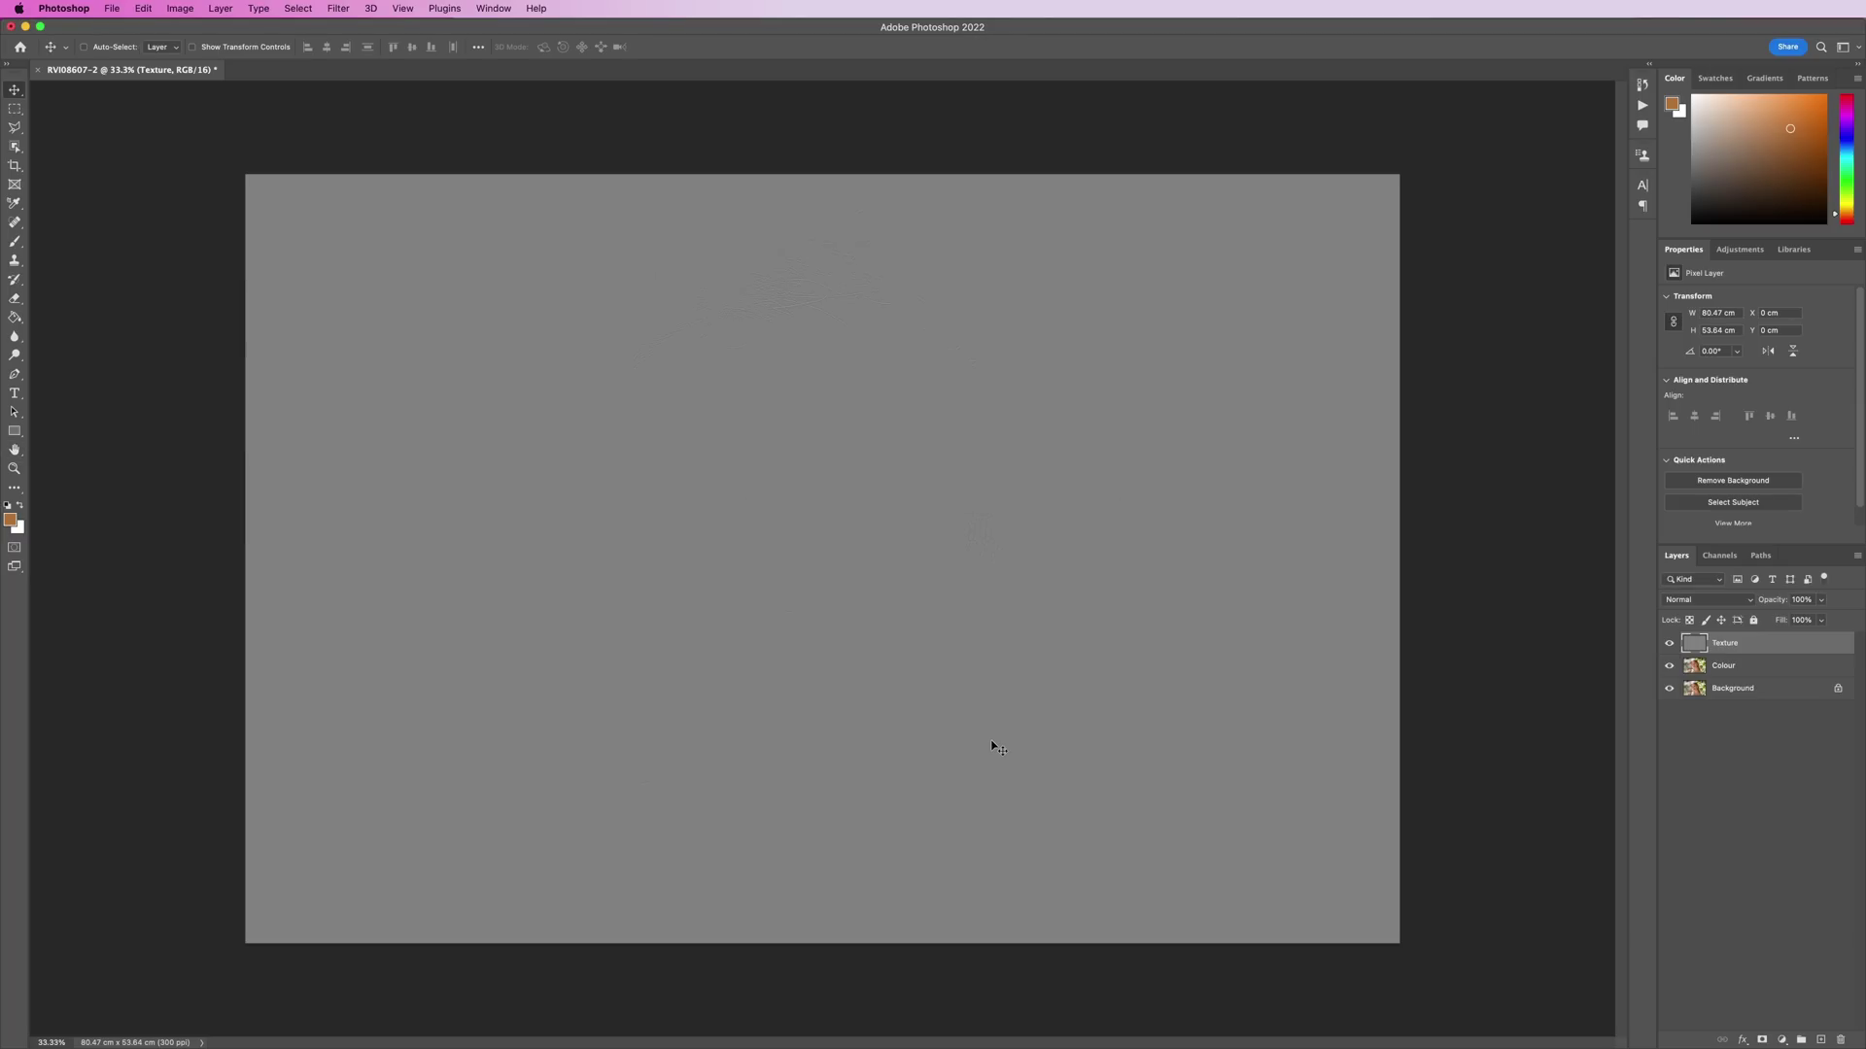
Set the Texture layer's blend mode to Linear Light.
click(1684, 602)
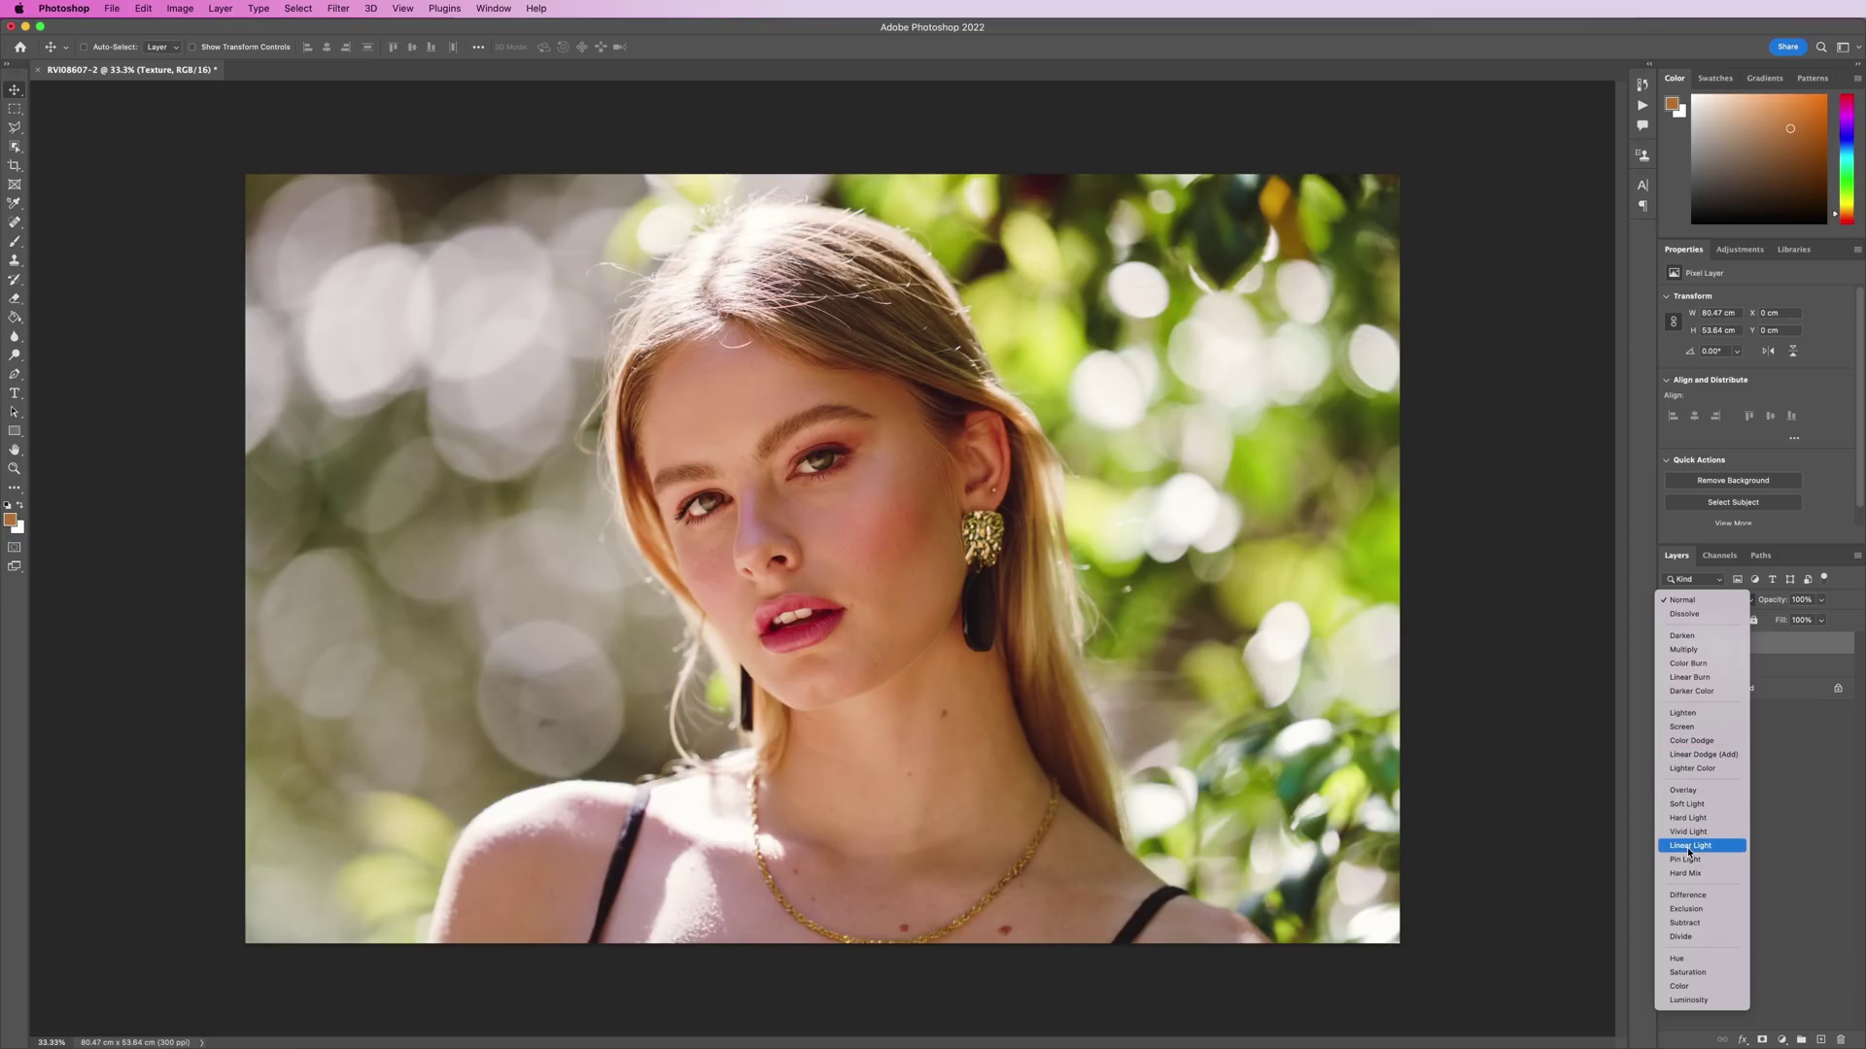
click(1689, 846)
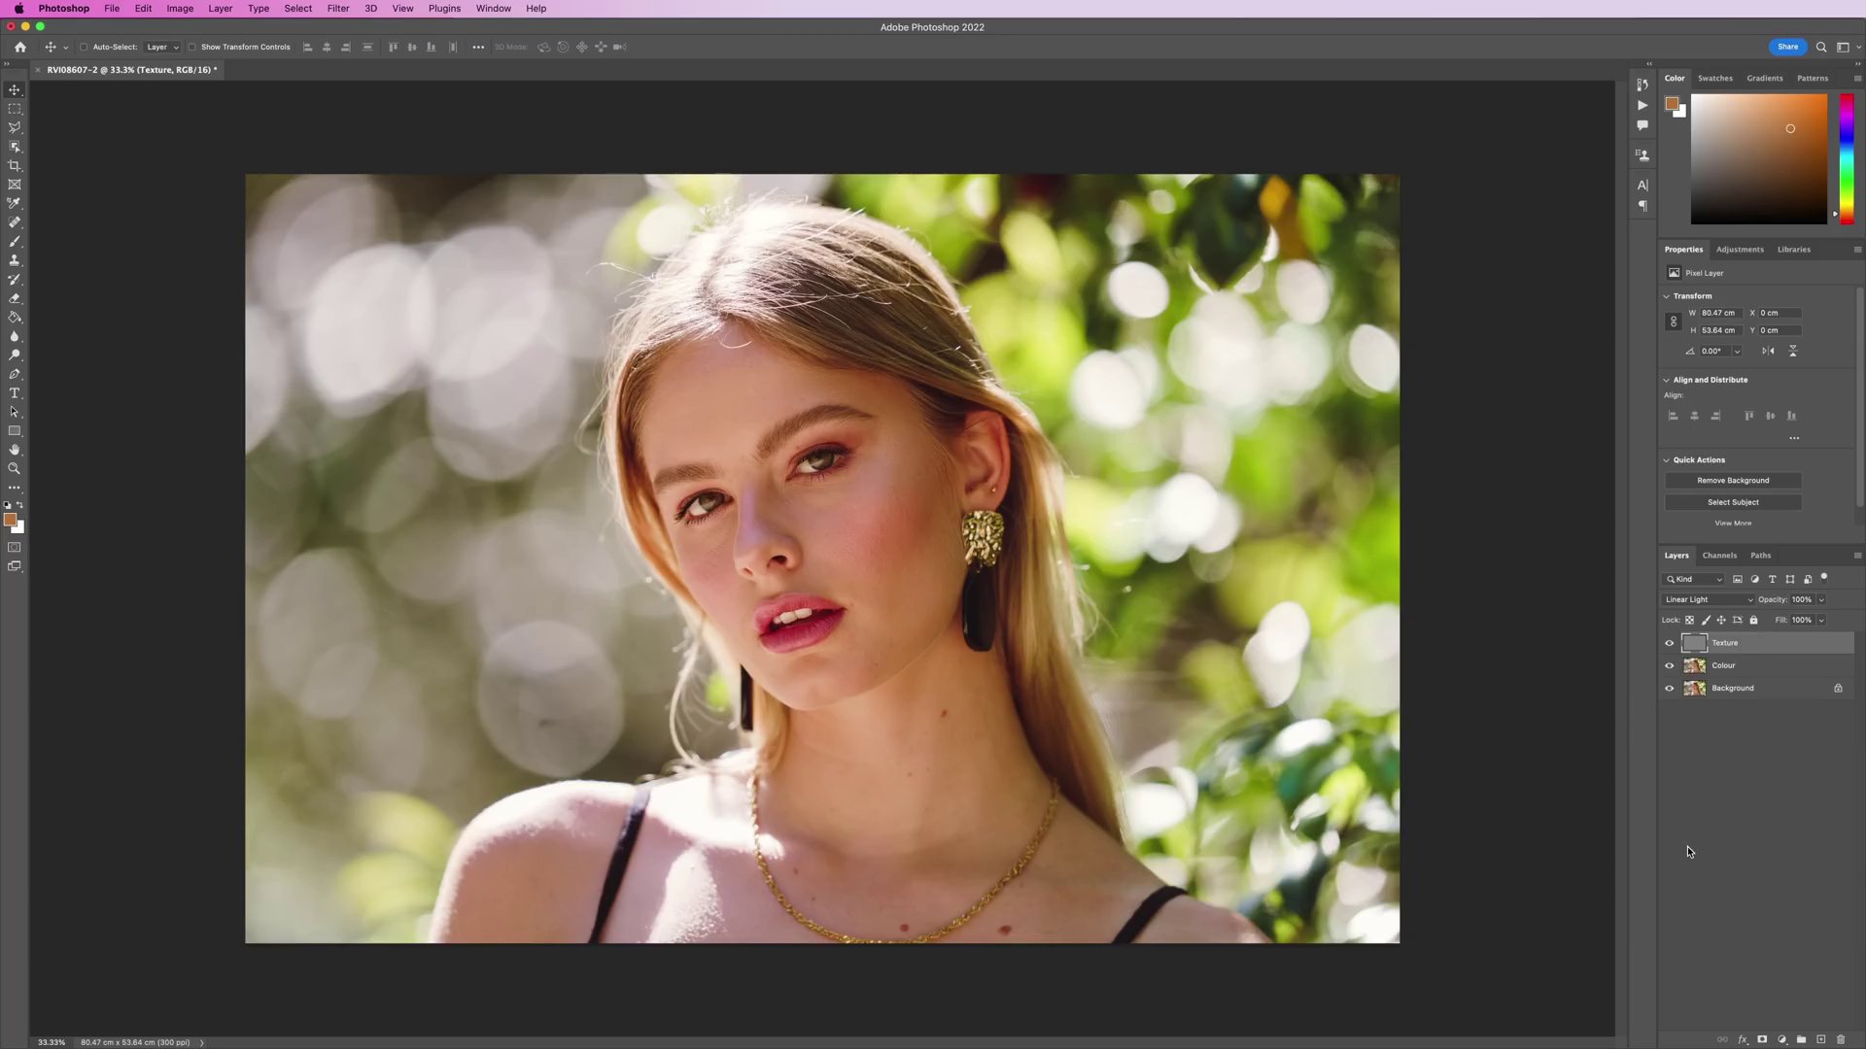
Compare the face with all layers against the Background alone, and view the list of available actions.
click(801, 530)
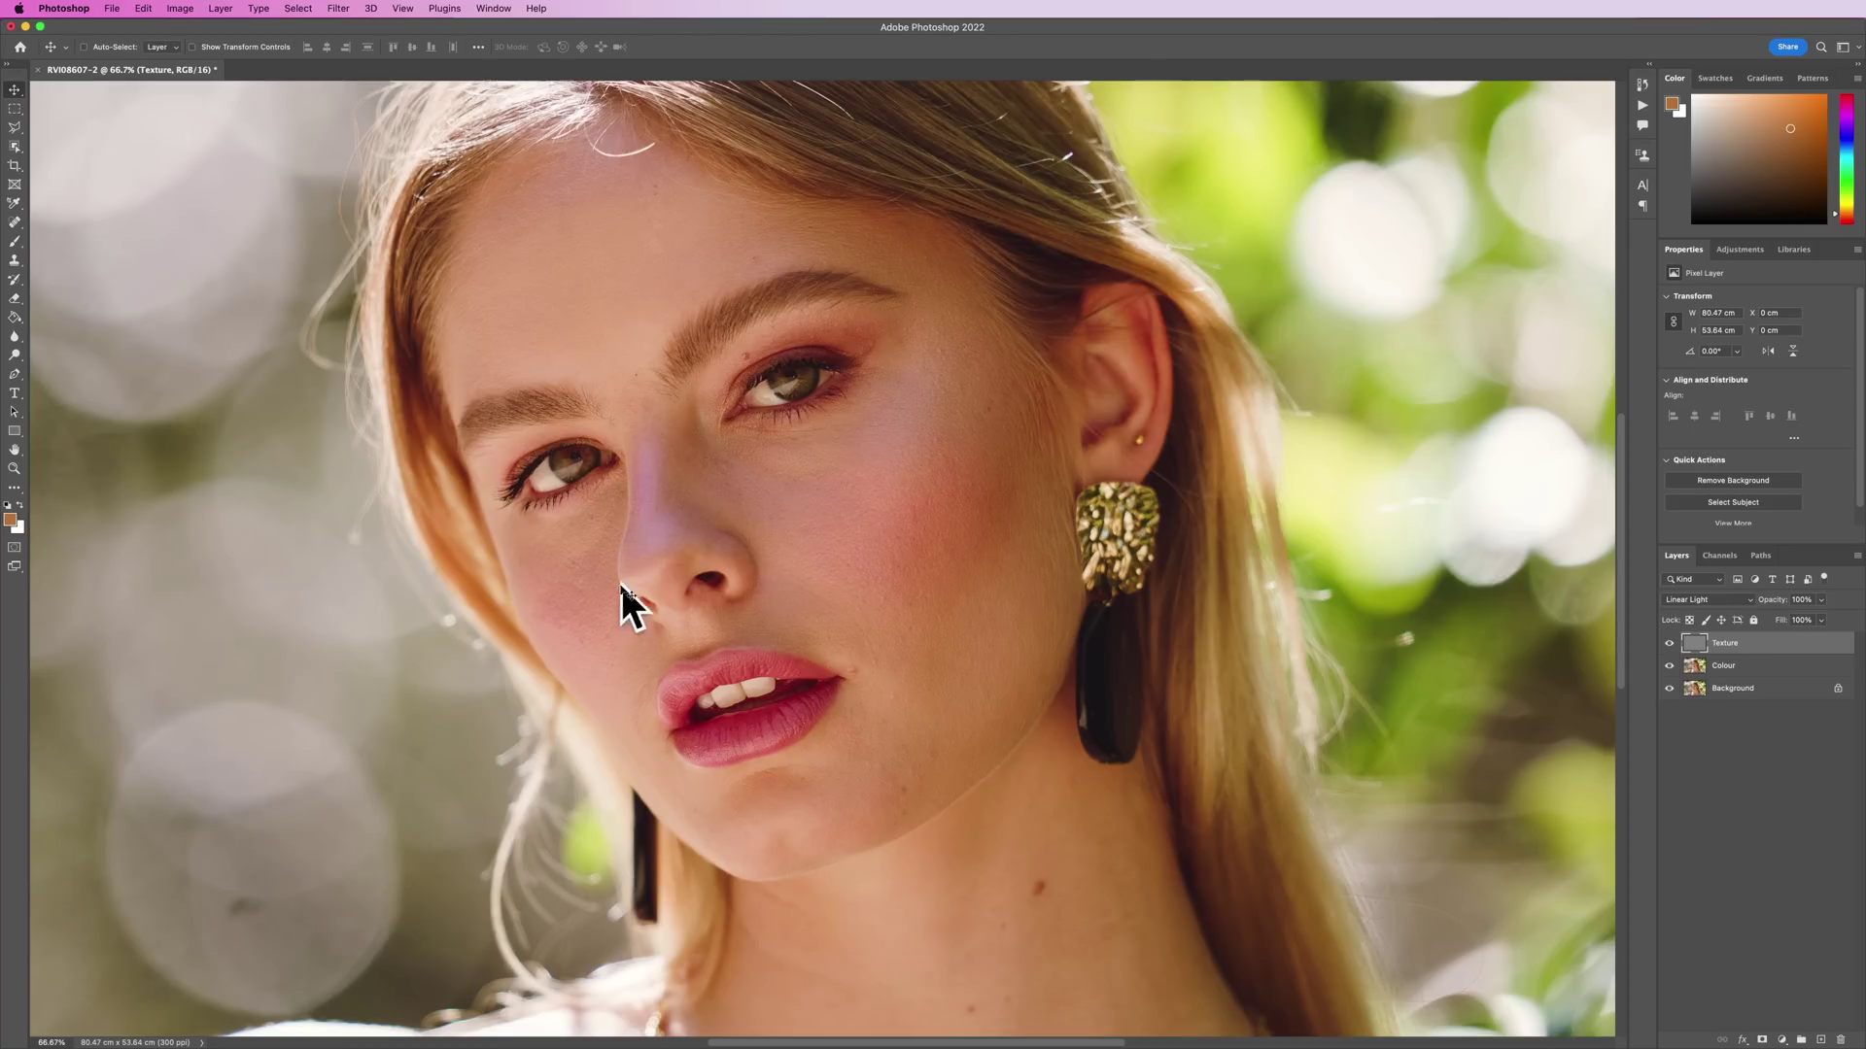
alt+click(1669, 688)
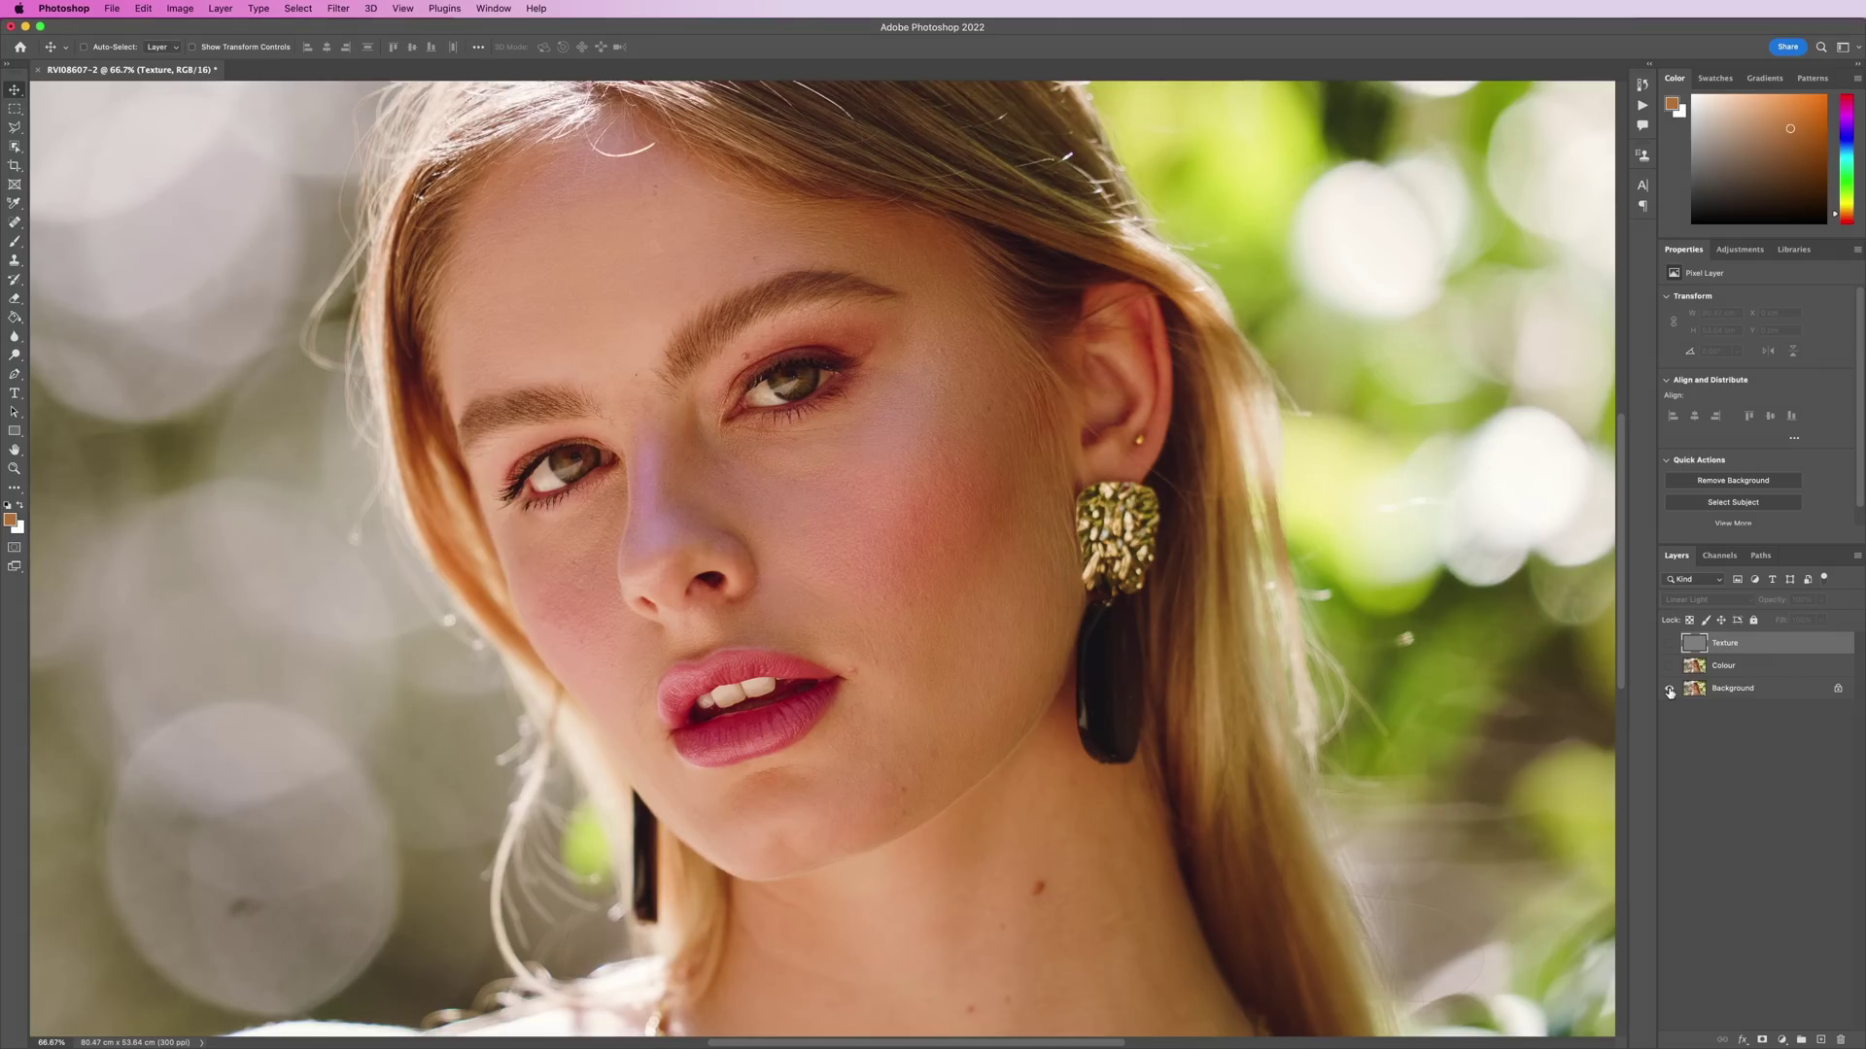
alt+click(1670, 689)
alt+click(1669, 689)
alt+click(1669, 688)
alt+click(1669, 689)
alt+click(1670, 689)
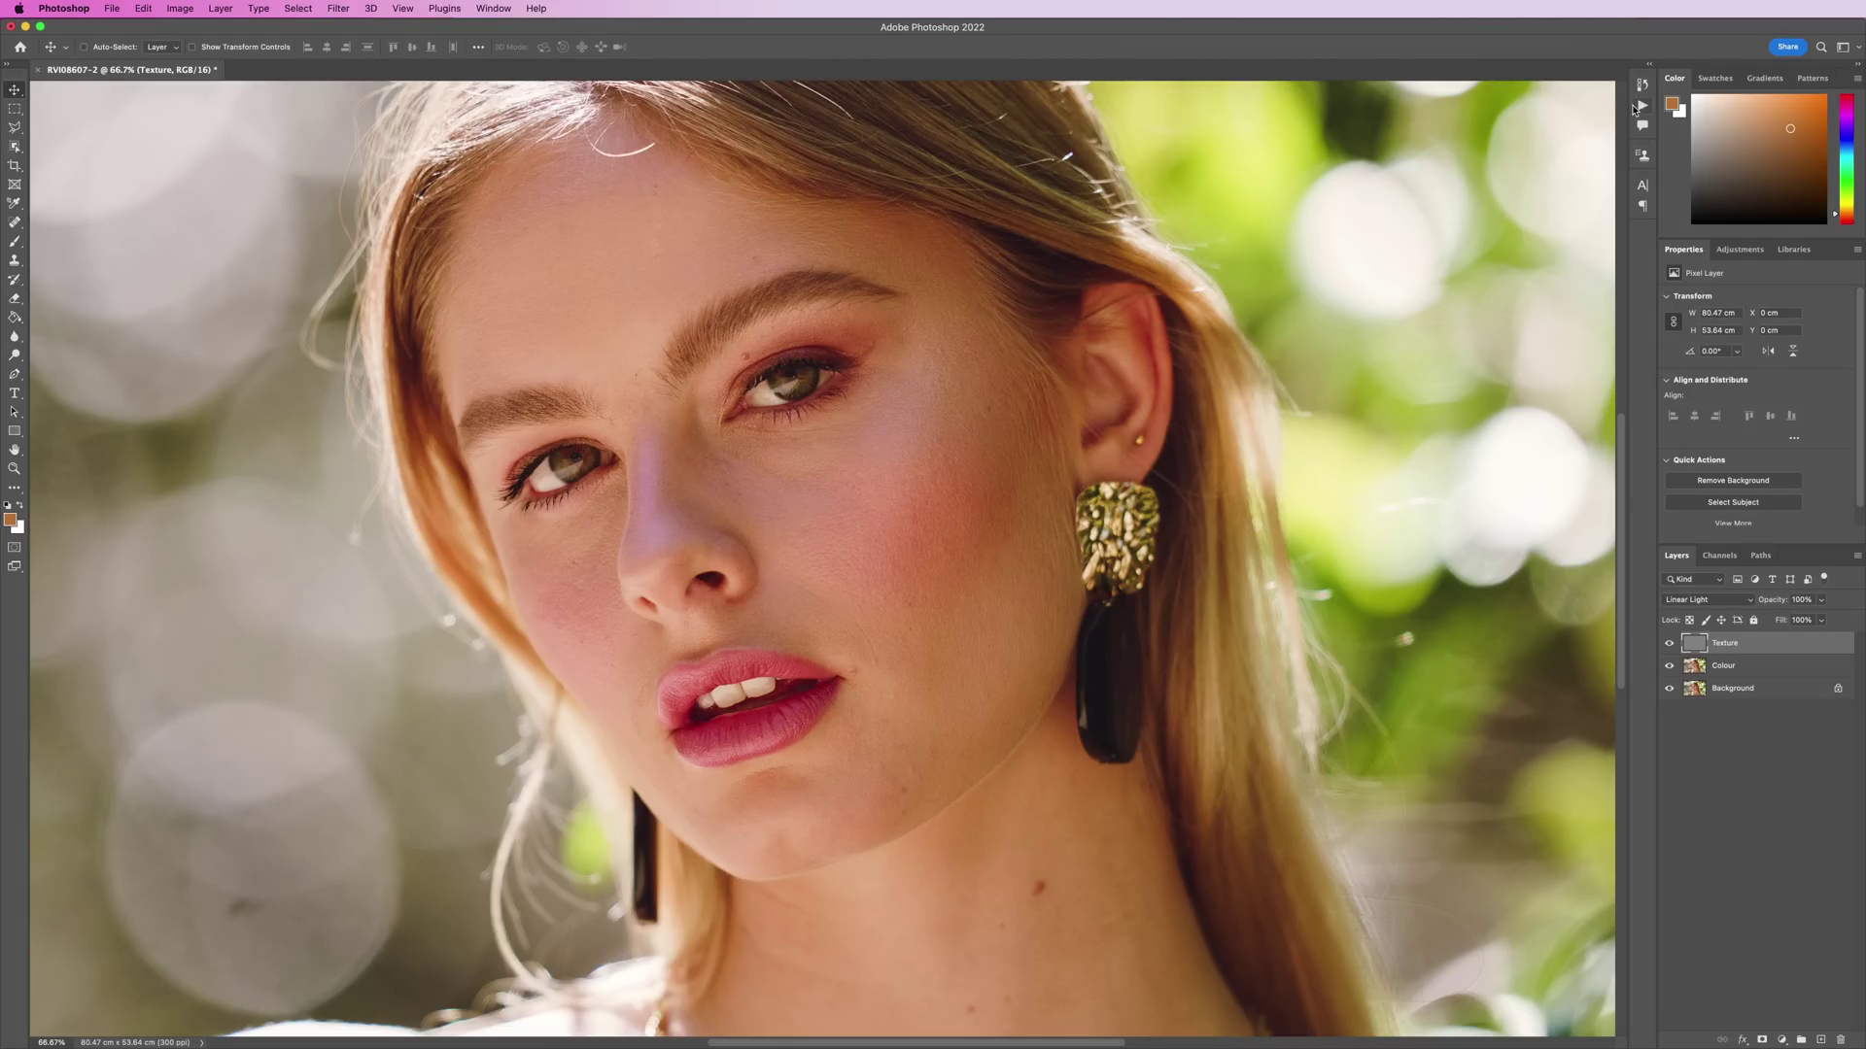
click(1642, 105)
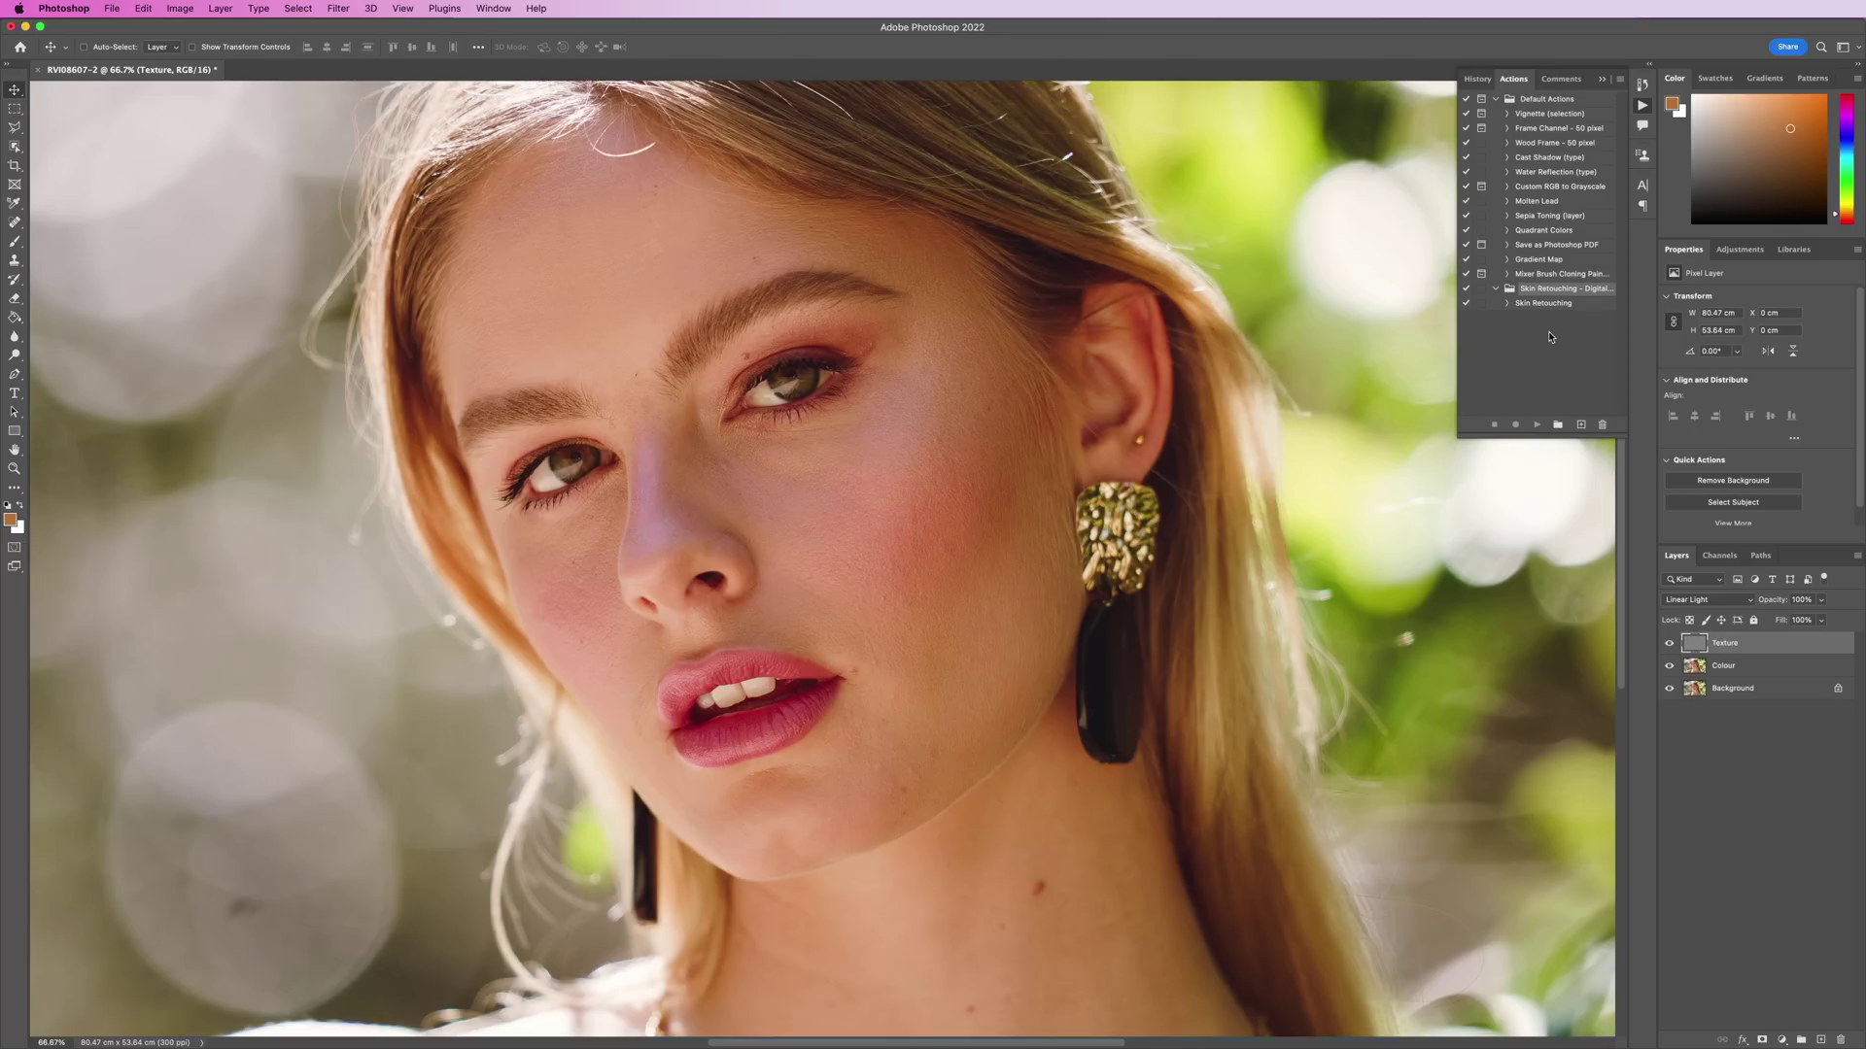
Create a new empty layer directly above the Colour layer, keeping the default name and Normal mode.
click(1746, 666)
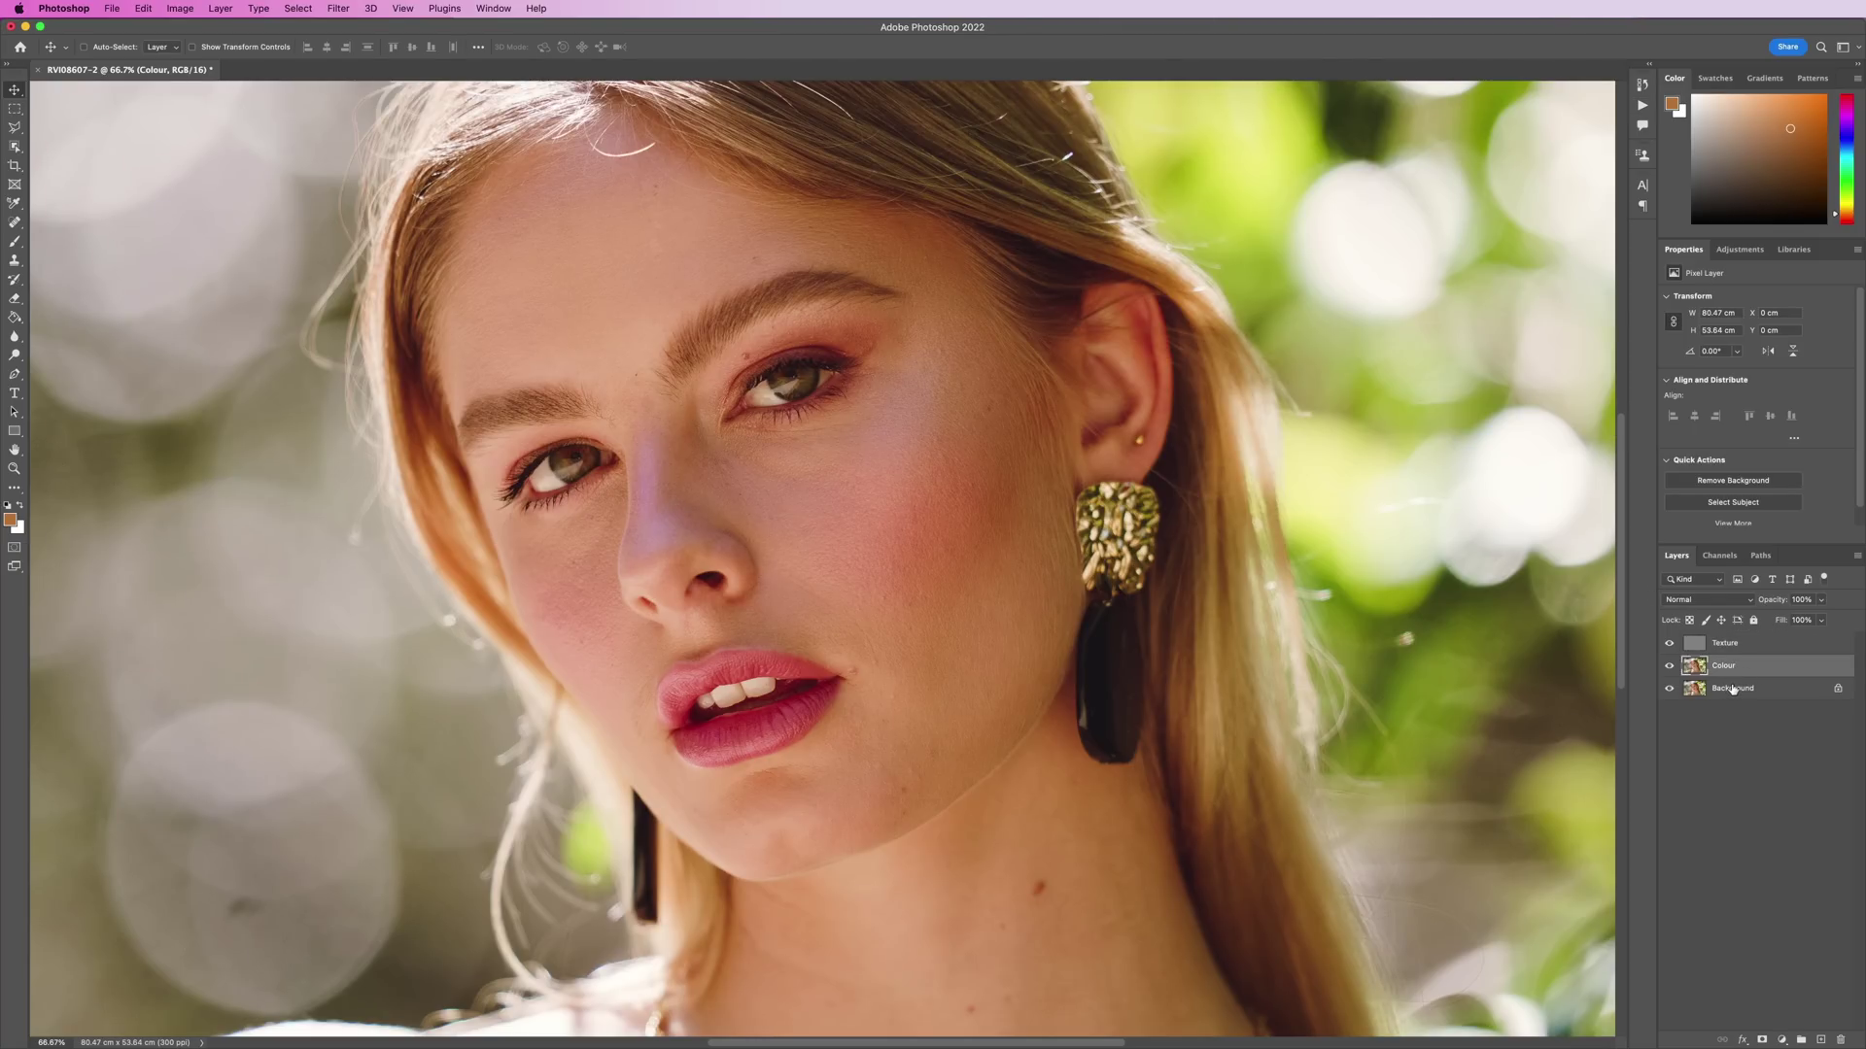
key(super+shift+n)
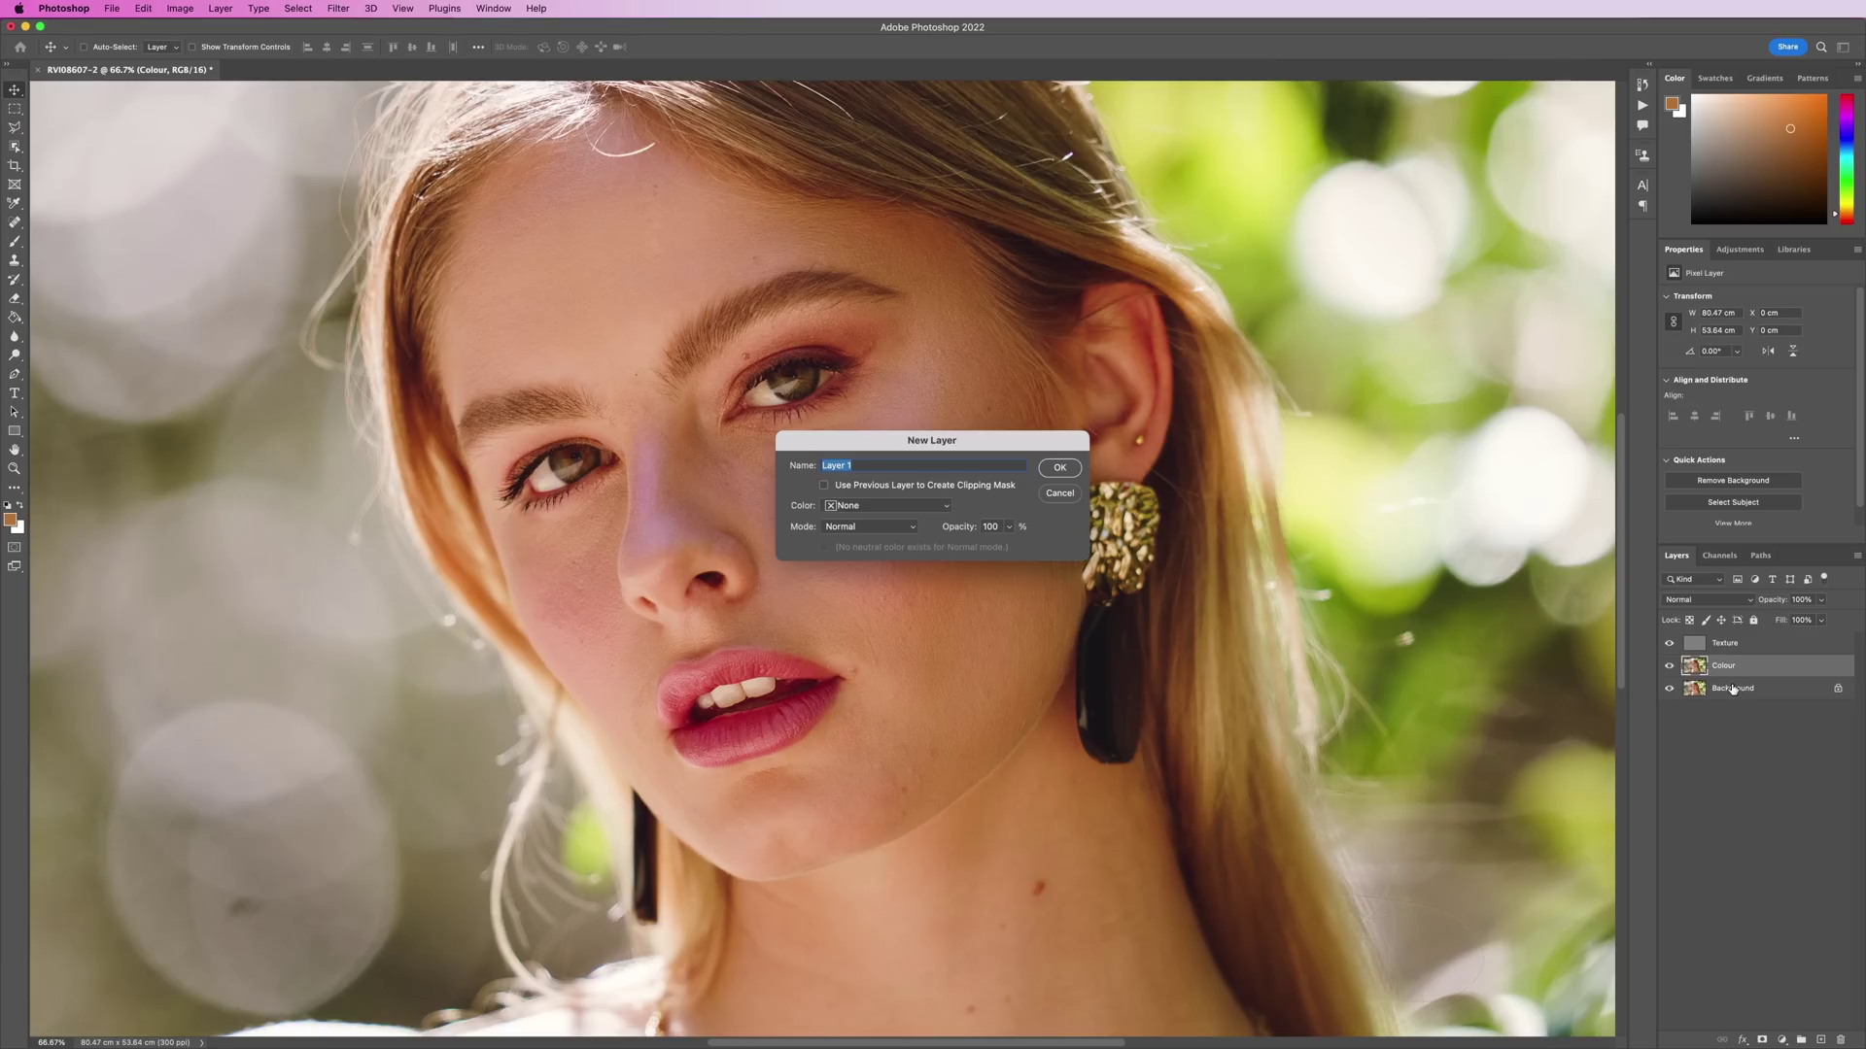
key(Return)
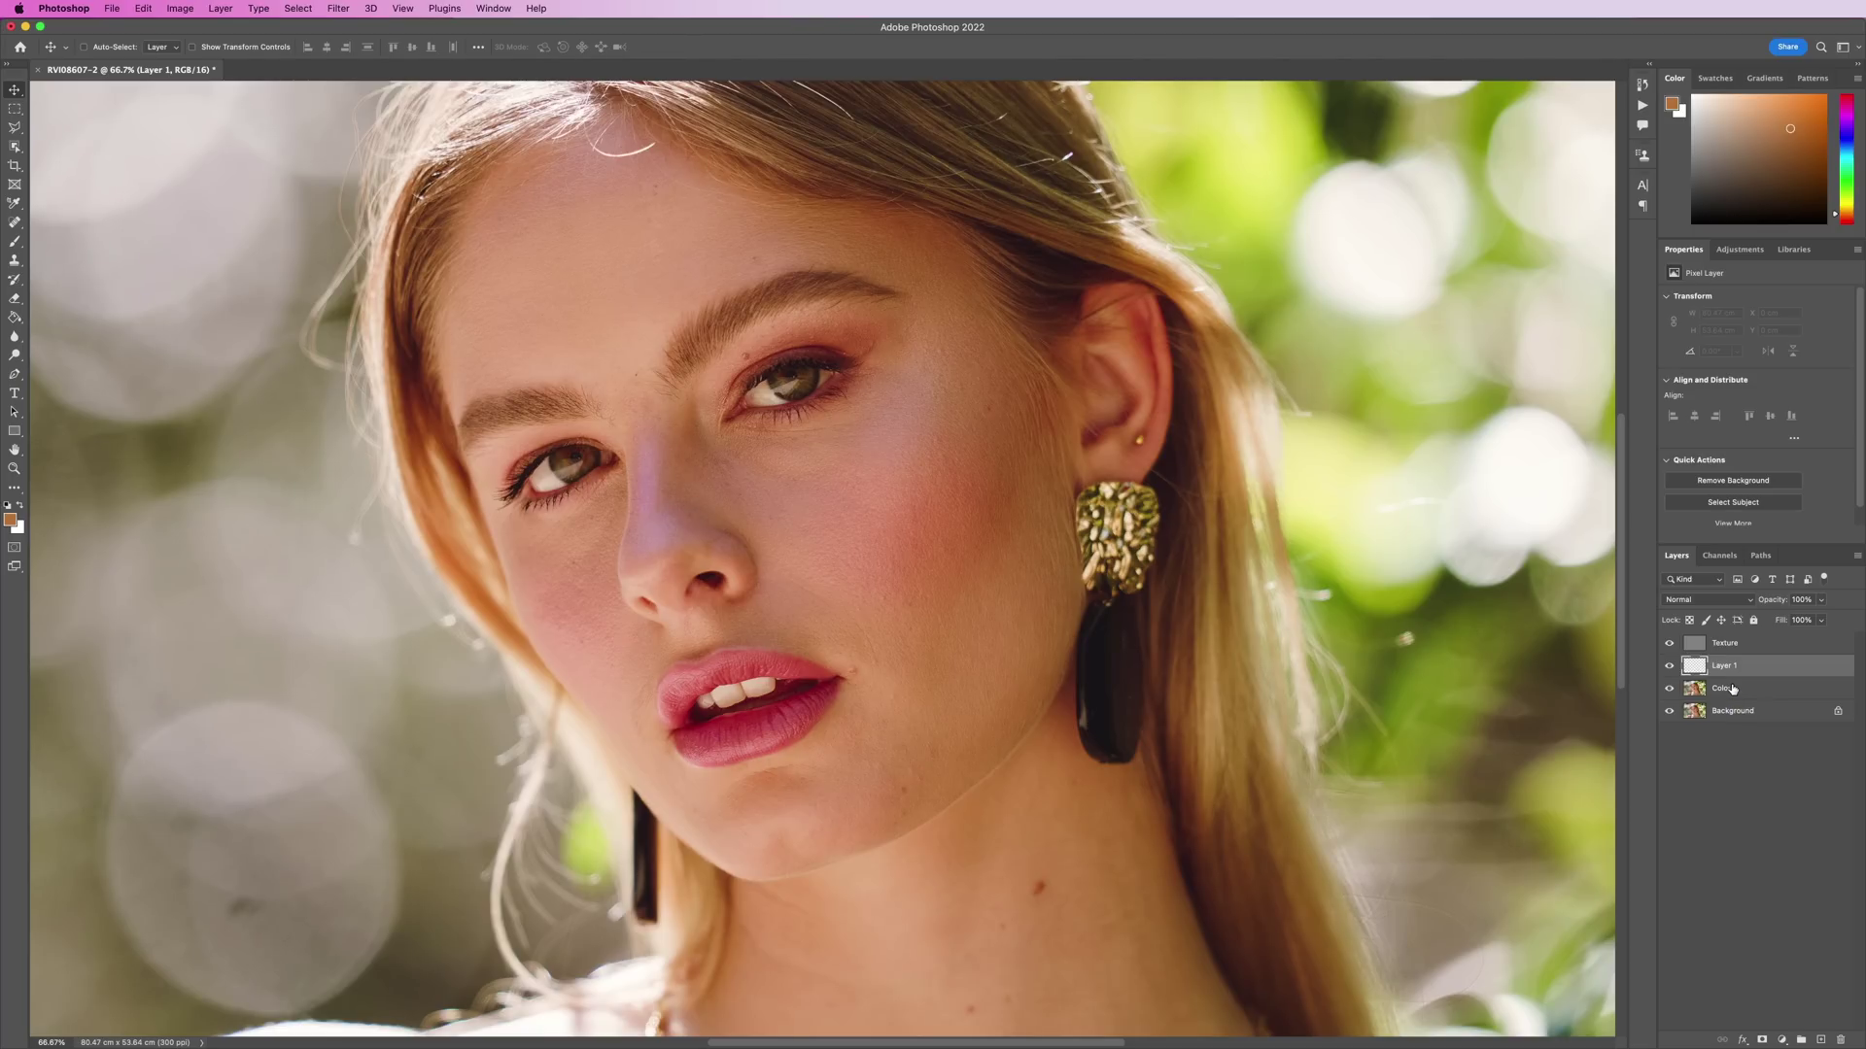
Try to copy the eye onto the cheek with an enlarged Clone Stamp brush at 100% opacity.
key(s)
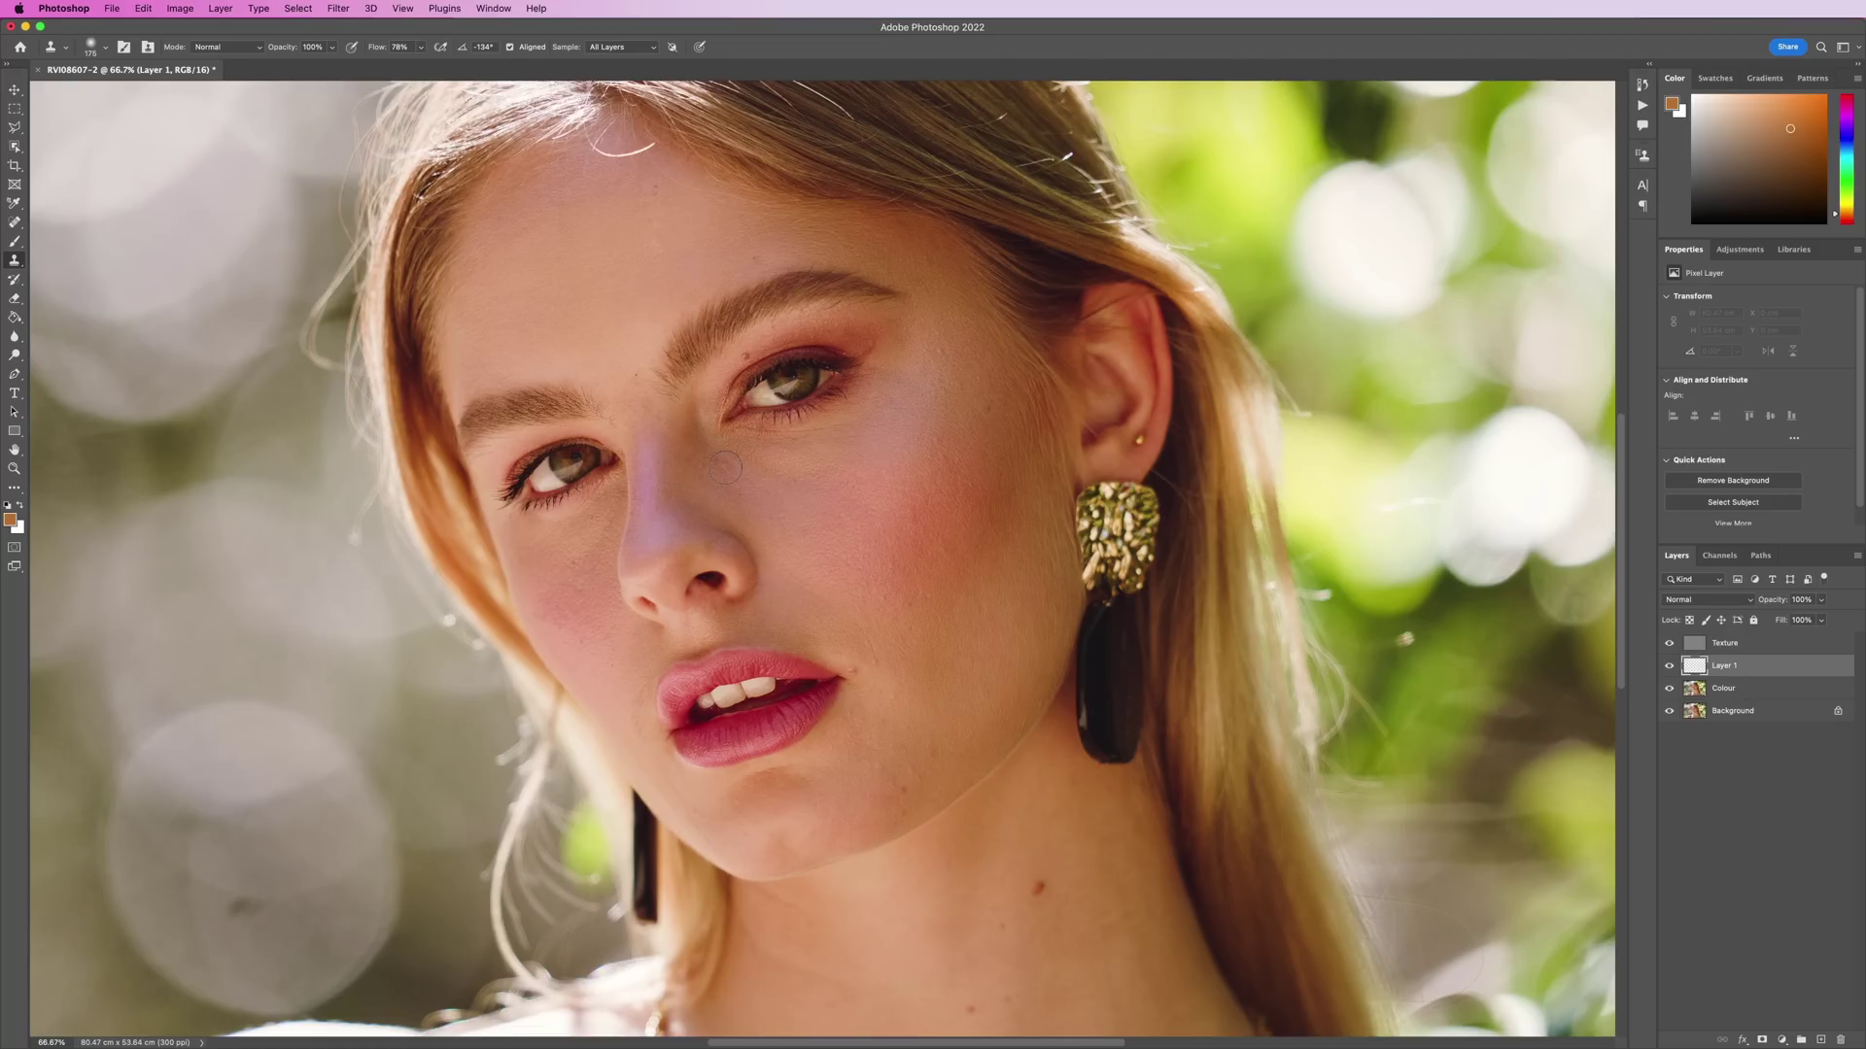
key(bracketright)
key(bracketright)
mouse_move(936, 493)
mouse_down()
mouse_move(923, 505)
mouse_move(977, 491)
mouse_move(862, 476)
mouse_up()
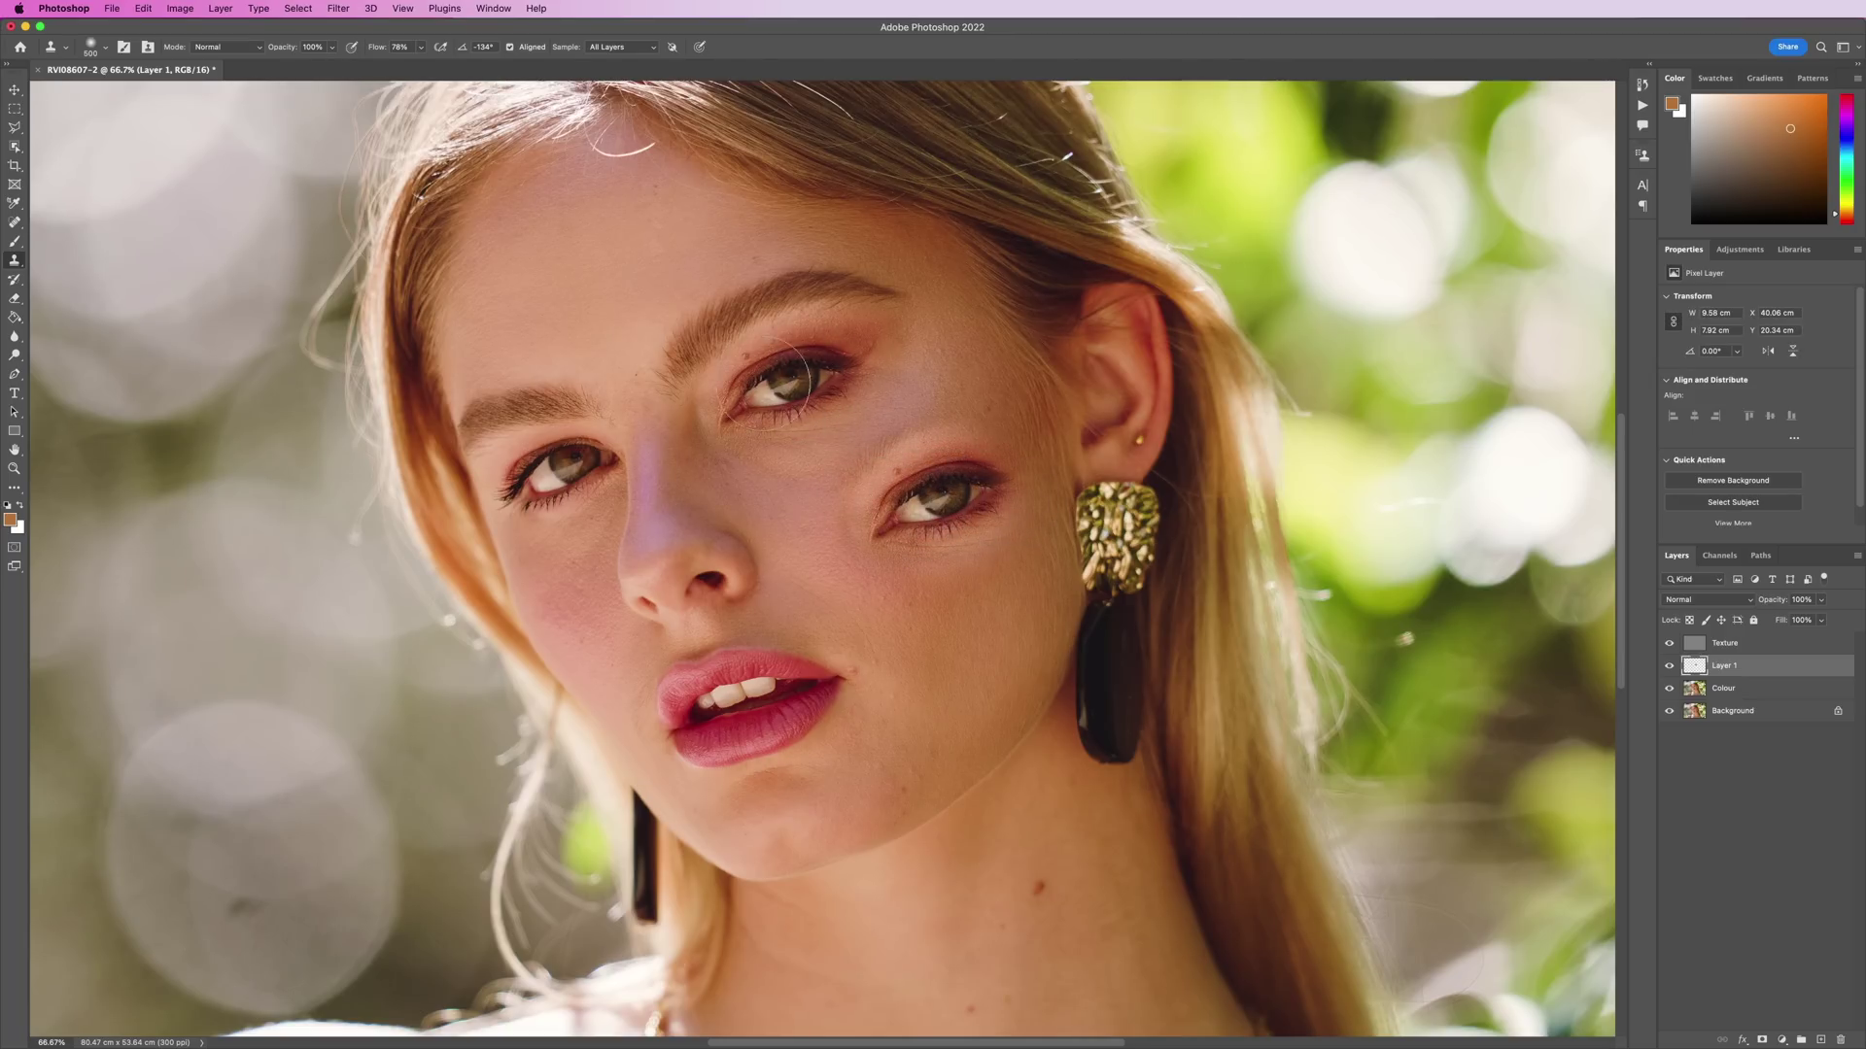
key(super+z)
Try to copy the eye onto the cheek with an enlarged Healing Brush in Sampled mode.
key(j)
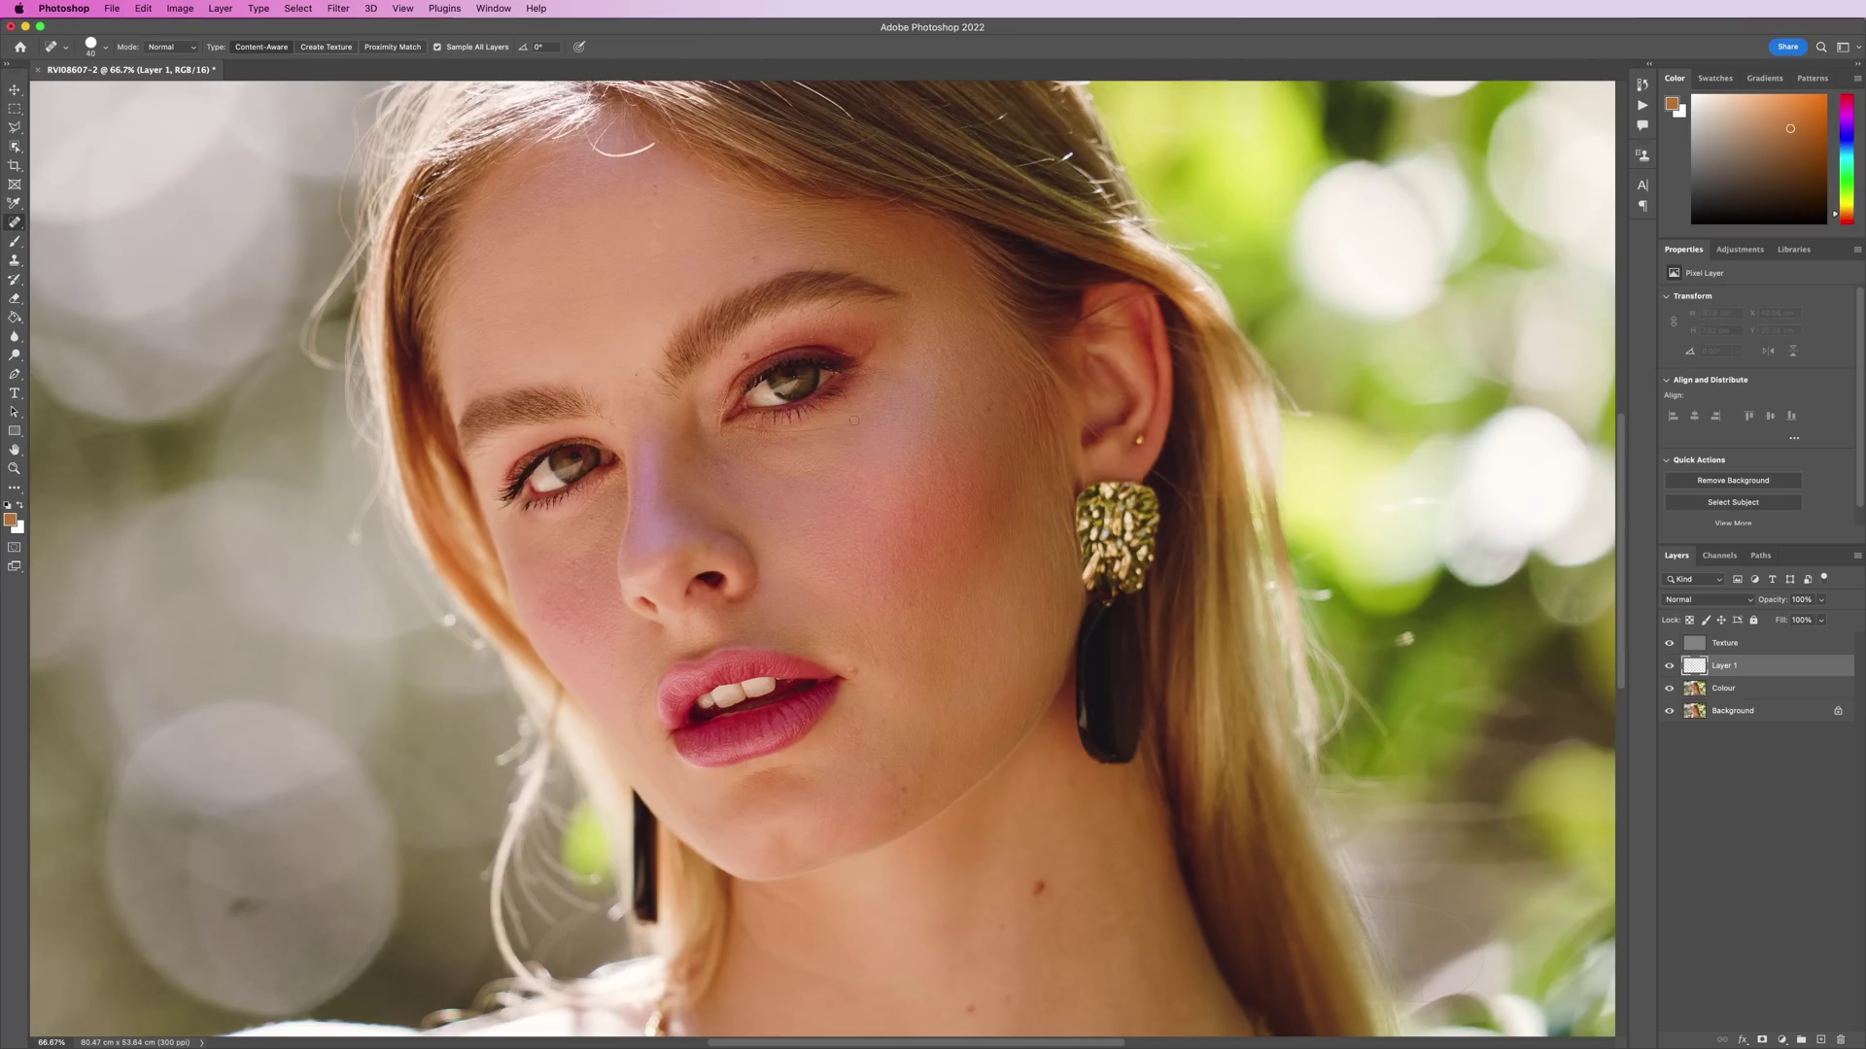
key(shift+j)
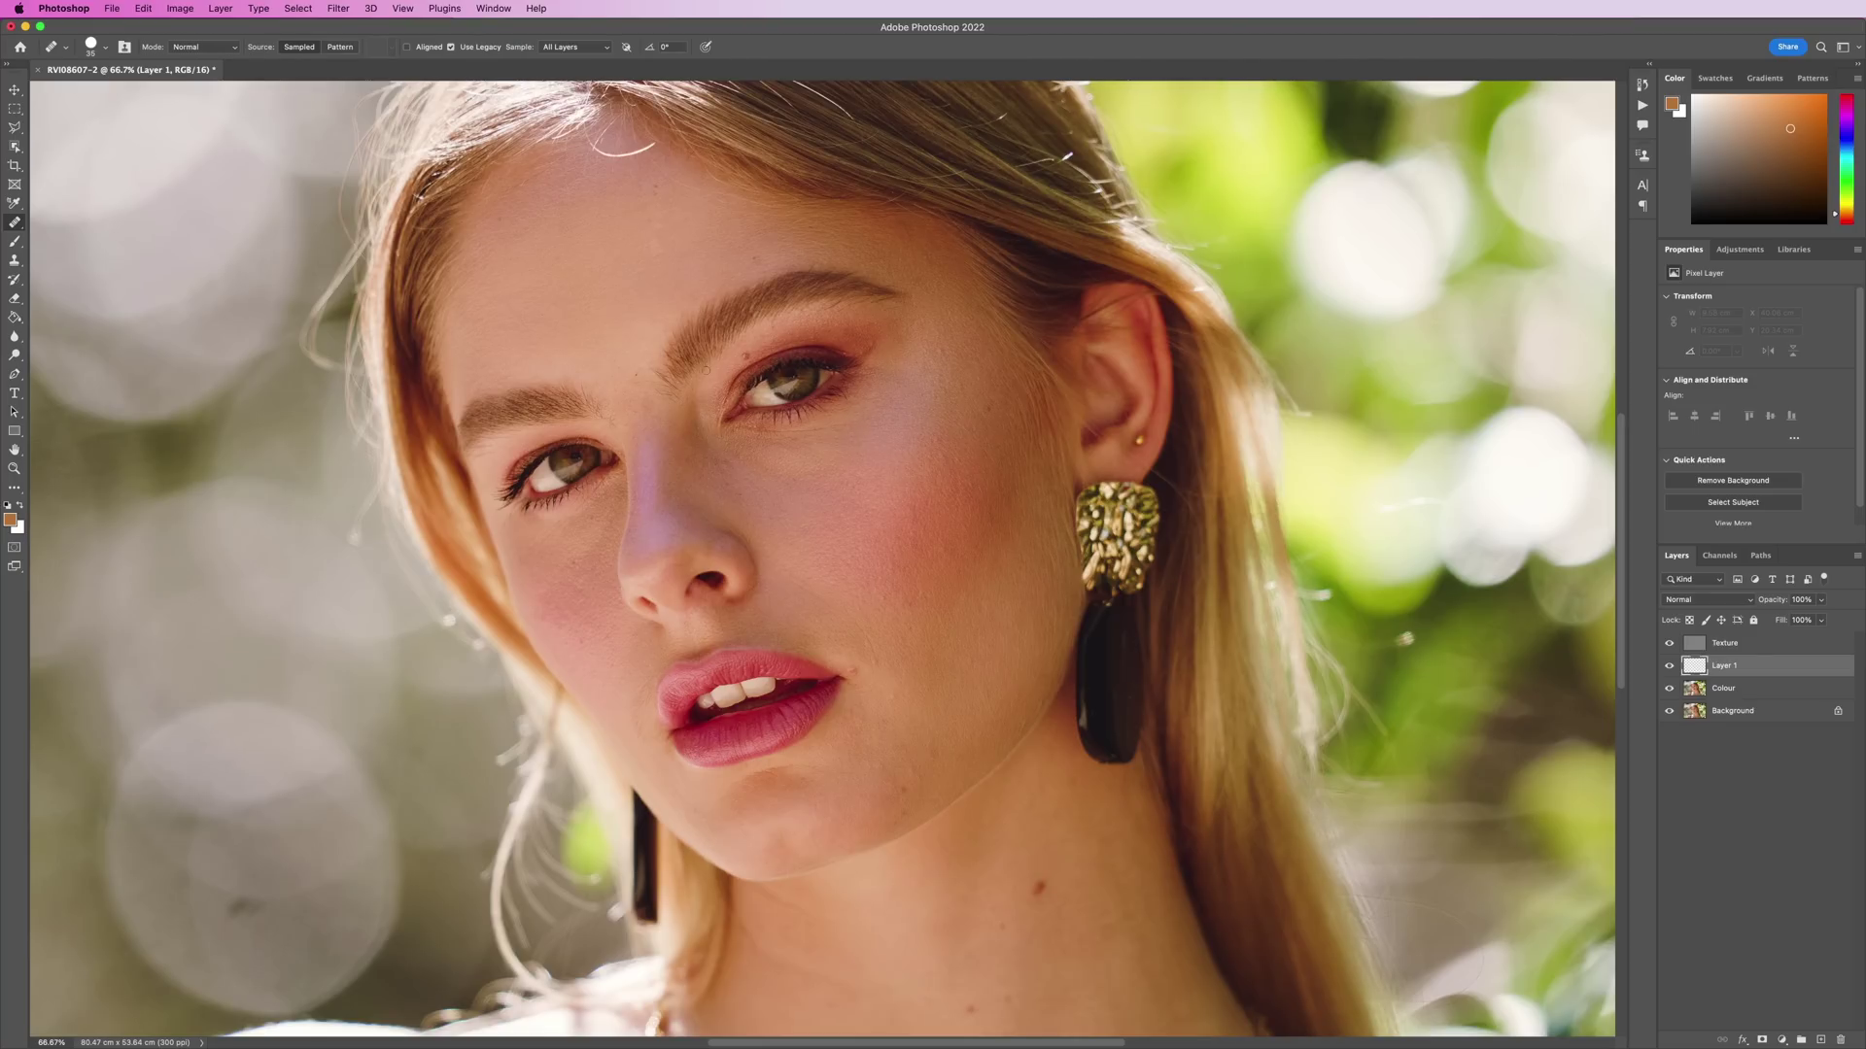
key(bracketright)
key(bracketright)
key(bracketright)
key(bracketright)
key(bracketright)
key(bracketright)
key(bracketright)
mouse_move(879, 457)
mouse_down()
mouse_move(923, 461)
mouse_move(962, 501)
mouse_move(875, 500)
mouse_up()
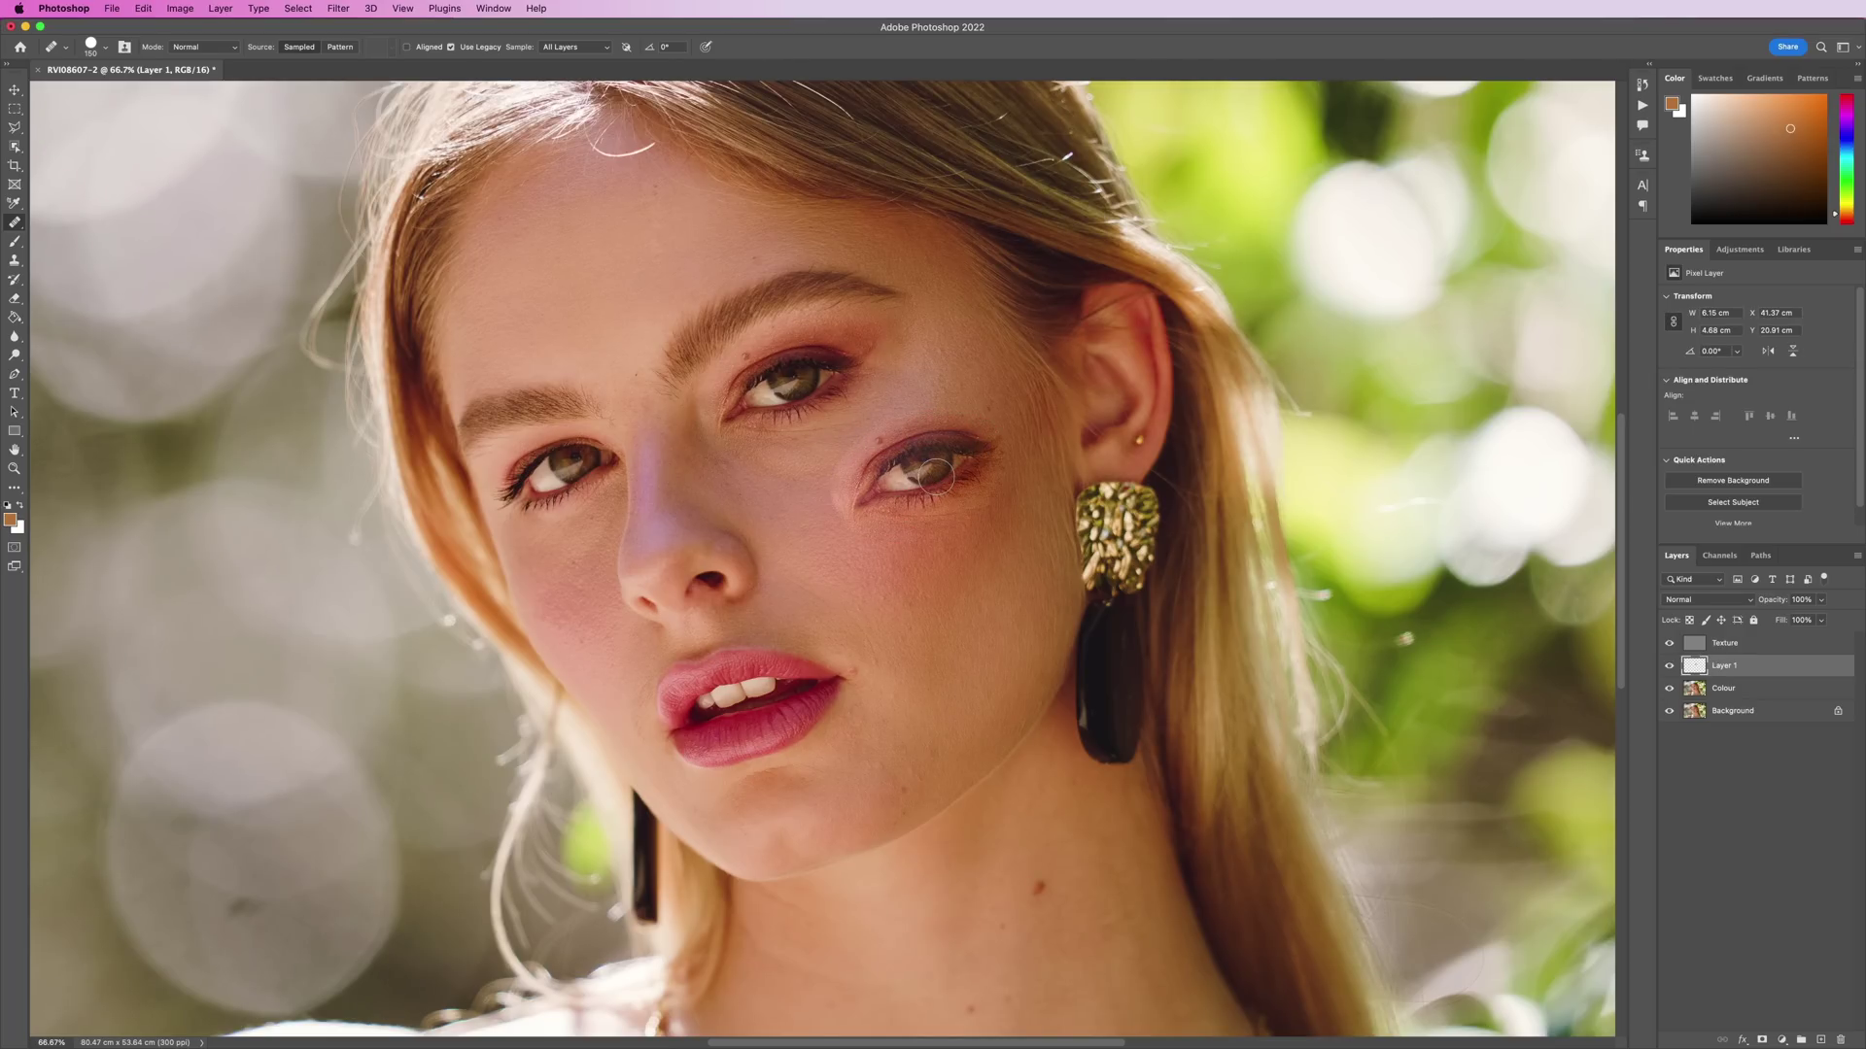
key(super+z)
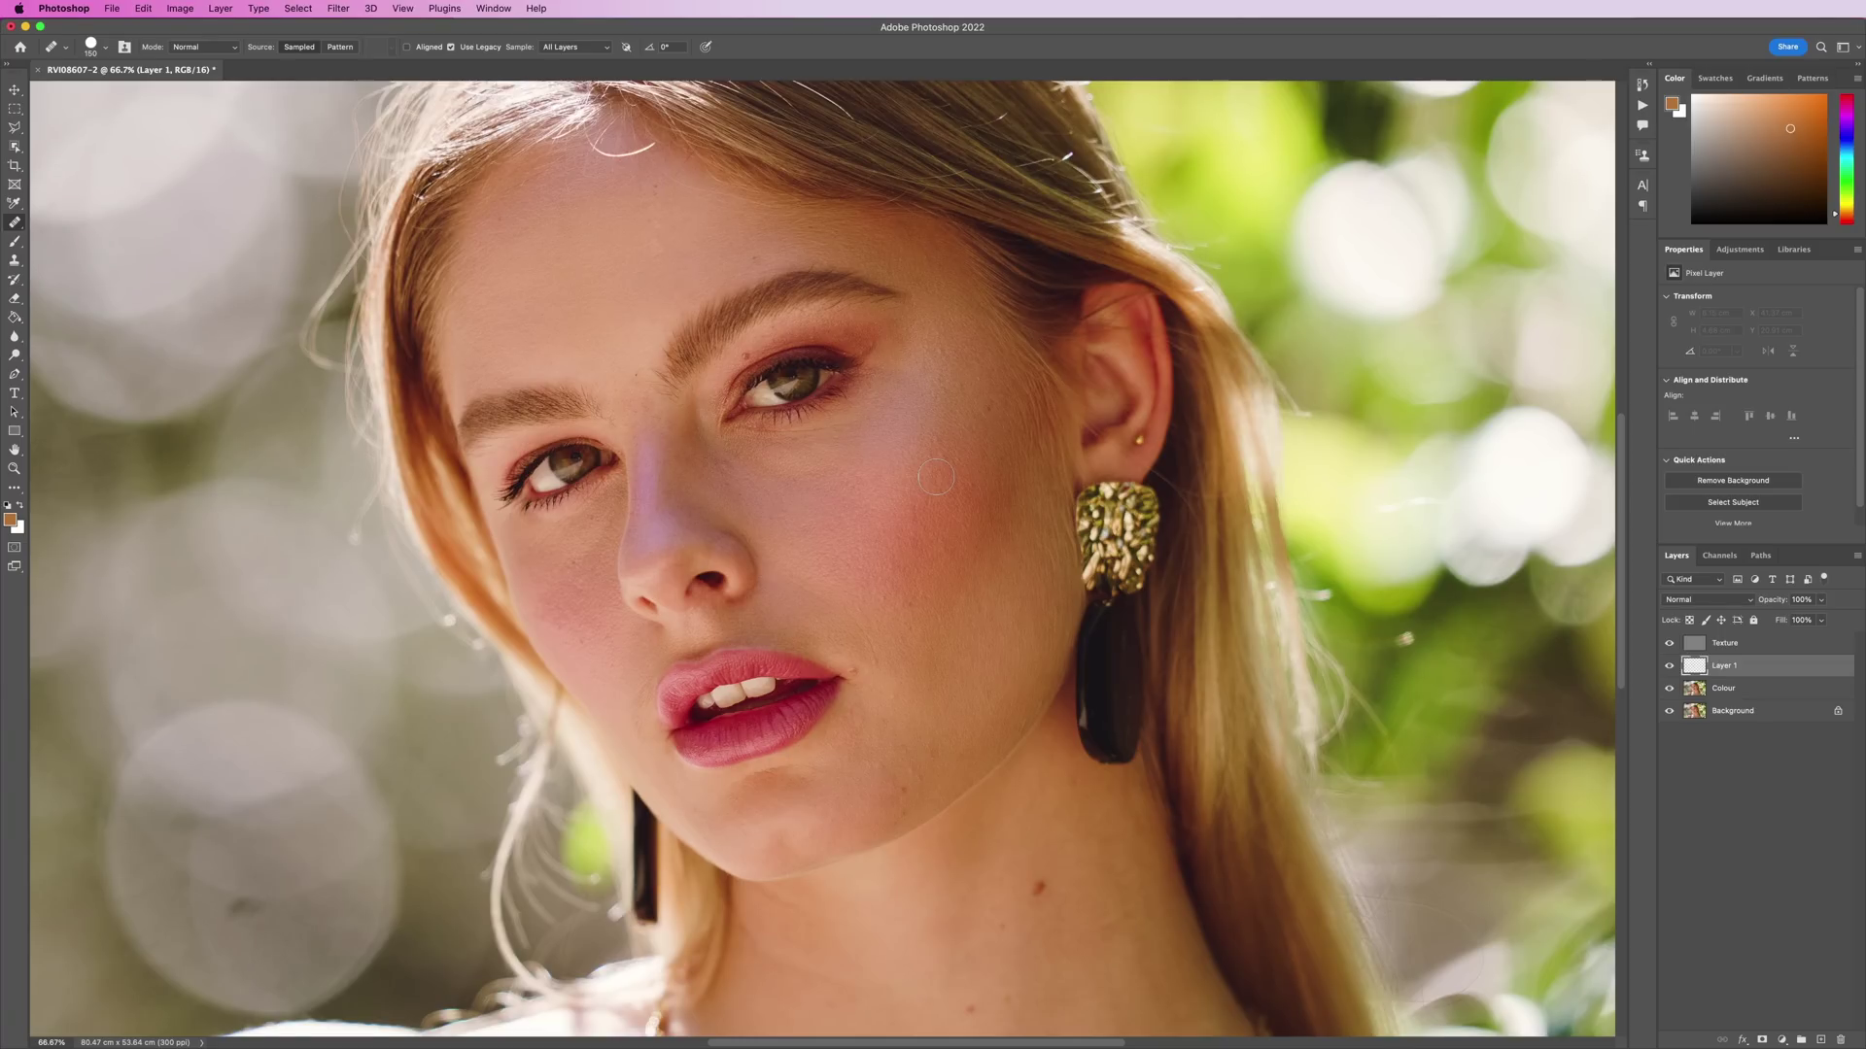
Even out the skin tones under the eye and beside the nose on the new layer, using the Clone Stamp at 20% opacity.
key(s)
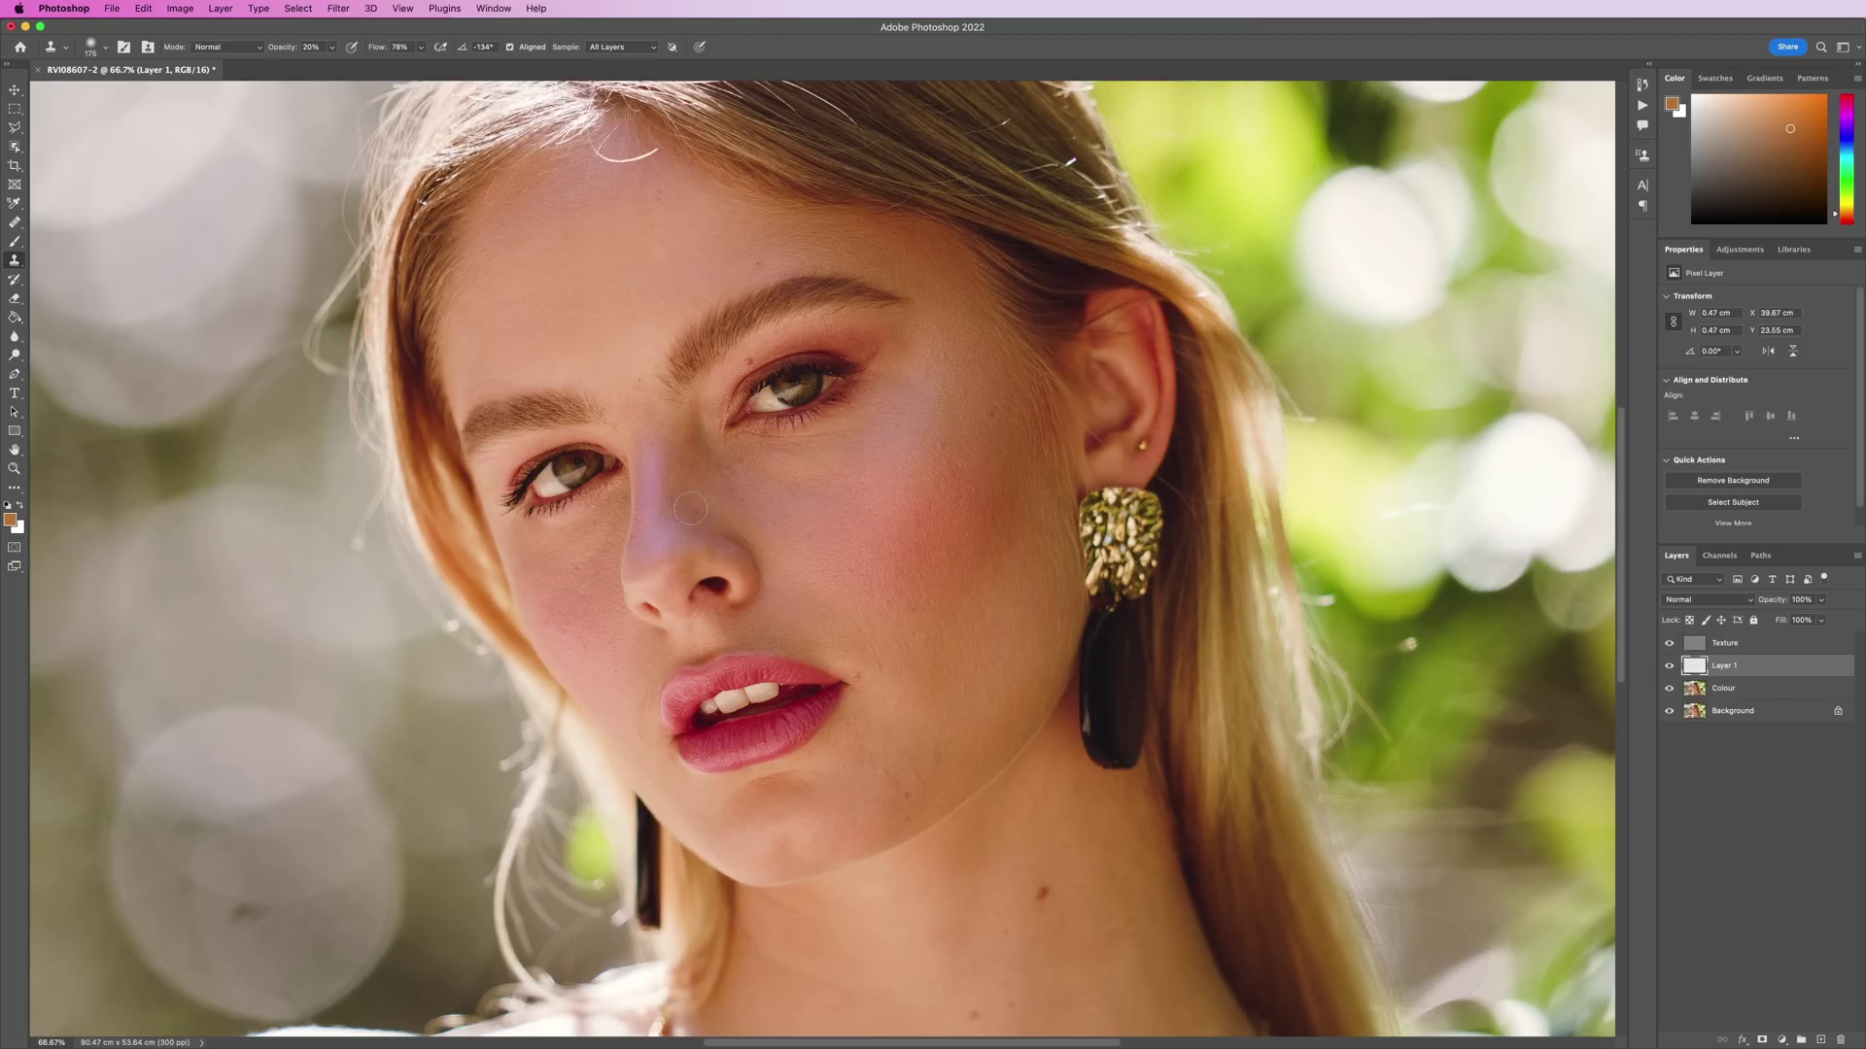
key(v)
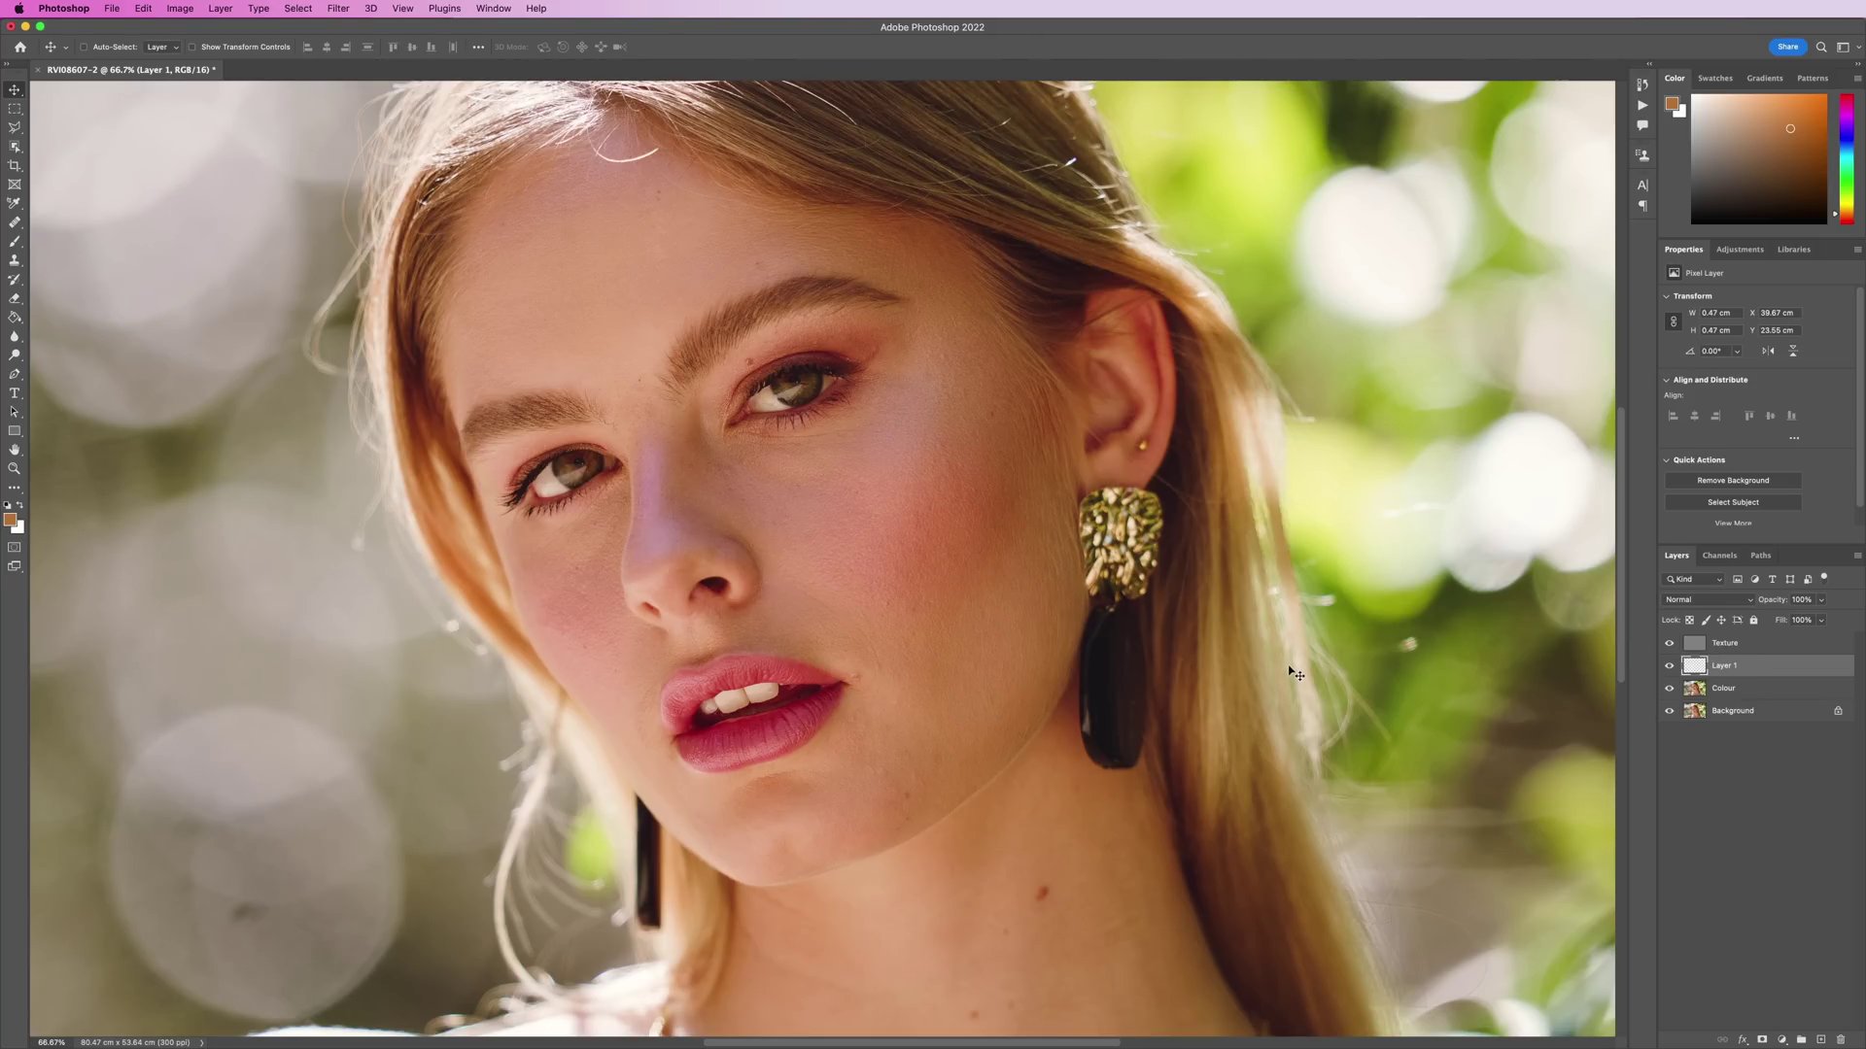
key(s)
scroll(765, 494, up, 4)
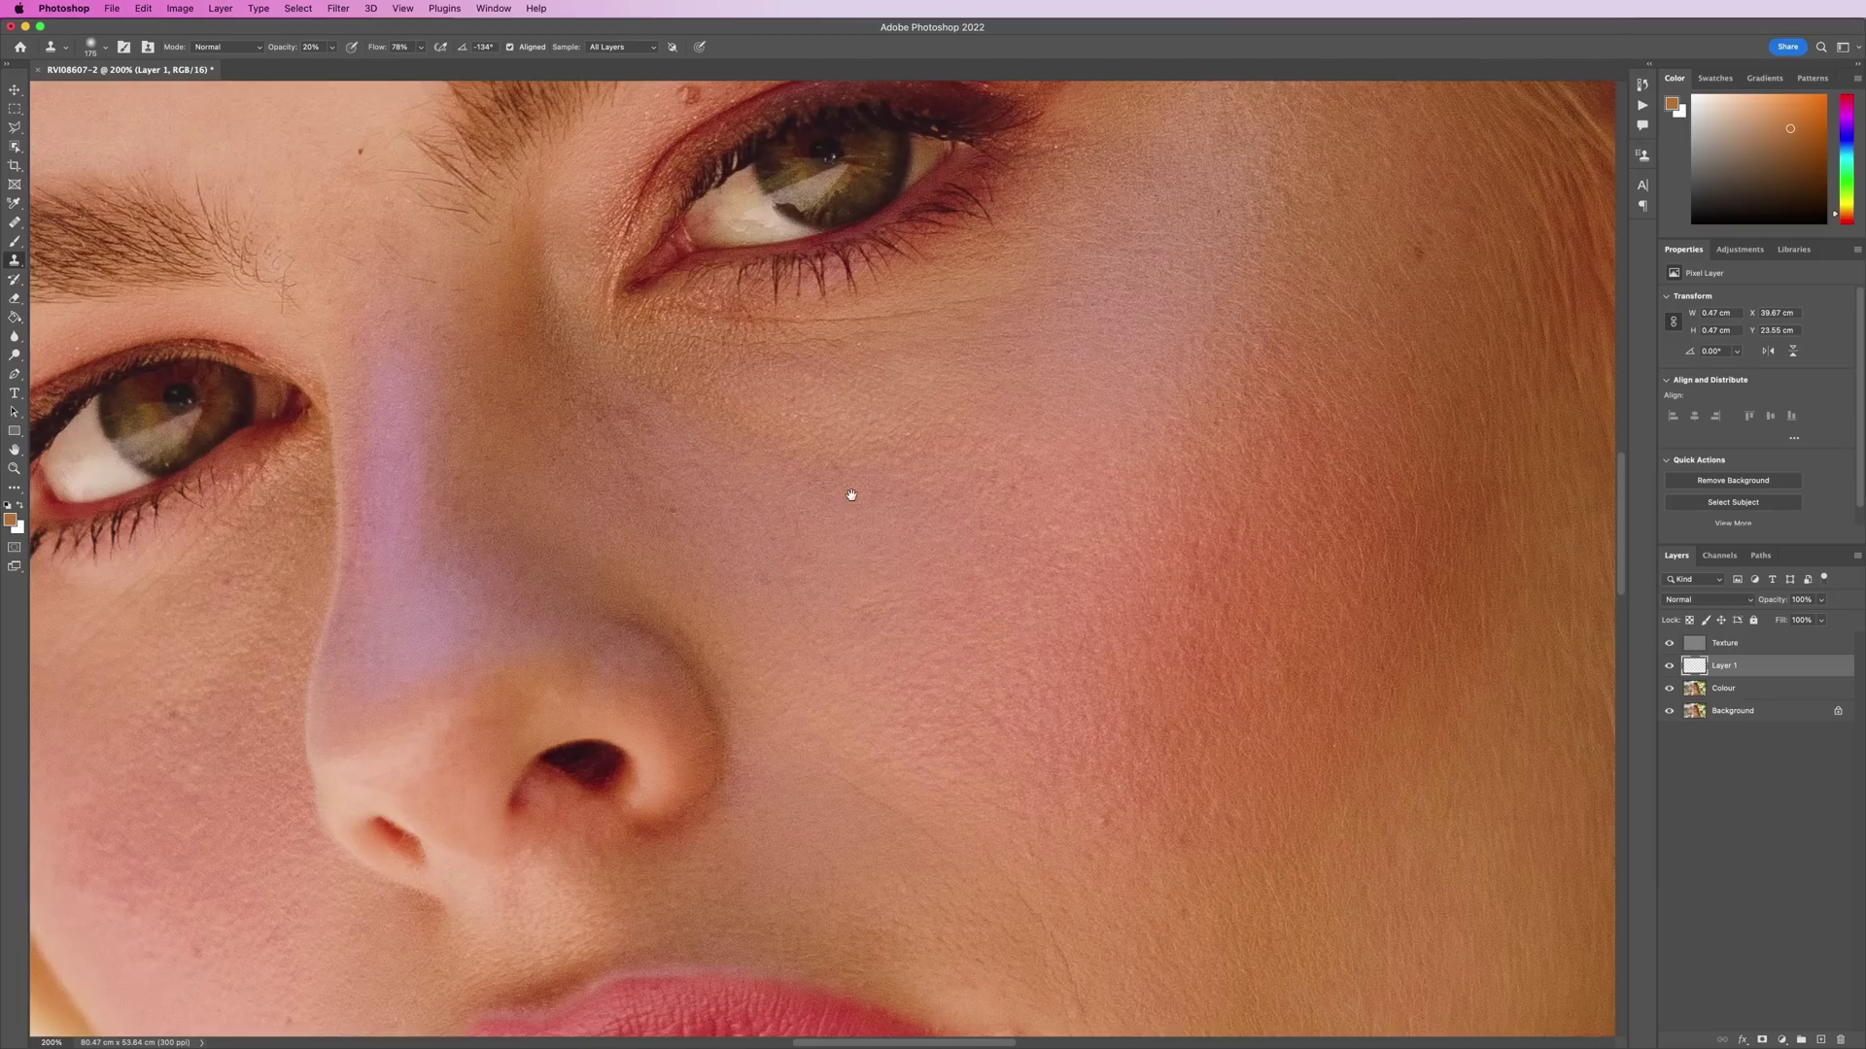
scroll(768, 572, down, 2)
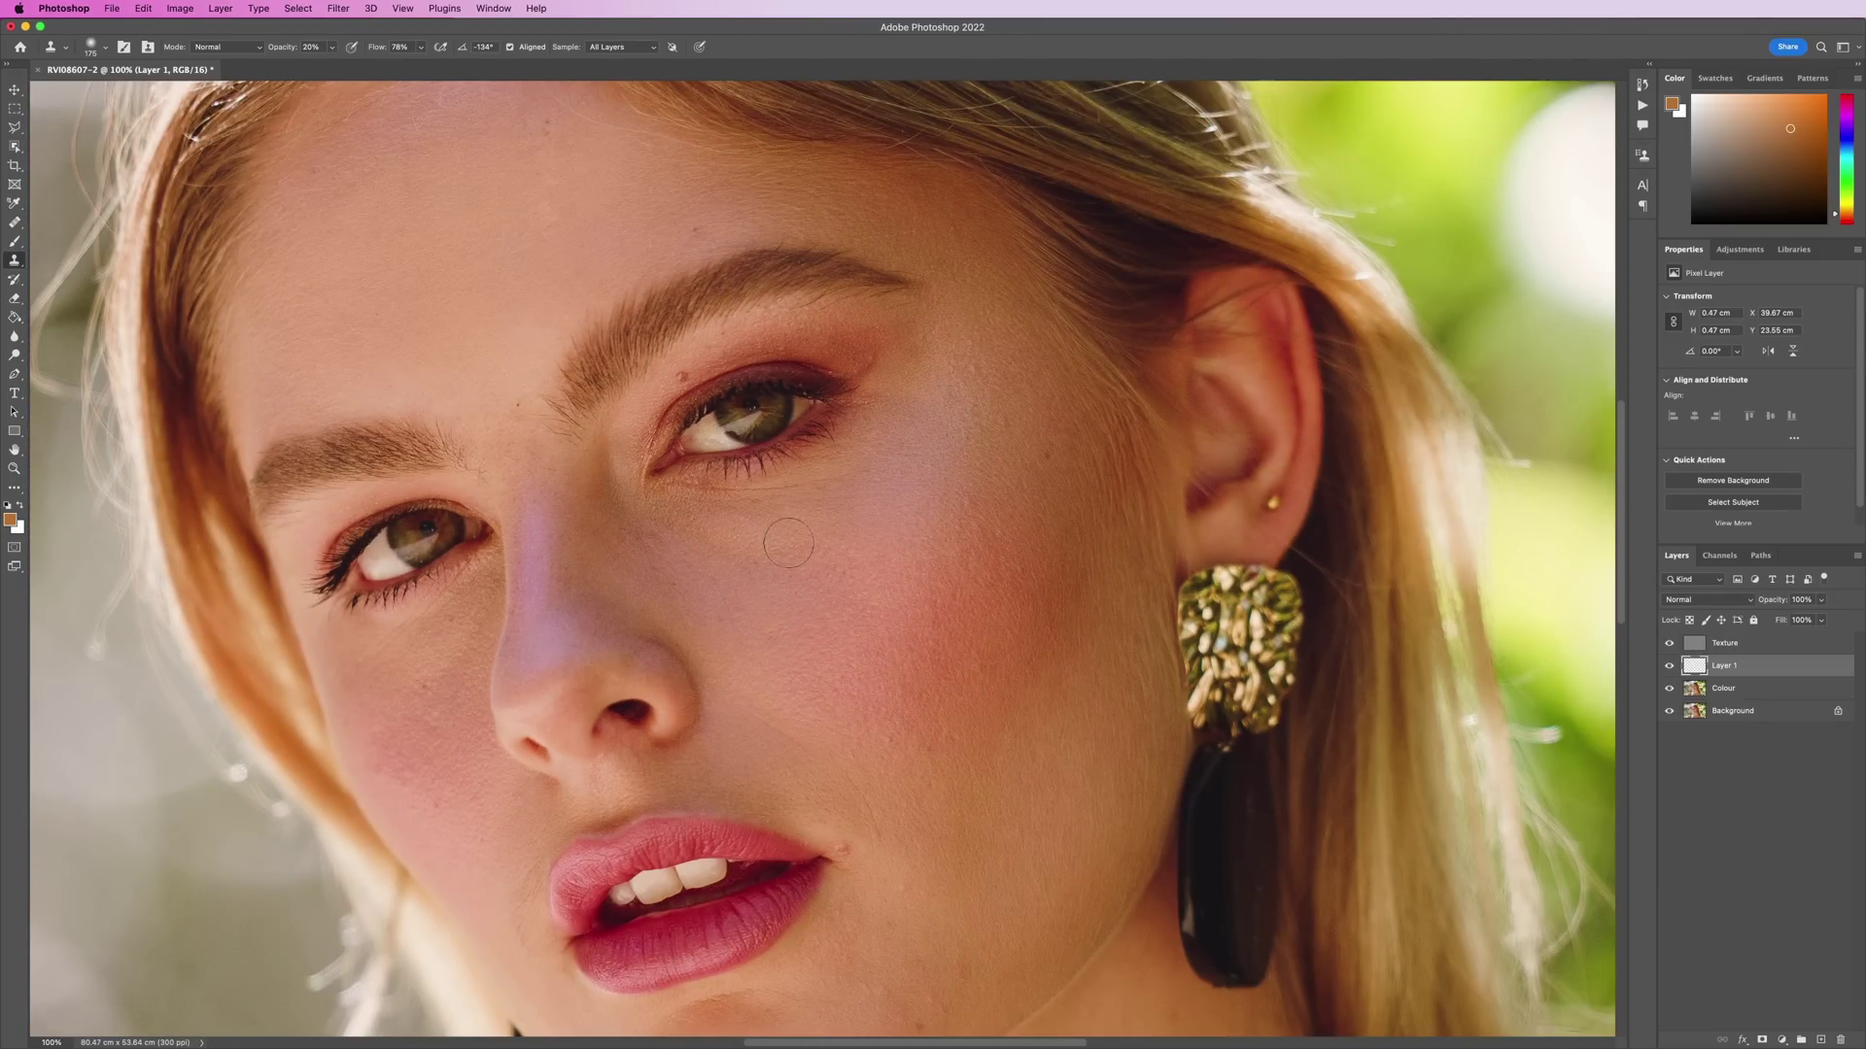
alt+click(697, 581)
drag(699, 541, 659, 512)
mouse_move(779, 575)
mouse_down()
mouse_move(810, 549)
mouse_move(761, 572)
mouse_move(826, 598)
mouse_up()
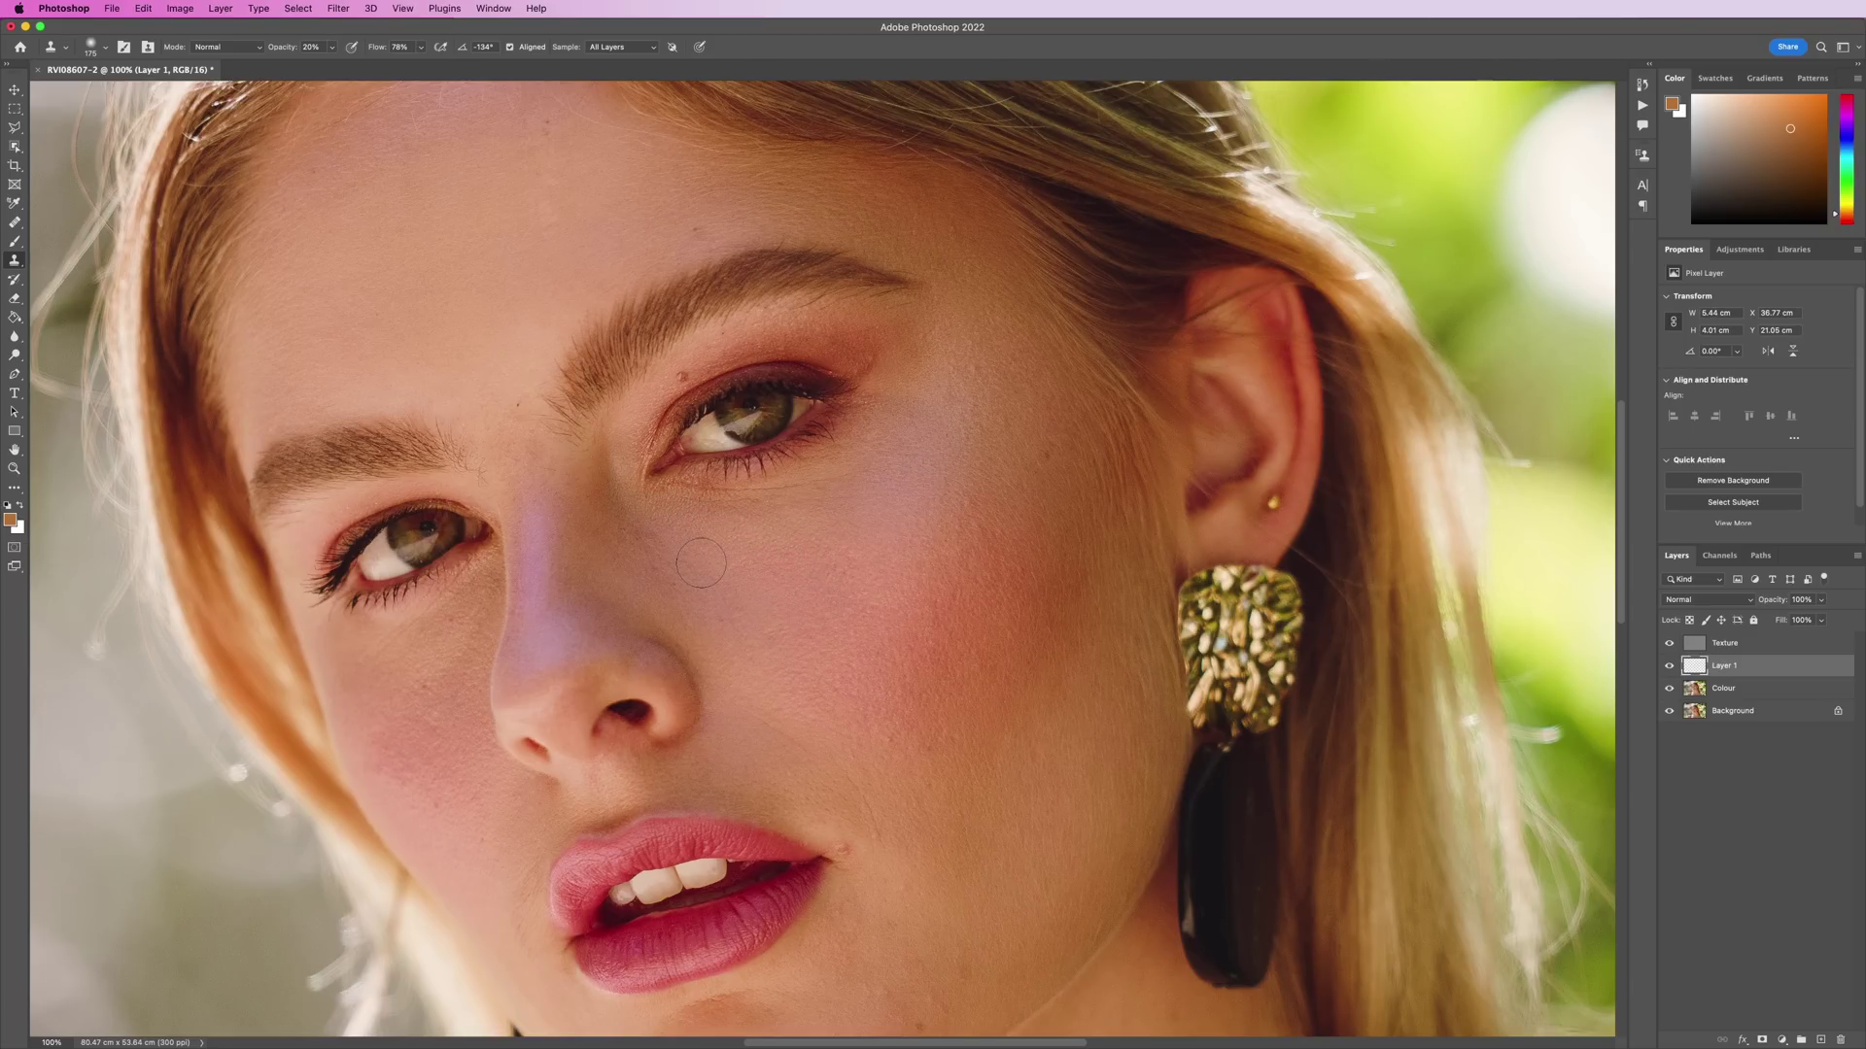
Continue smoothing the skin tones under the eye, across the nose bridge and up to the temple with the Clone Stamp at 20% opacity.
alt+click(768, 539)
mouse_move(789, 530)
mouse_down()
mouse_move(862, 485)
mouse_move(870, 545)
mouse_up()
mouse_move(671, 521)
mouse_down()
mouse_move(680, 586)
mouse_move(644, 530)
mouse_move(597, 532)
mouse_up()
alt+click(746, 522)
drag(719, 500, 712, 486)
drag(836, 462, 853, 455)
mouse_move(863, 413)
mouse_down()
mouse_move(944, 418)
mouse_move(949, 396)
mouse_move(900, 407)
mouse_move(894, 359)
mouse_up()
Compare the face with and without Layer 1, and reduce that layer's opacity to 73%.
key(super+minus)
key(super+minus)
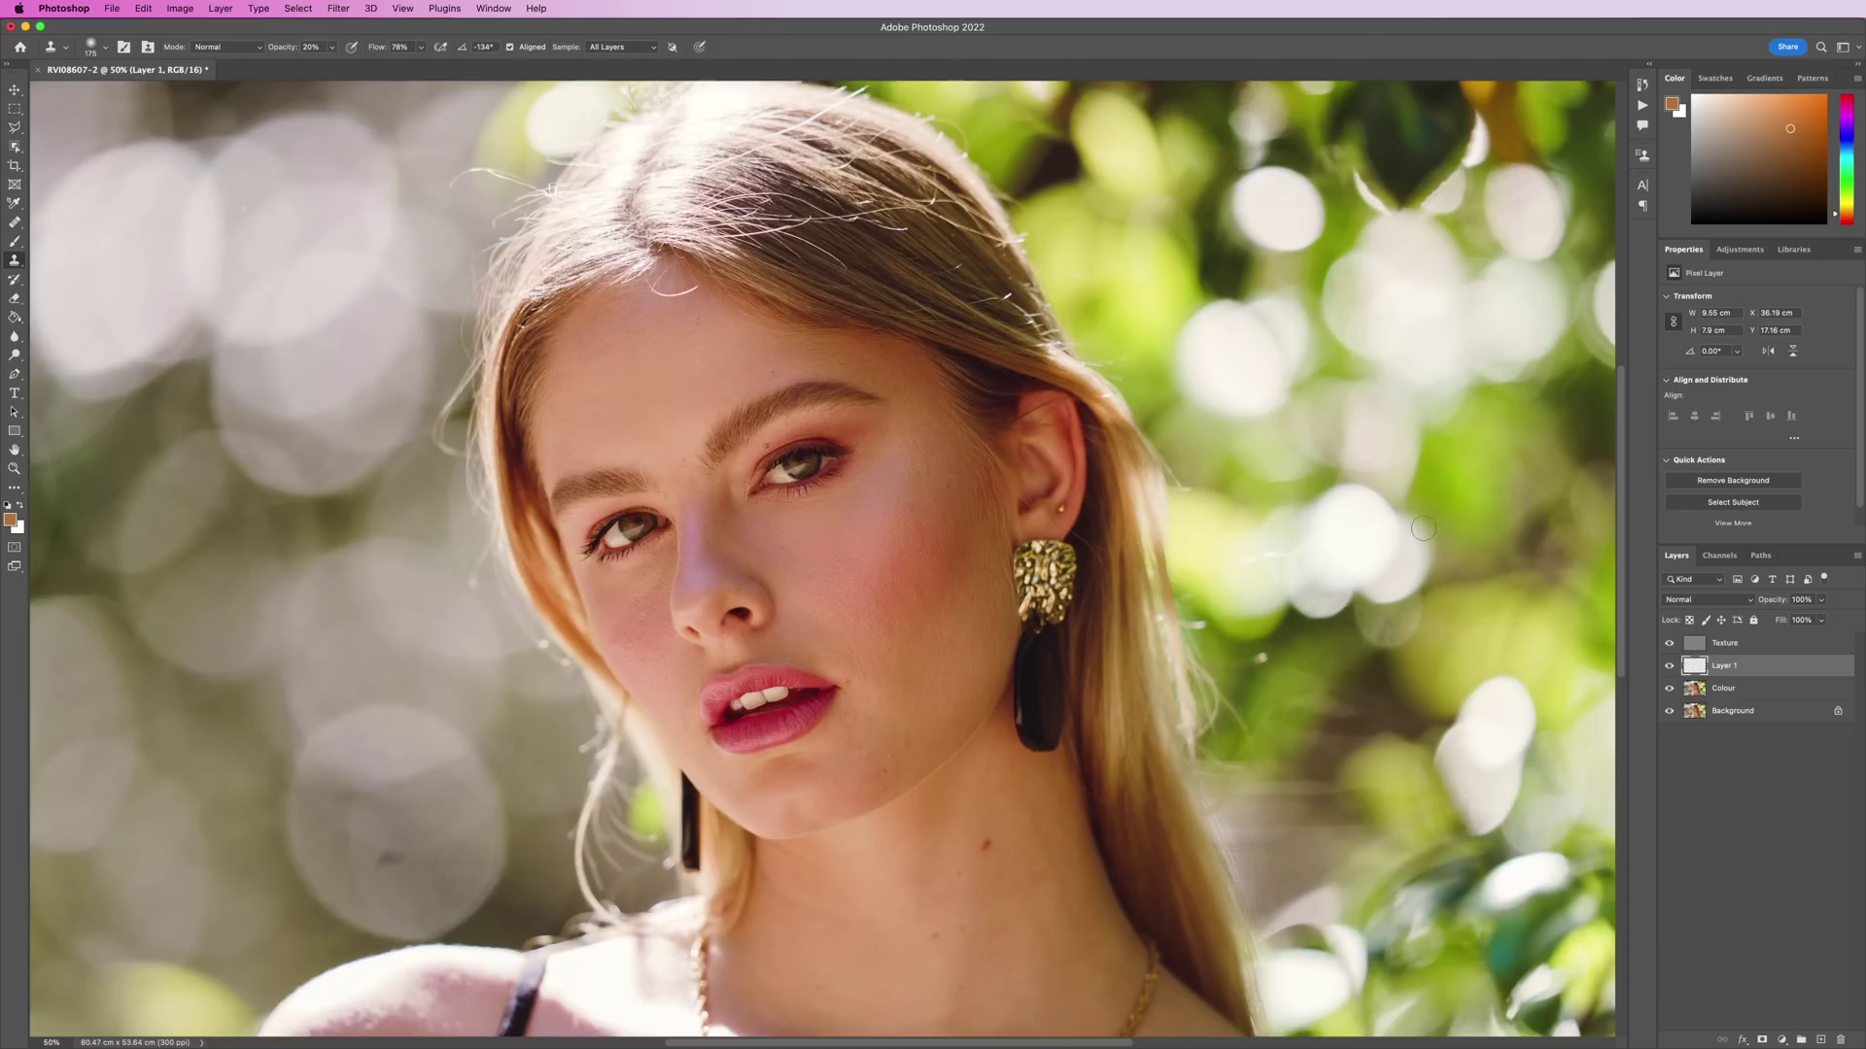
click(1670, 667)
click(1670, 666)
click(1671, 669)
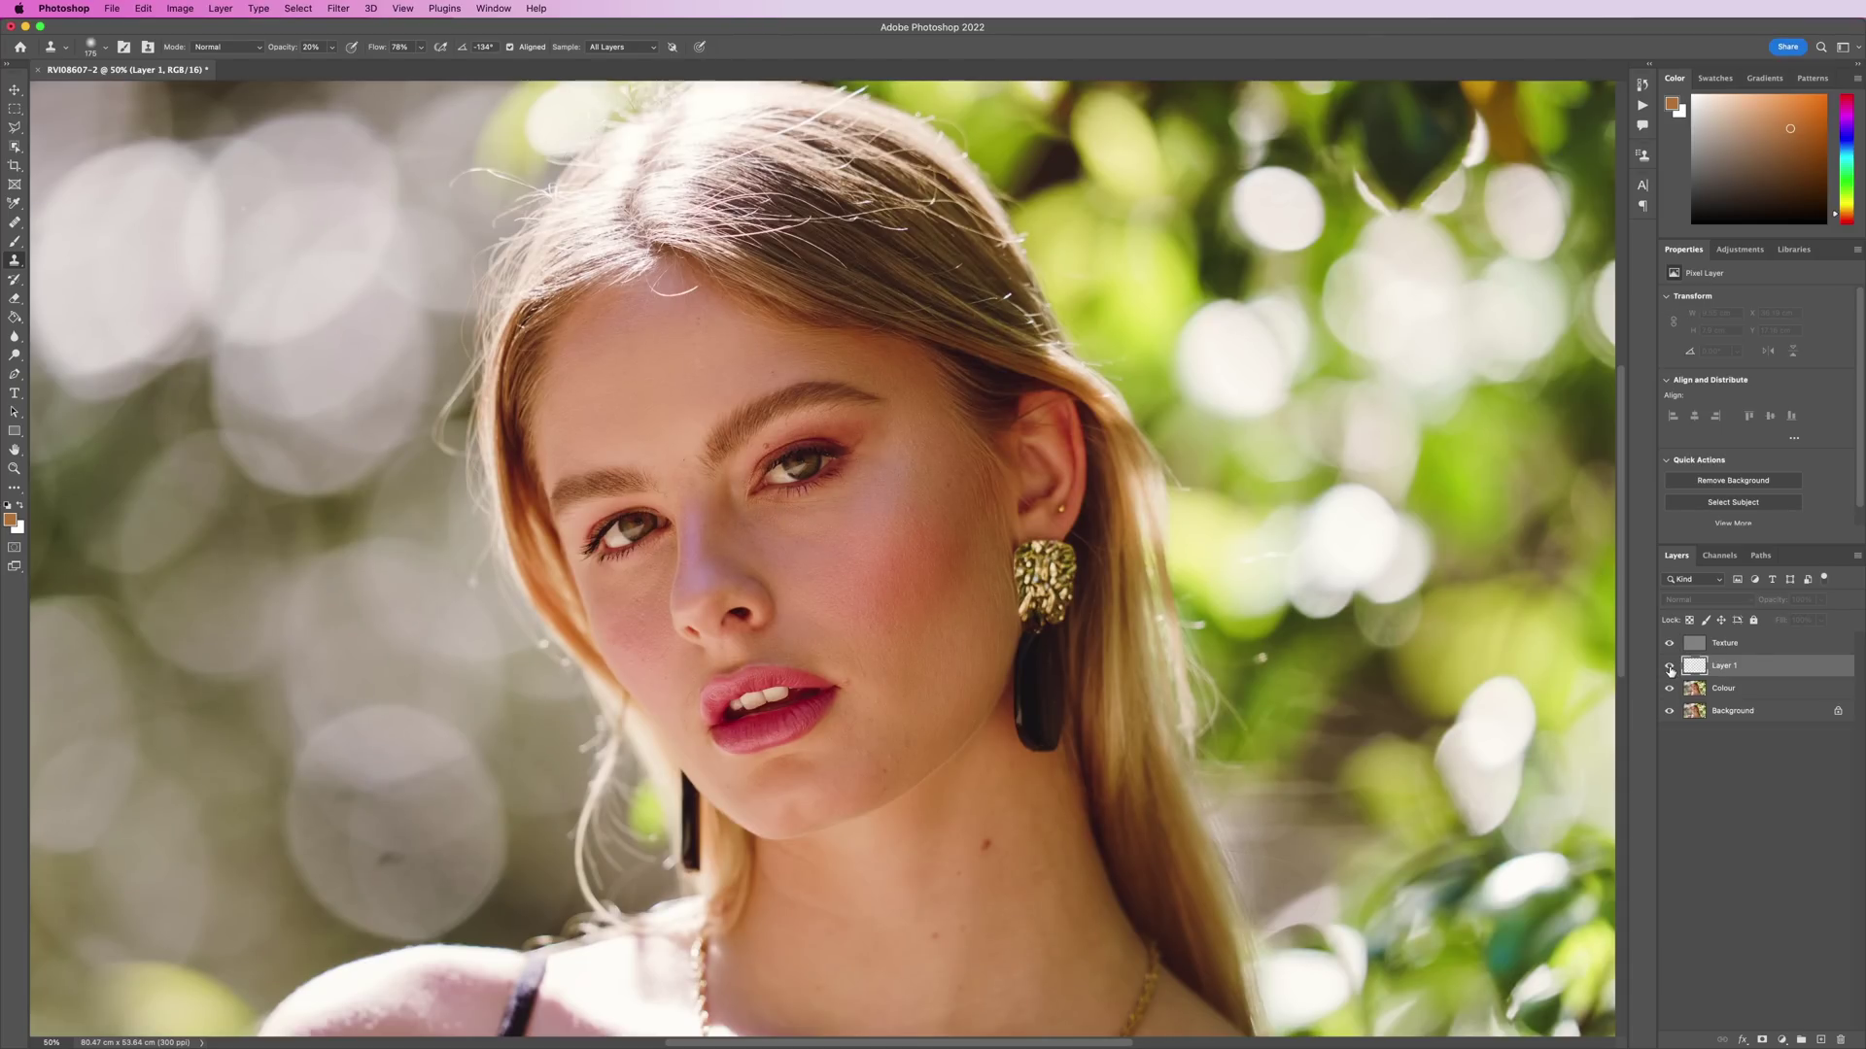
click(1669, 671)
key(super+minus)
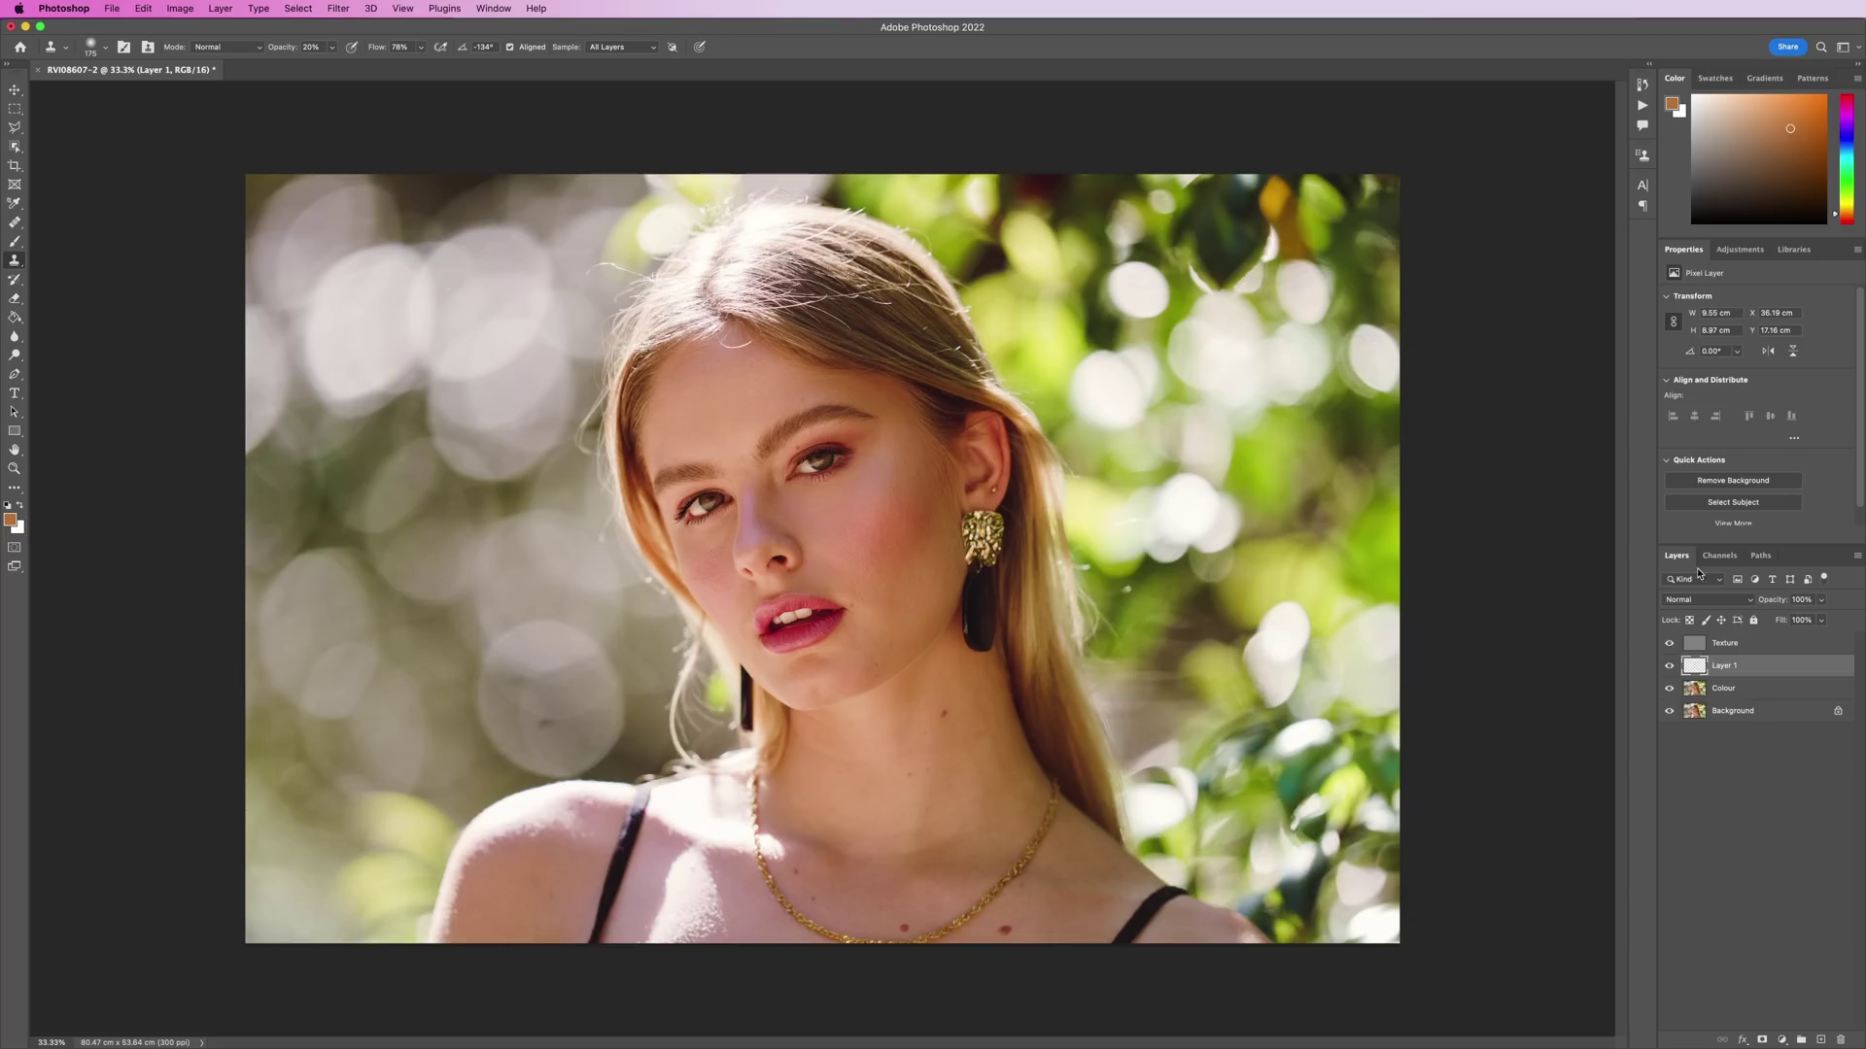
drag(1776, 603, 1758, 607)
Add a new empty layer above Layer 1 and blend the tones along the side of the nose bridge with the Clone Stamp.
scroll(812, 471, up, 2)
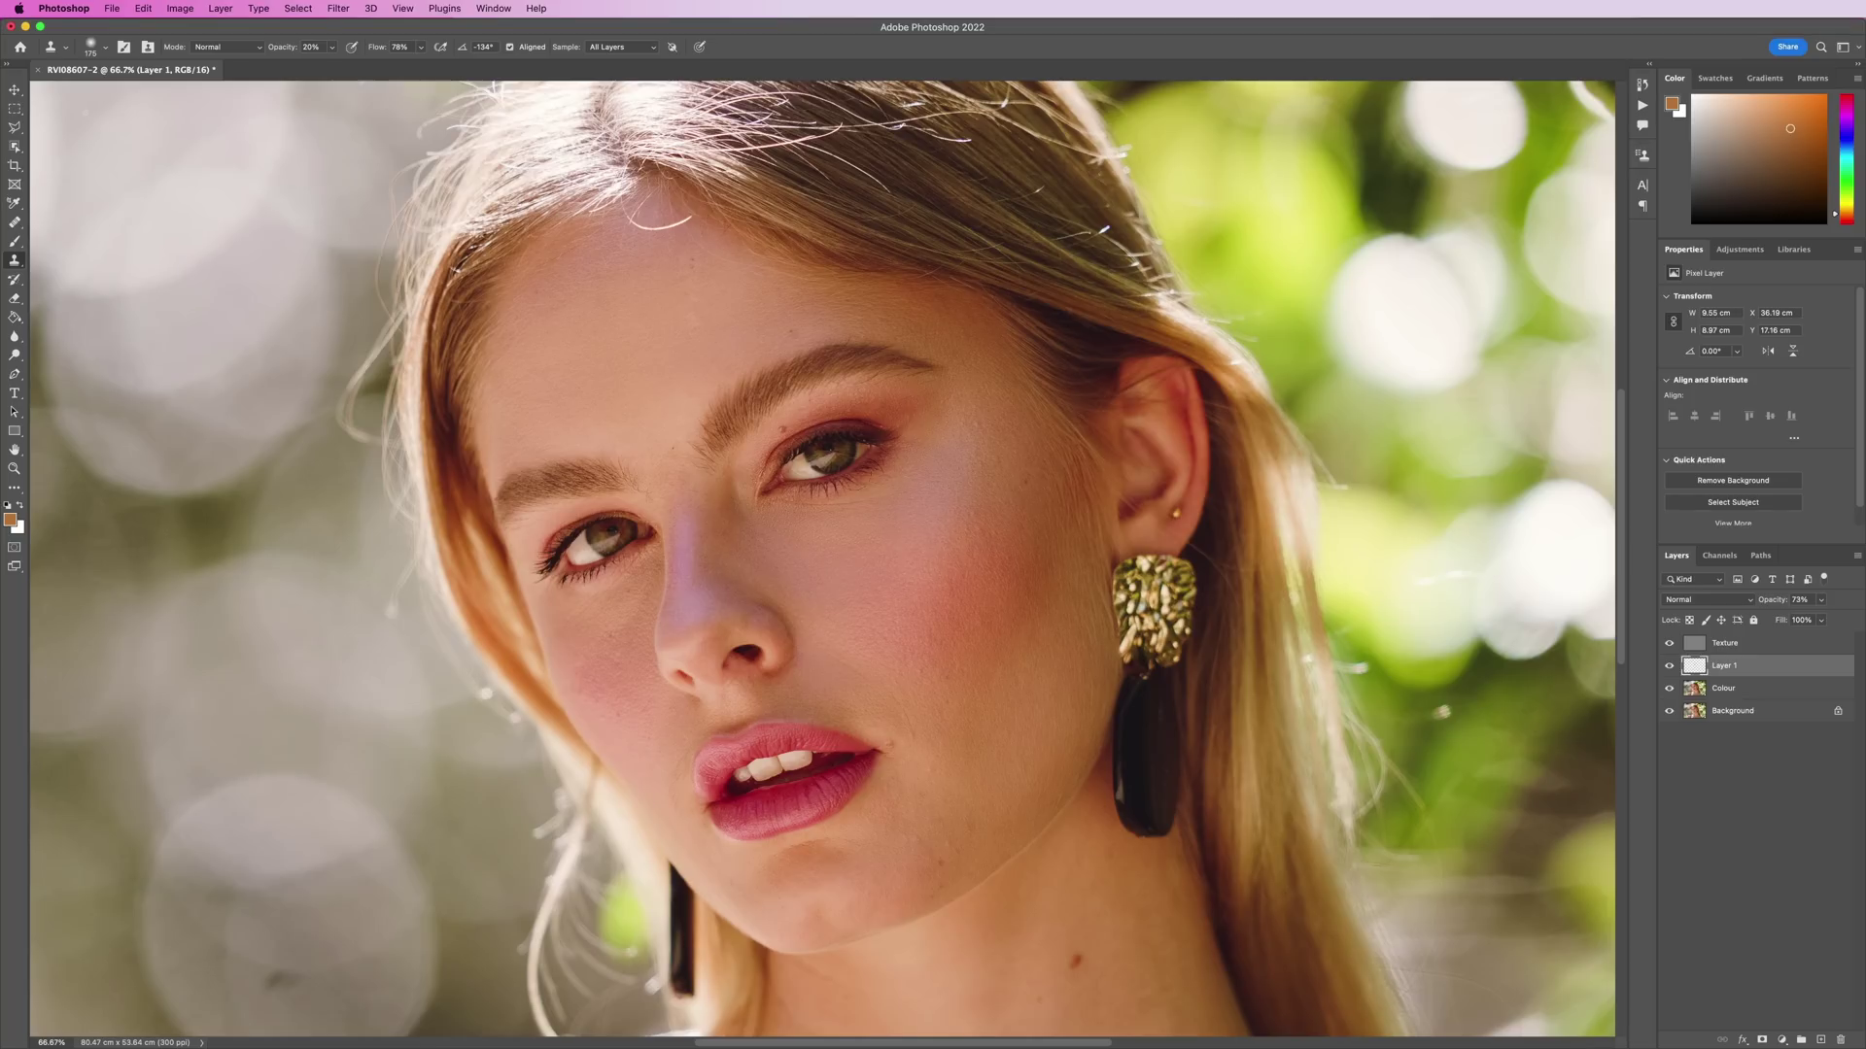
key(super+alt+shift+n)
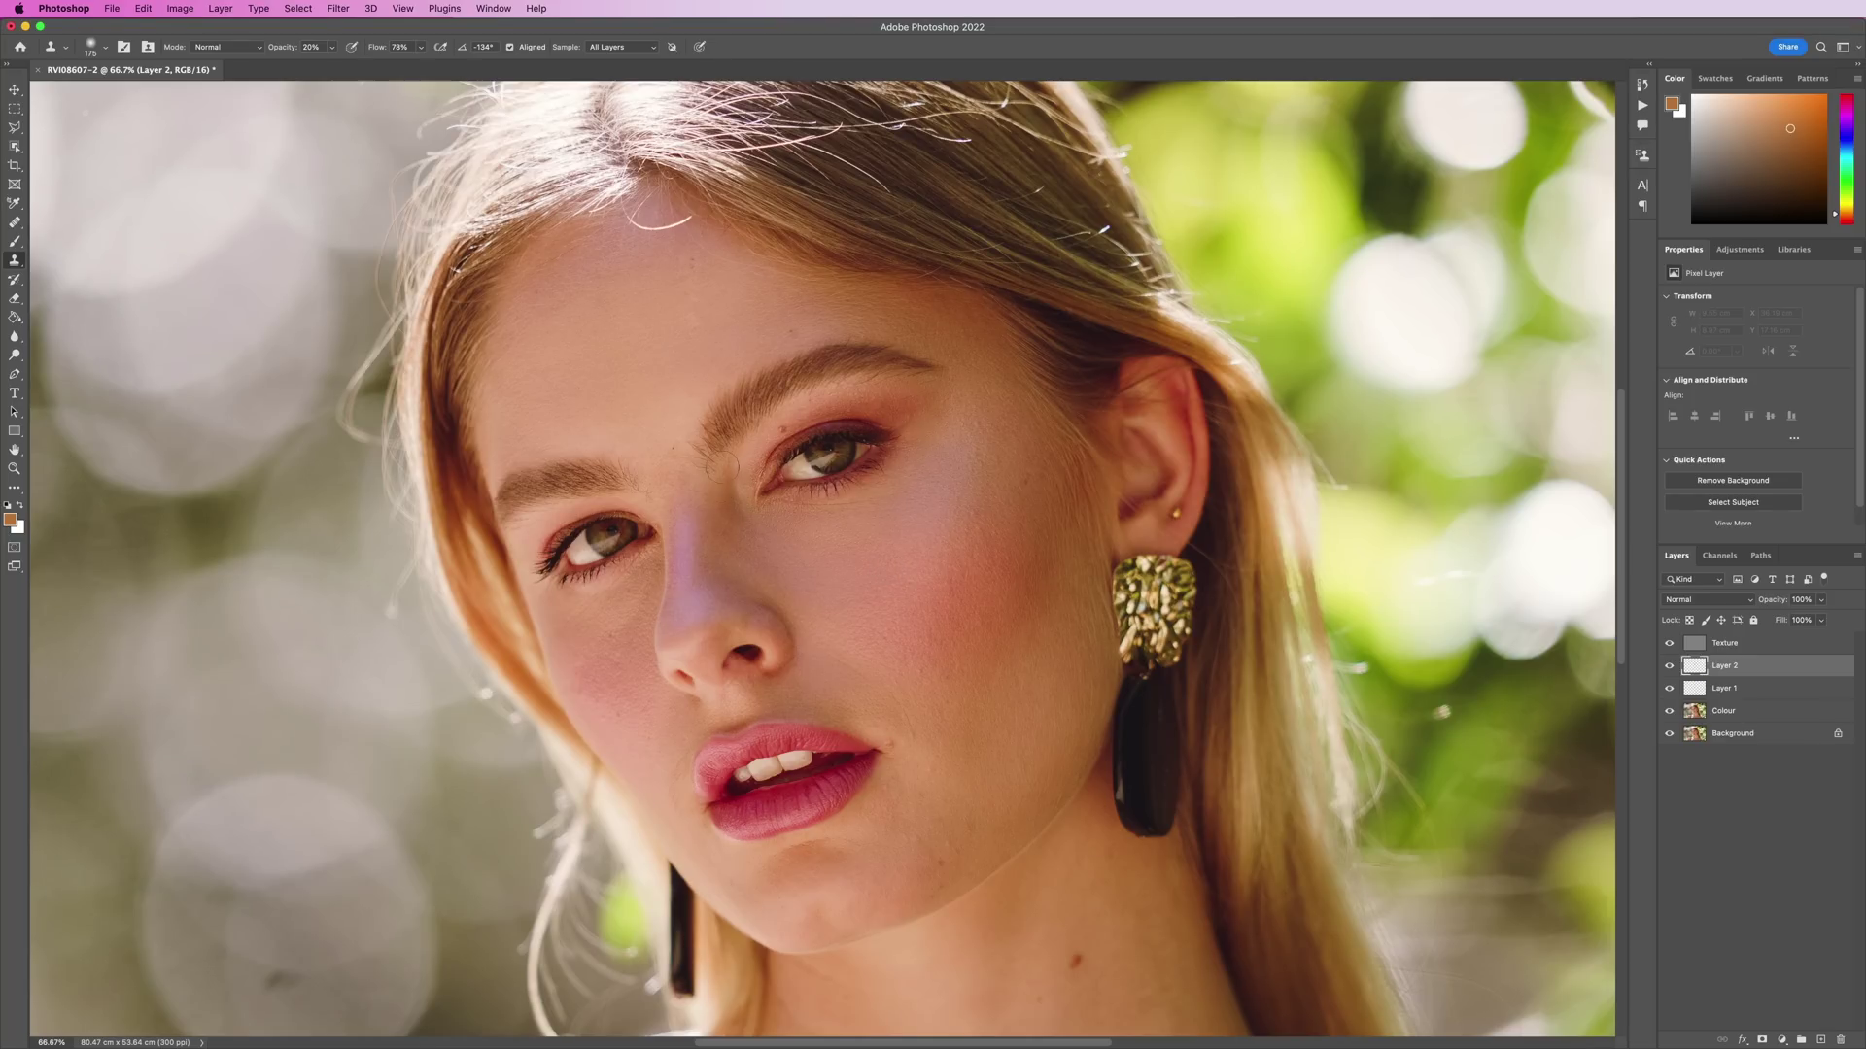
scroll(744, 507, up, 1)
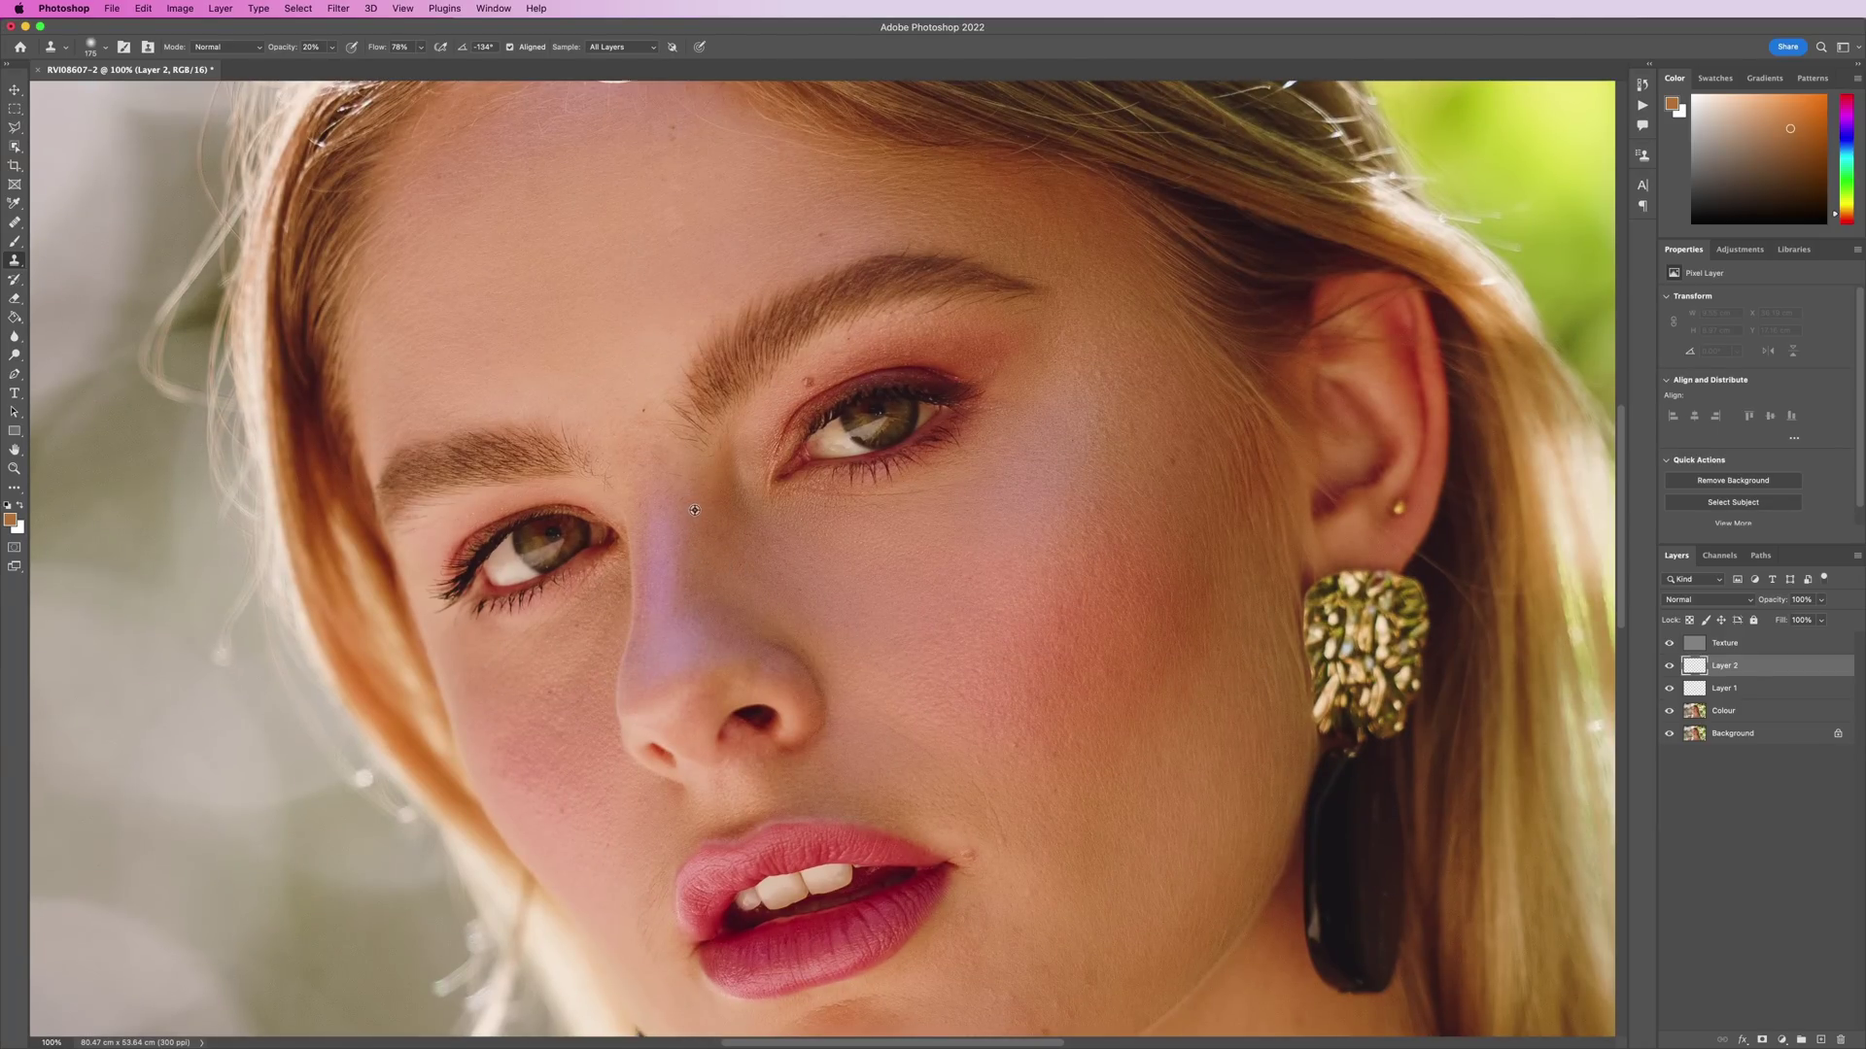
mouse_move(694, 511)
mouse_down()
mouse_move(743, 430)
mouse_move(746, 473)
mouse_move(670, 583)
mouse_up()
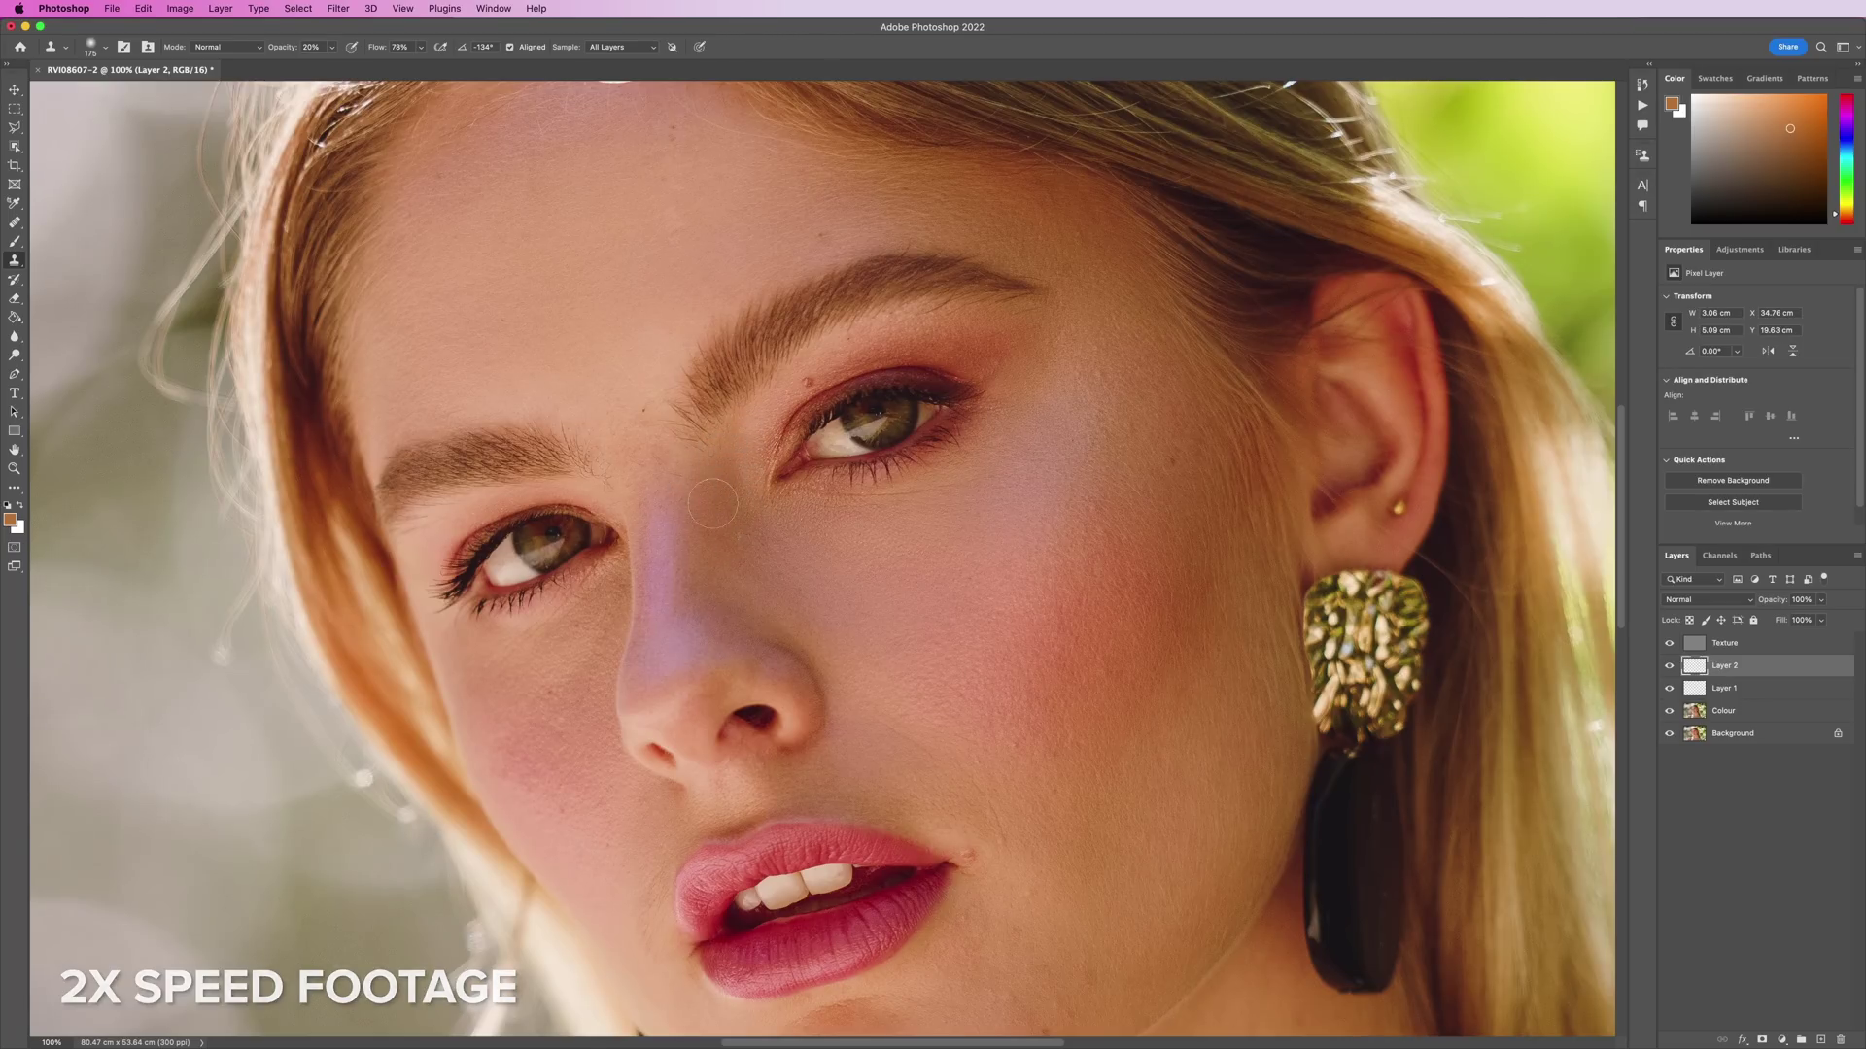
Reduce Layer 2's opacity to 43% and compare the face with and without the layer.
key(super+minus)
key(super+minus)
drag(1776, 601, 1745, 610)
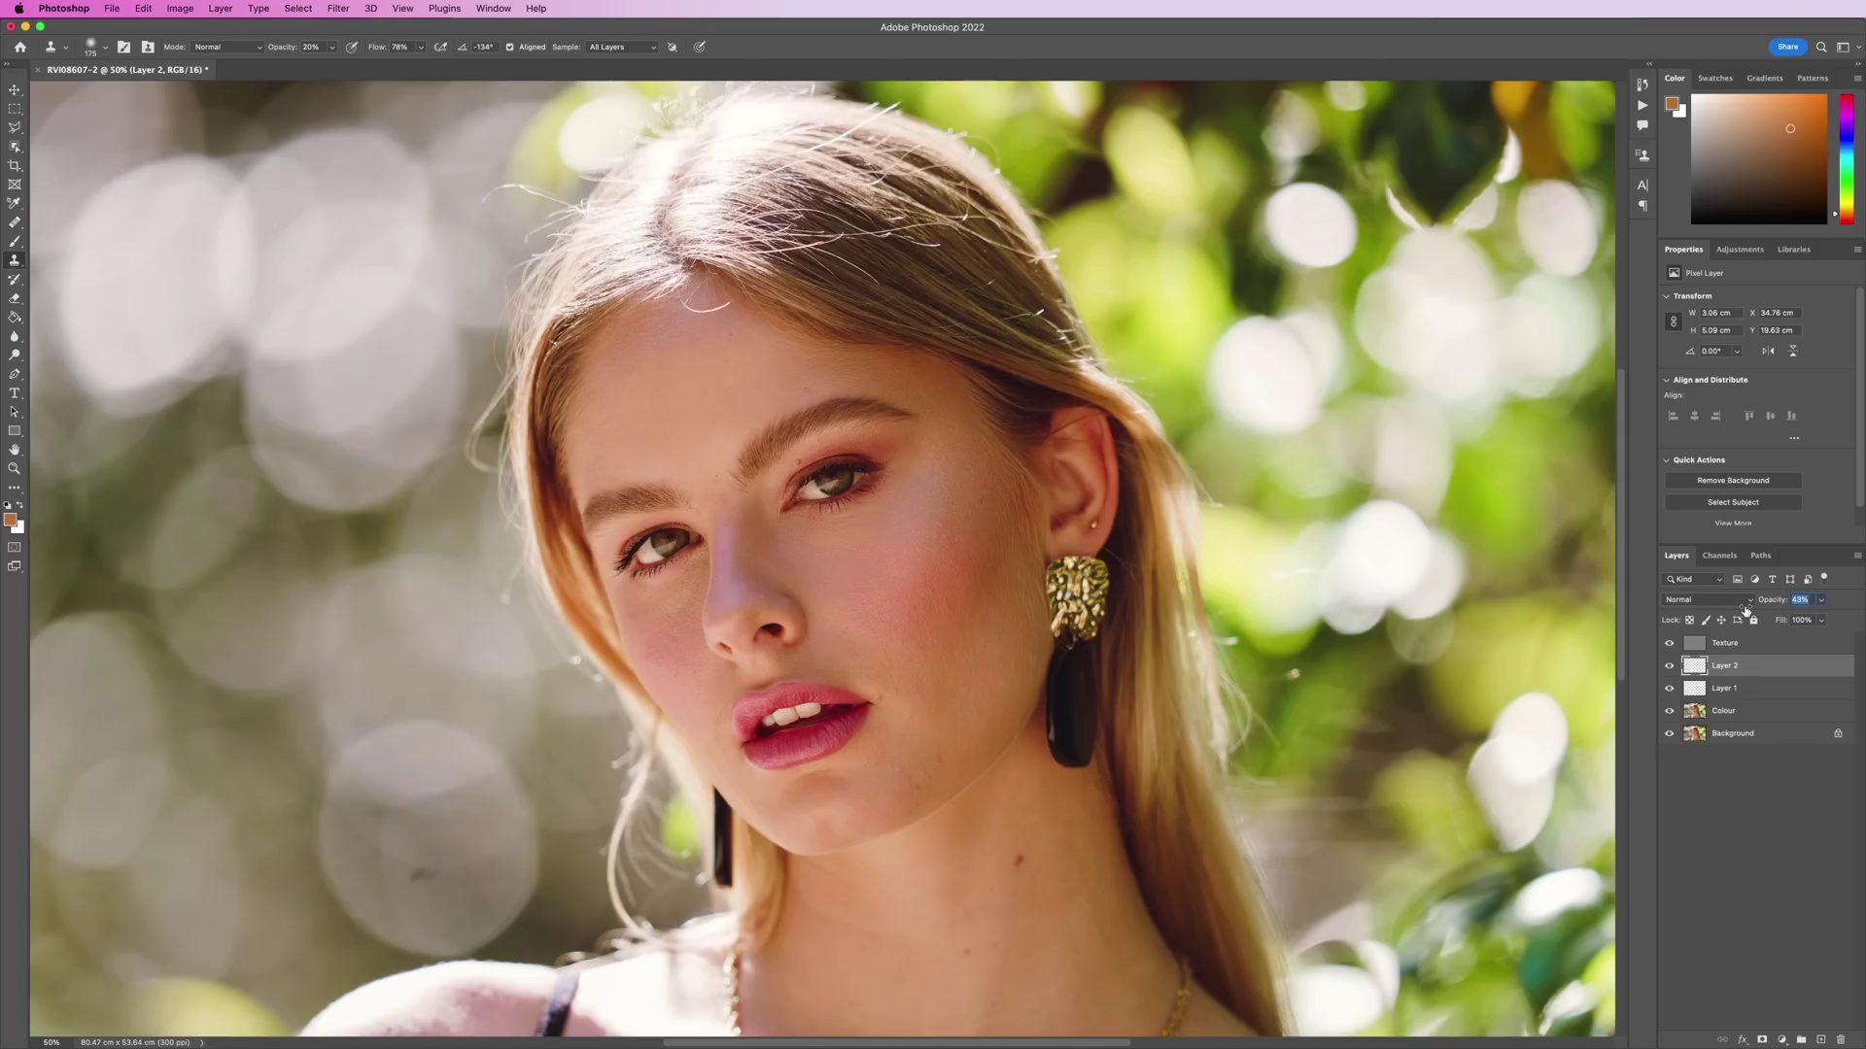
click(1670, 666)
click(1670, 667)
click(1670, 667)
click(1670, 667)
Add a new empty layer above Layer 2 and even out the skin beside the outer eye with an enlarged Clone Stamp brush.
key(bracketright)
key(super+shift+alt+n)
scroll(907, 700, up, 1)
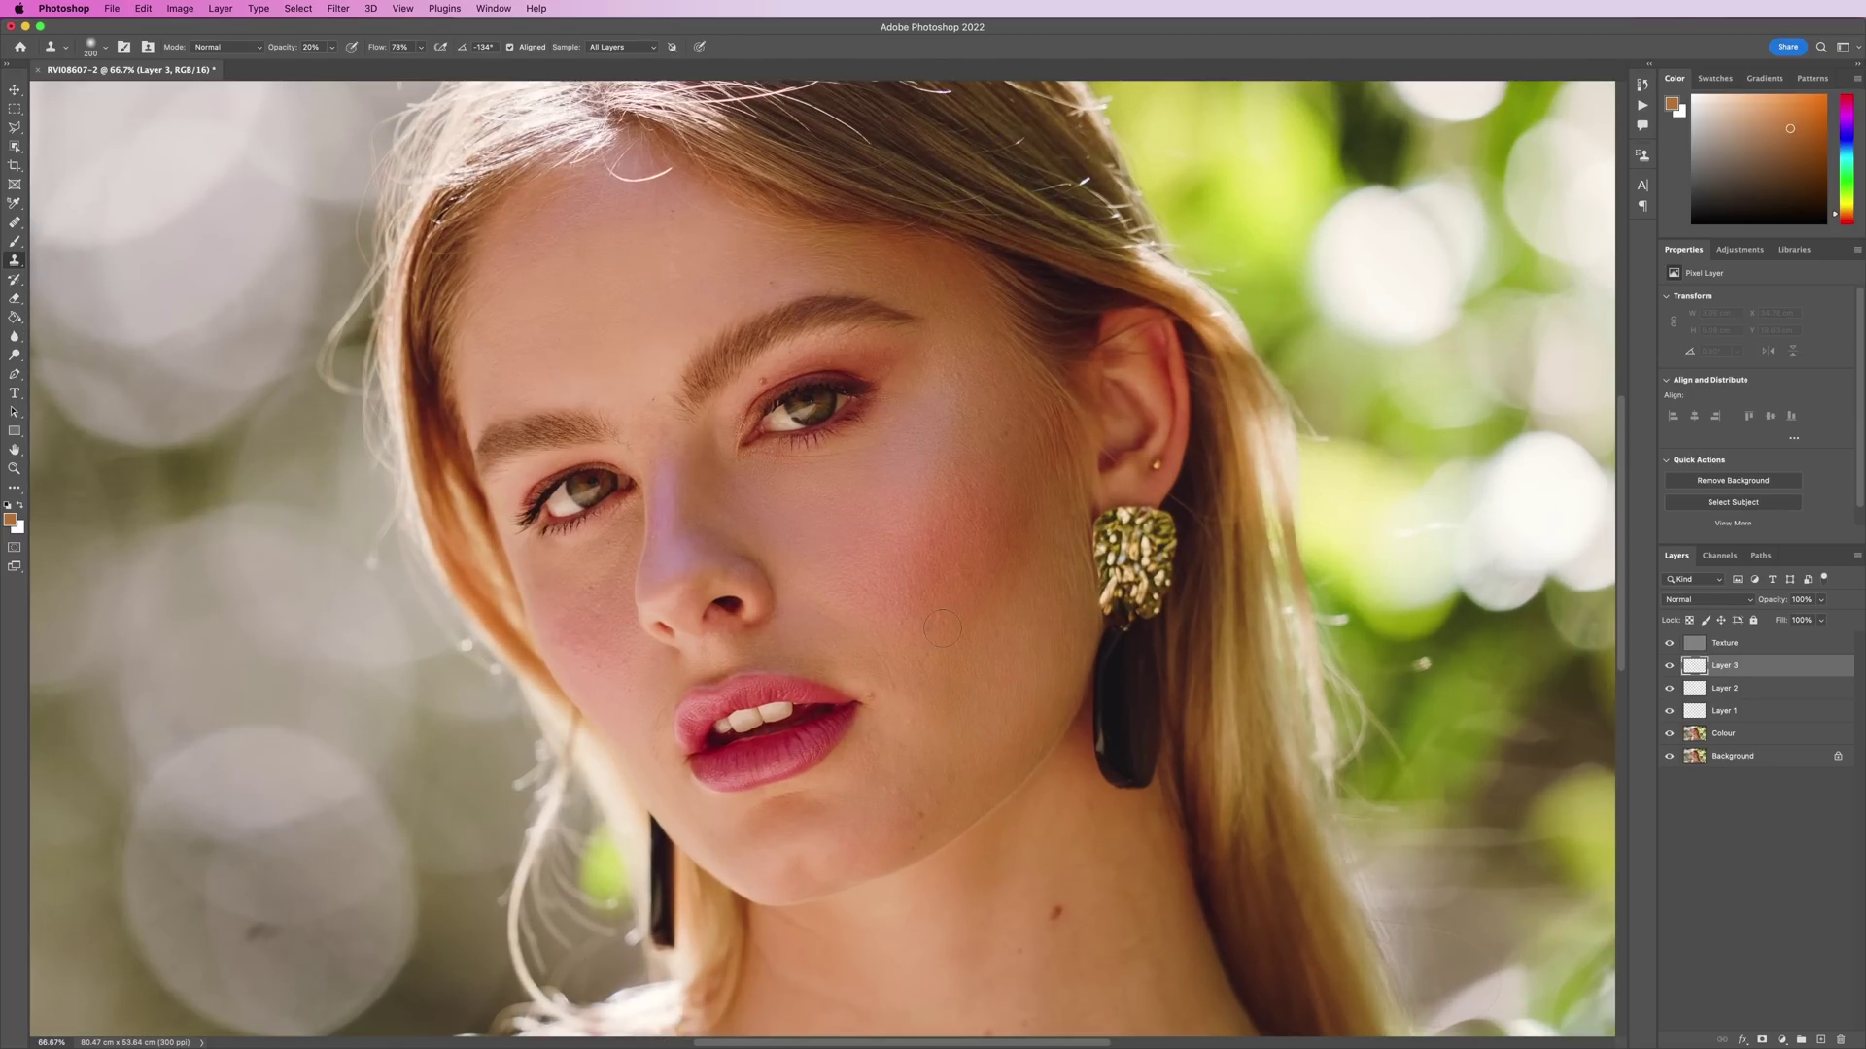
alt+click(935, 425)
click(943, 383)
alt+click(1015, 520)
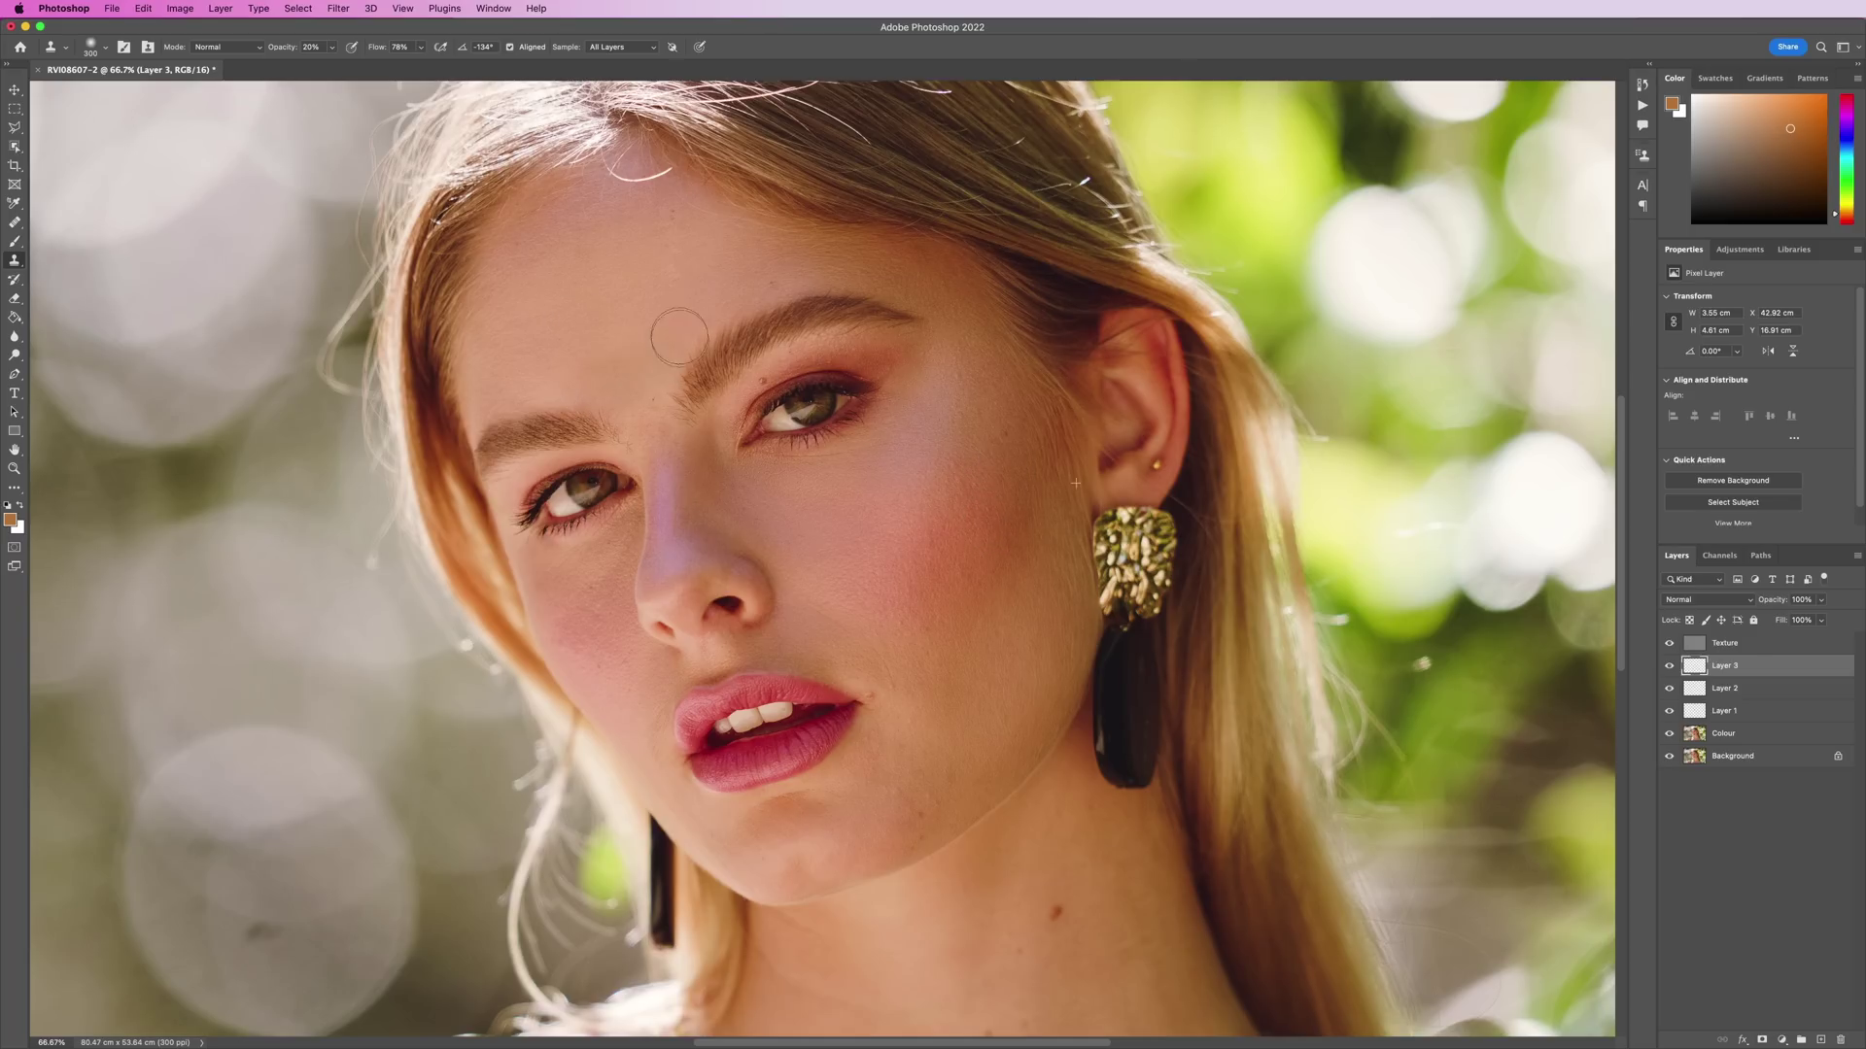
Try to even out the lower forehead above the eyebrows on Layer 3 with the Clone Stamp, and undo the strokes.
drag(616, 369, 661, 345)
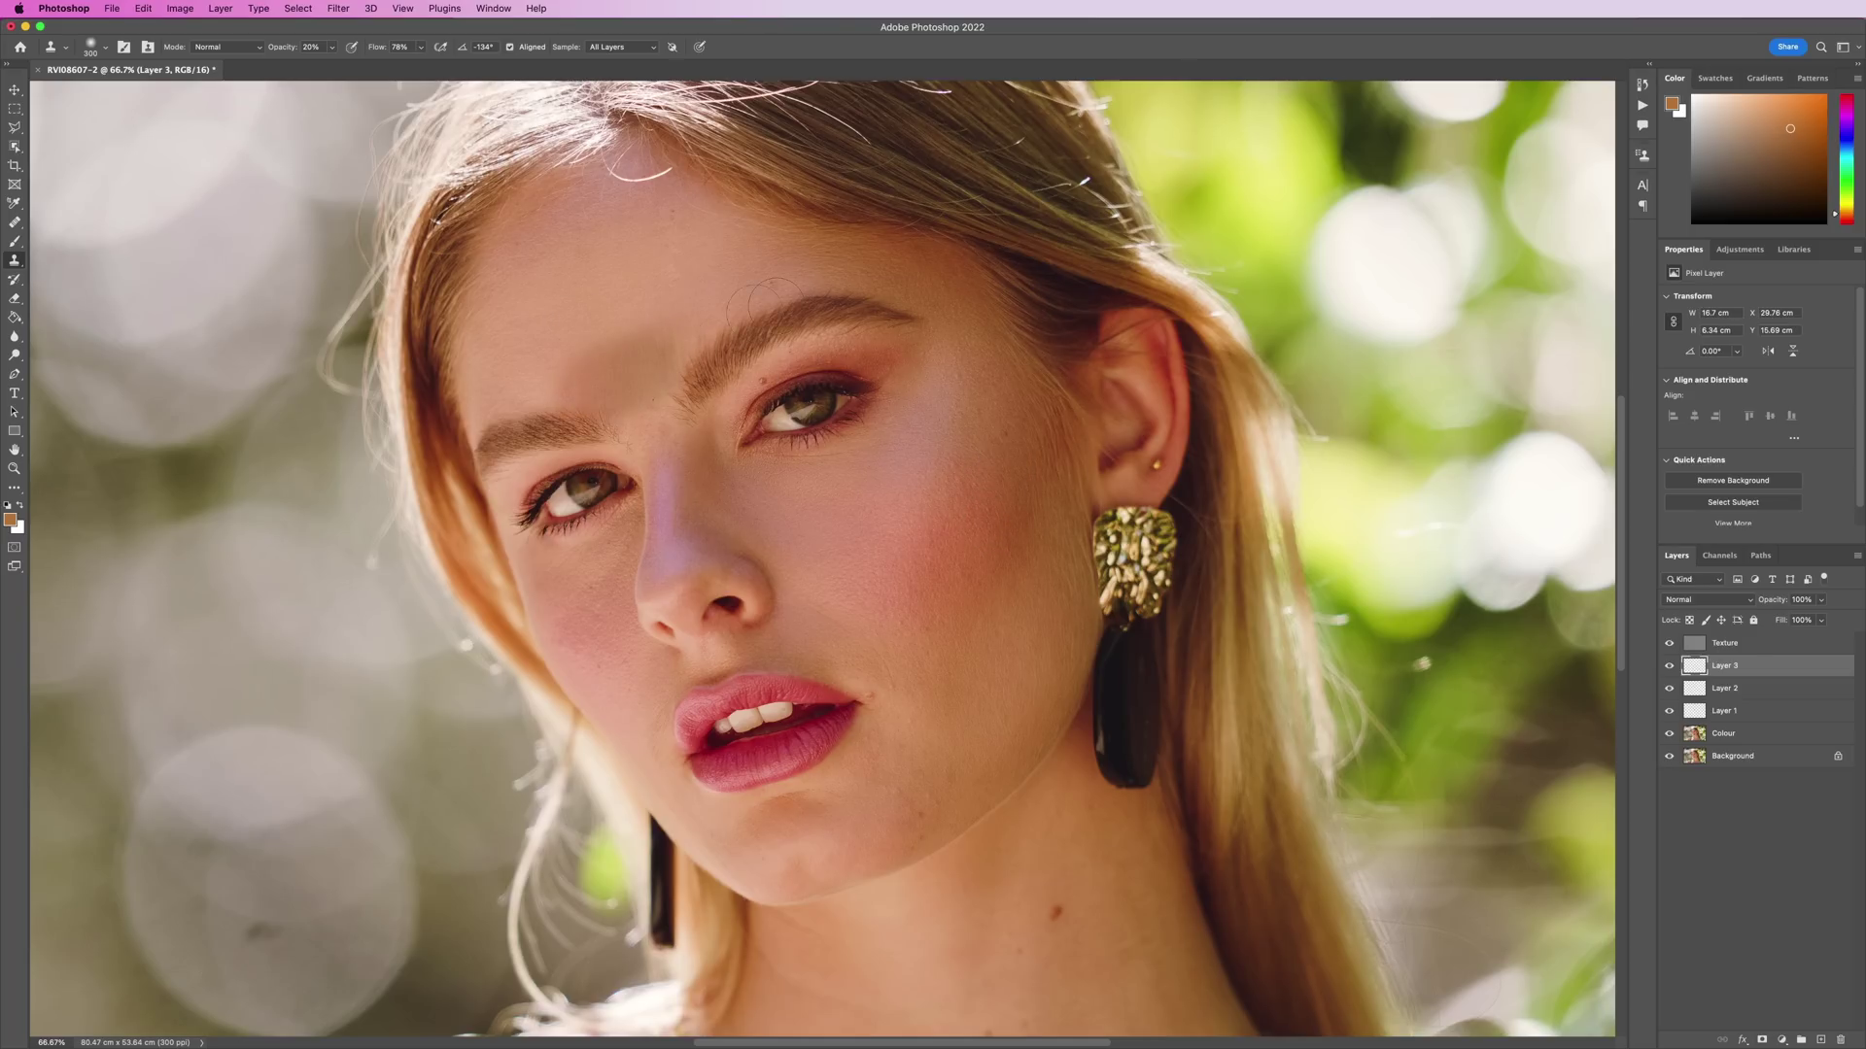
key(super+z)
key(super+z)
key(super+z)
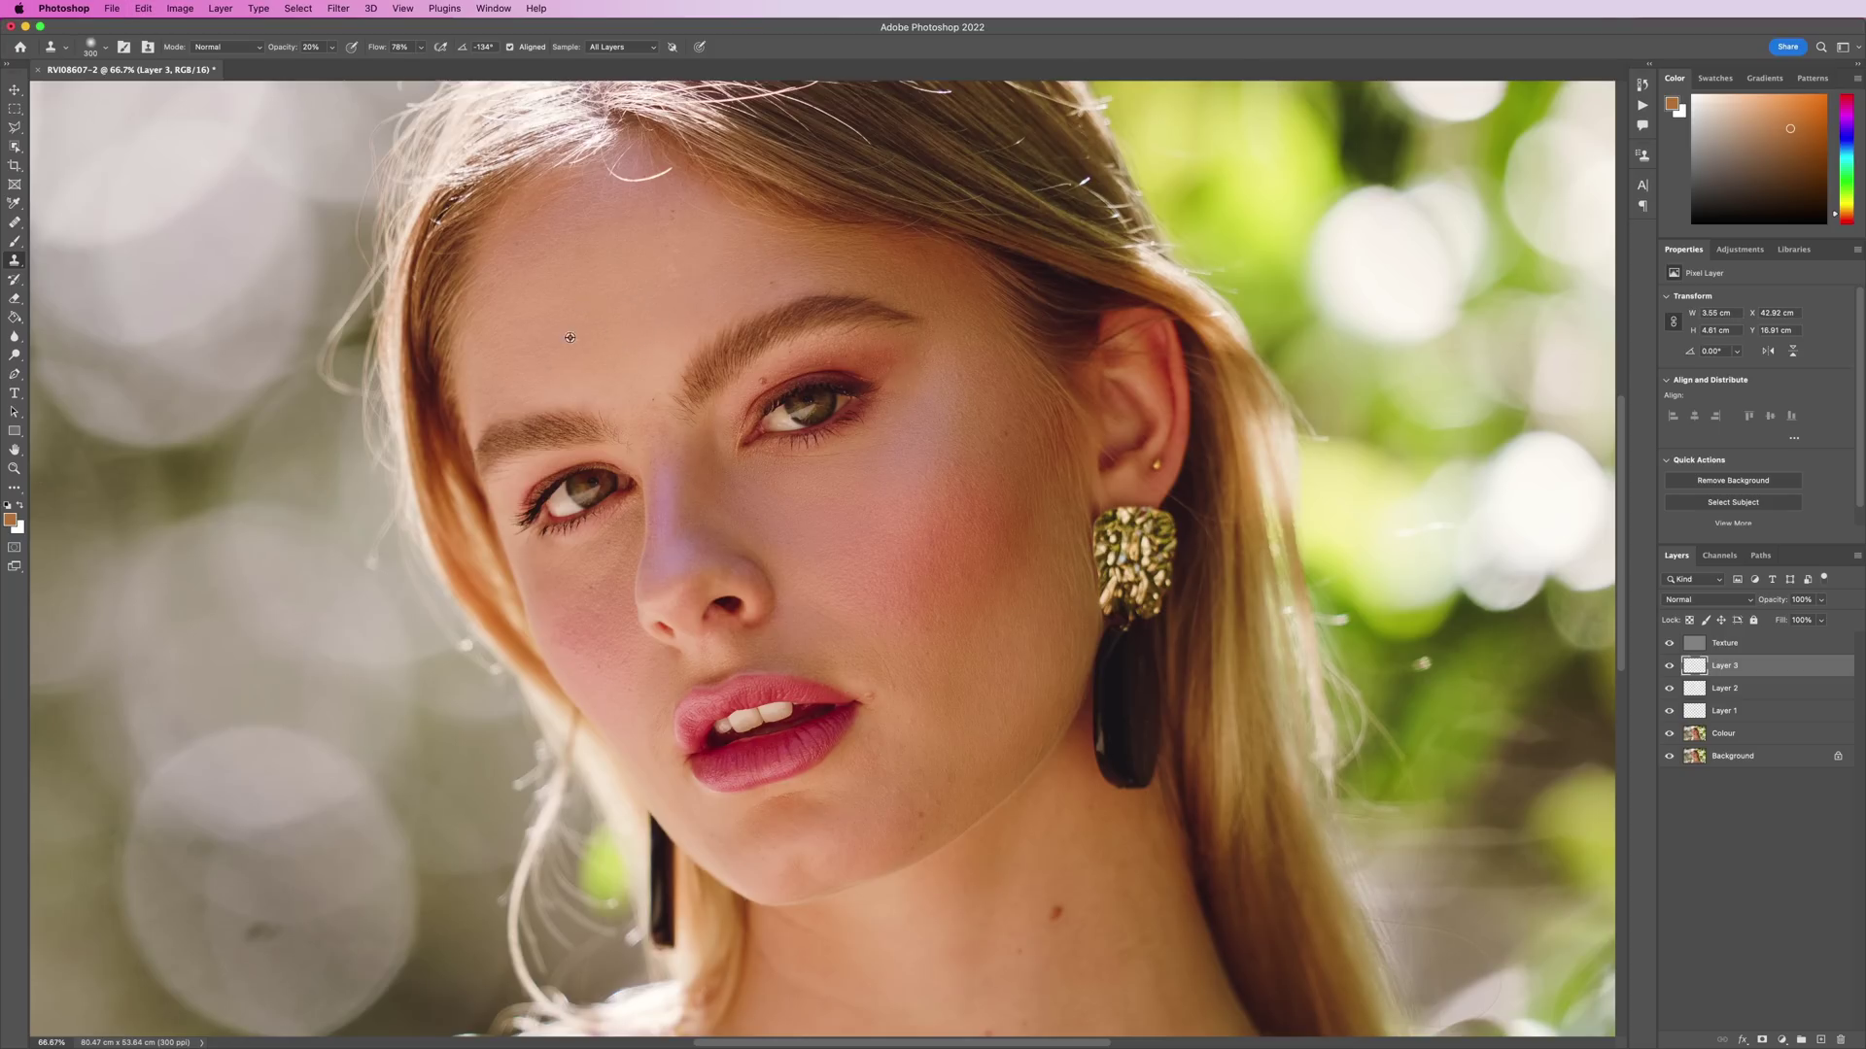
Even out the forehead tones from above the eyebrow up to the hairline with the Clone Stamp, sampling clean forehead skin.
alt+click(540, 345)
mouse_move(531, 384)
mouse_down()
mouse_move(667, 334)
mouse_move(596, 404)
mouse_move(639, 394)
mouse_move(656, 437)
mouse_move(629, 385)
mouse_move(633, 155)
mouse_up()
alt+click(534, 348)
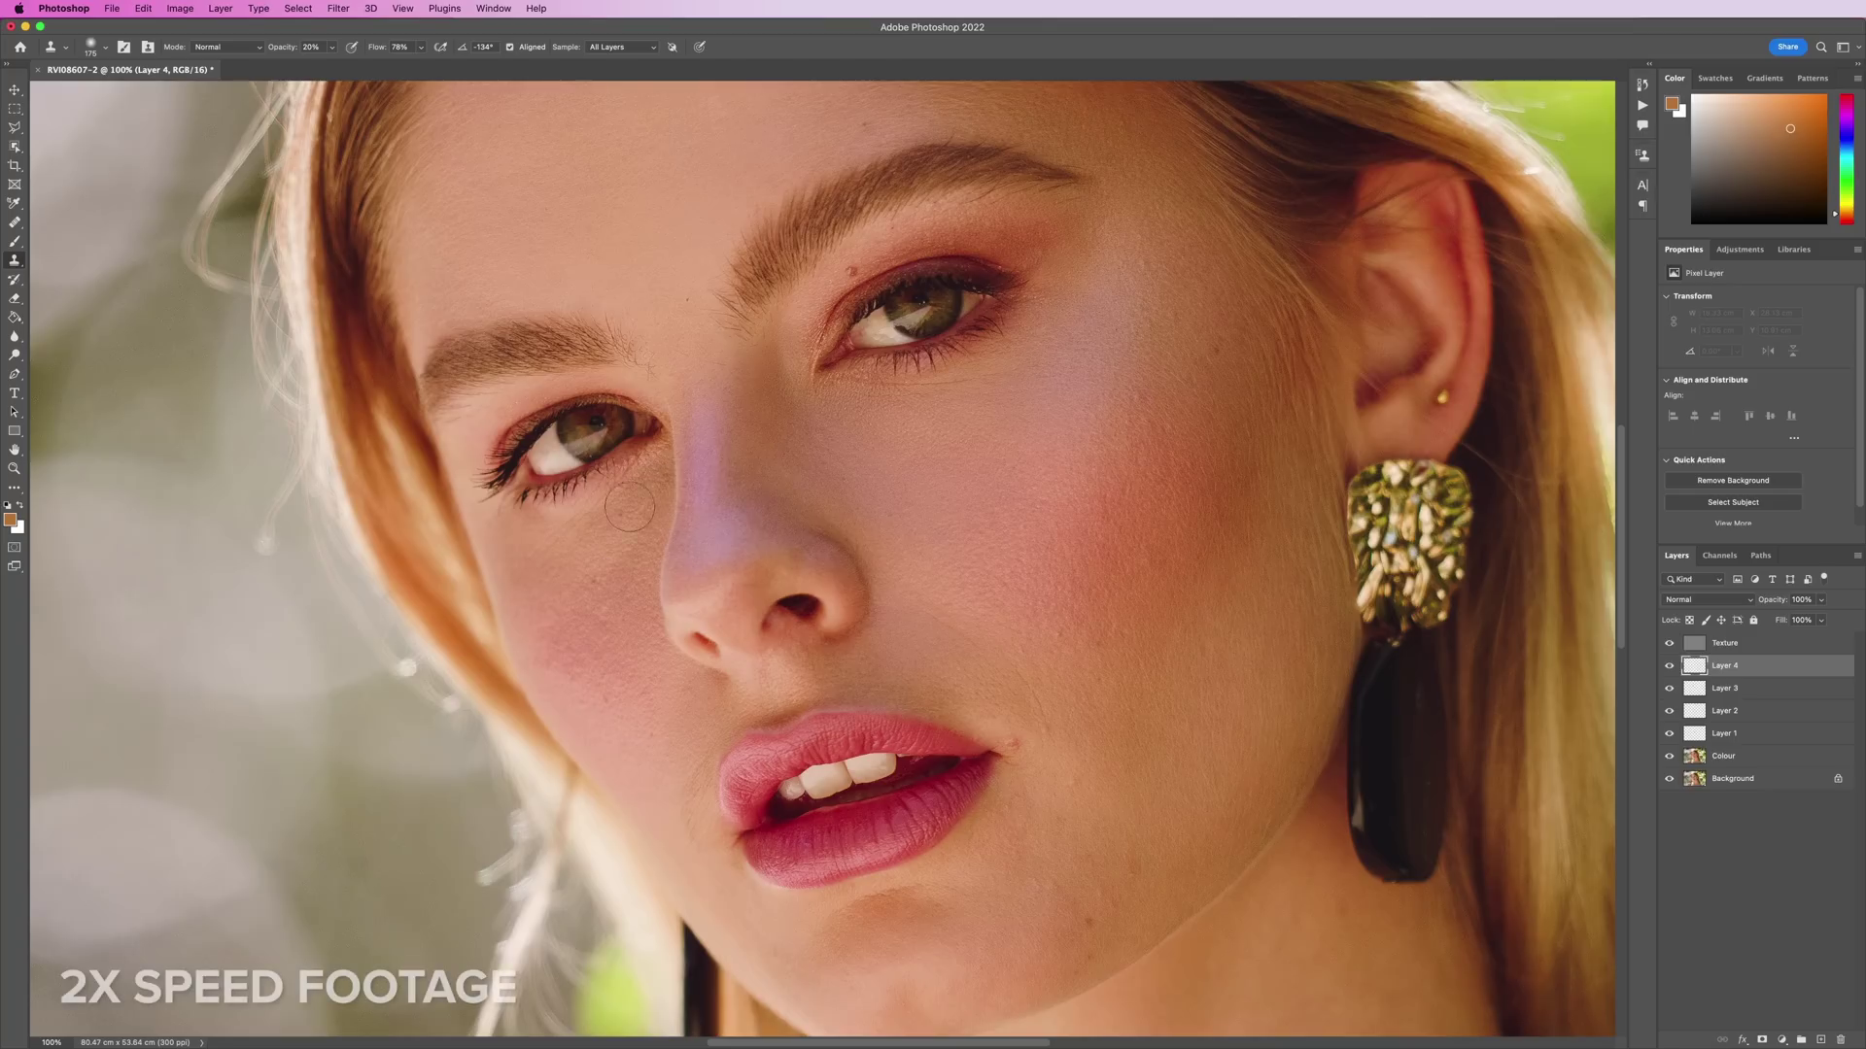
Smooth the tones under the other eye and down the cheek beside the nose on Layer 4 with the Clone Stamp.
key(super+equal)
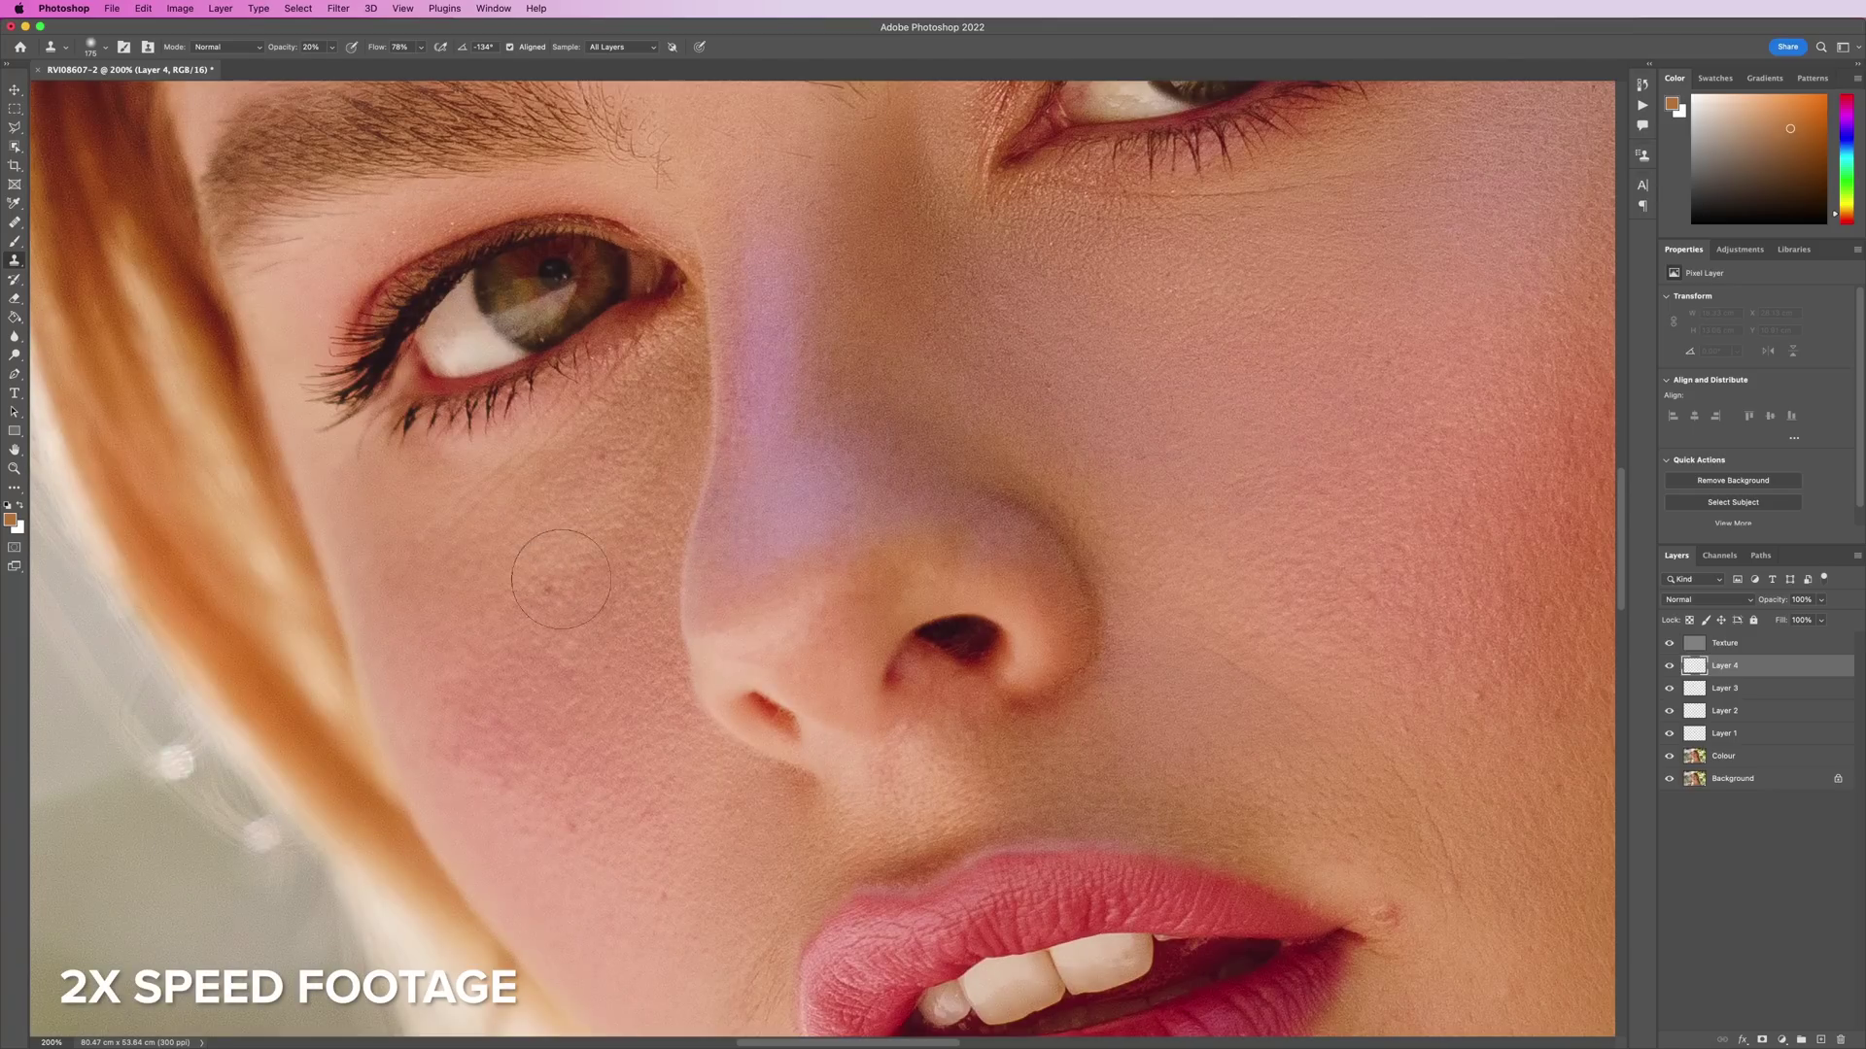
mouse_move(554, 559)
mouse_down()
mouse_move(474, 737)
mouse_move(510, 831)
mouse_move(579, 474)
mouse_move(622, 486)
mouse_move(535, 629)
mouse_up()
mouse_move(500, 481)
mouse_down()
mouse_move(408, 554)
mouse_move(642, 690)
mouse_up()
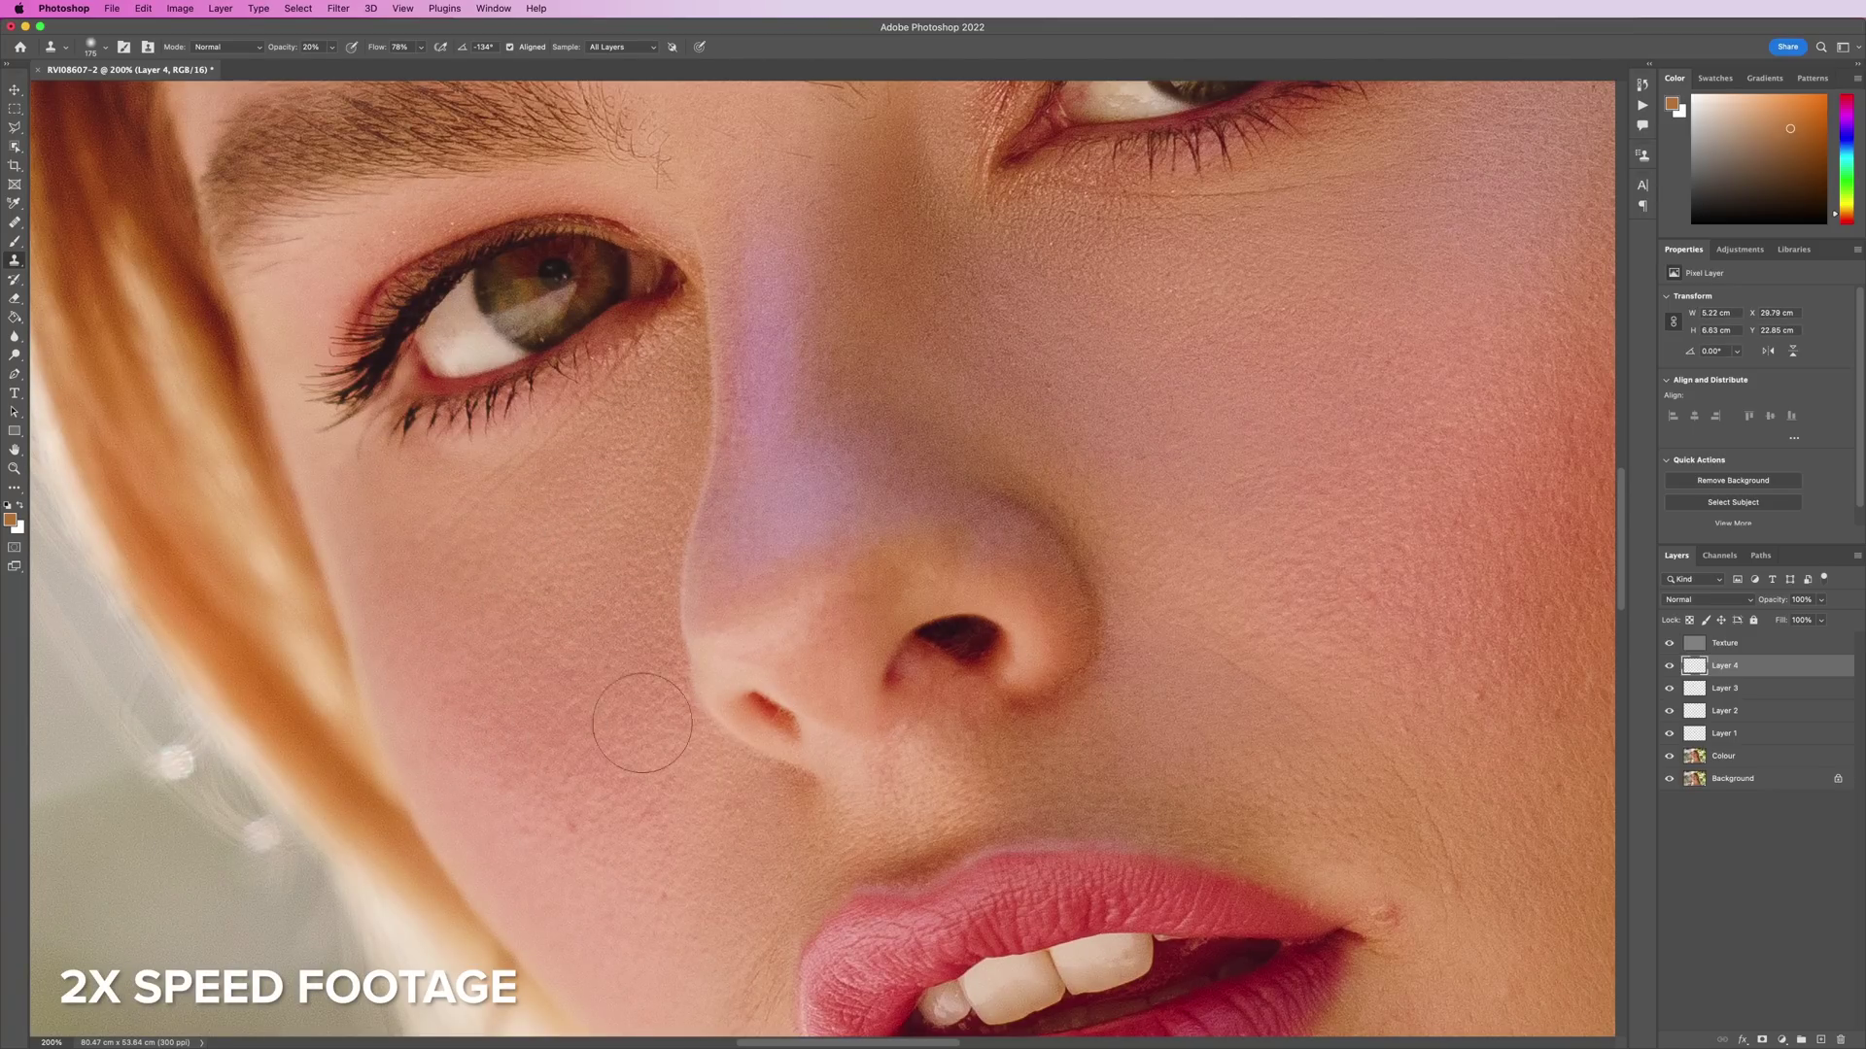
scroll(641, 690, down, 5)
drag(681, 620, 647, 456)
Reduce Layer 4's opacity to 78% while viewing the whole face.
key(super+minus)
key(super+minus)
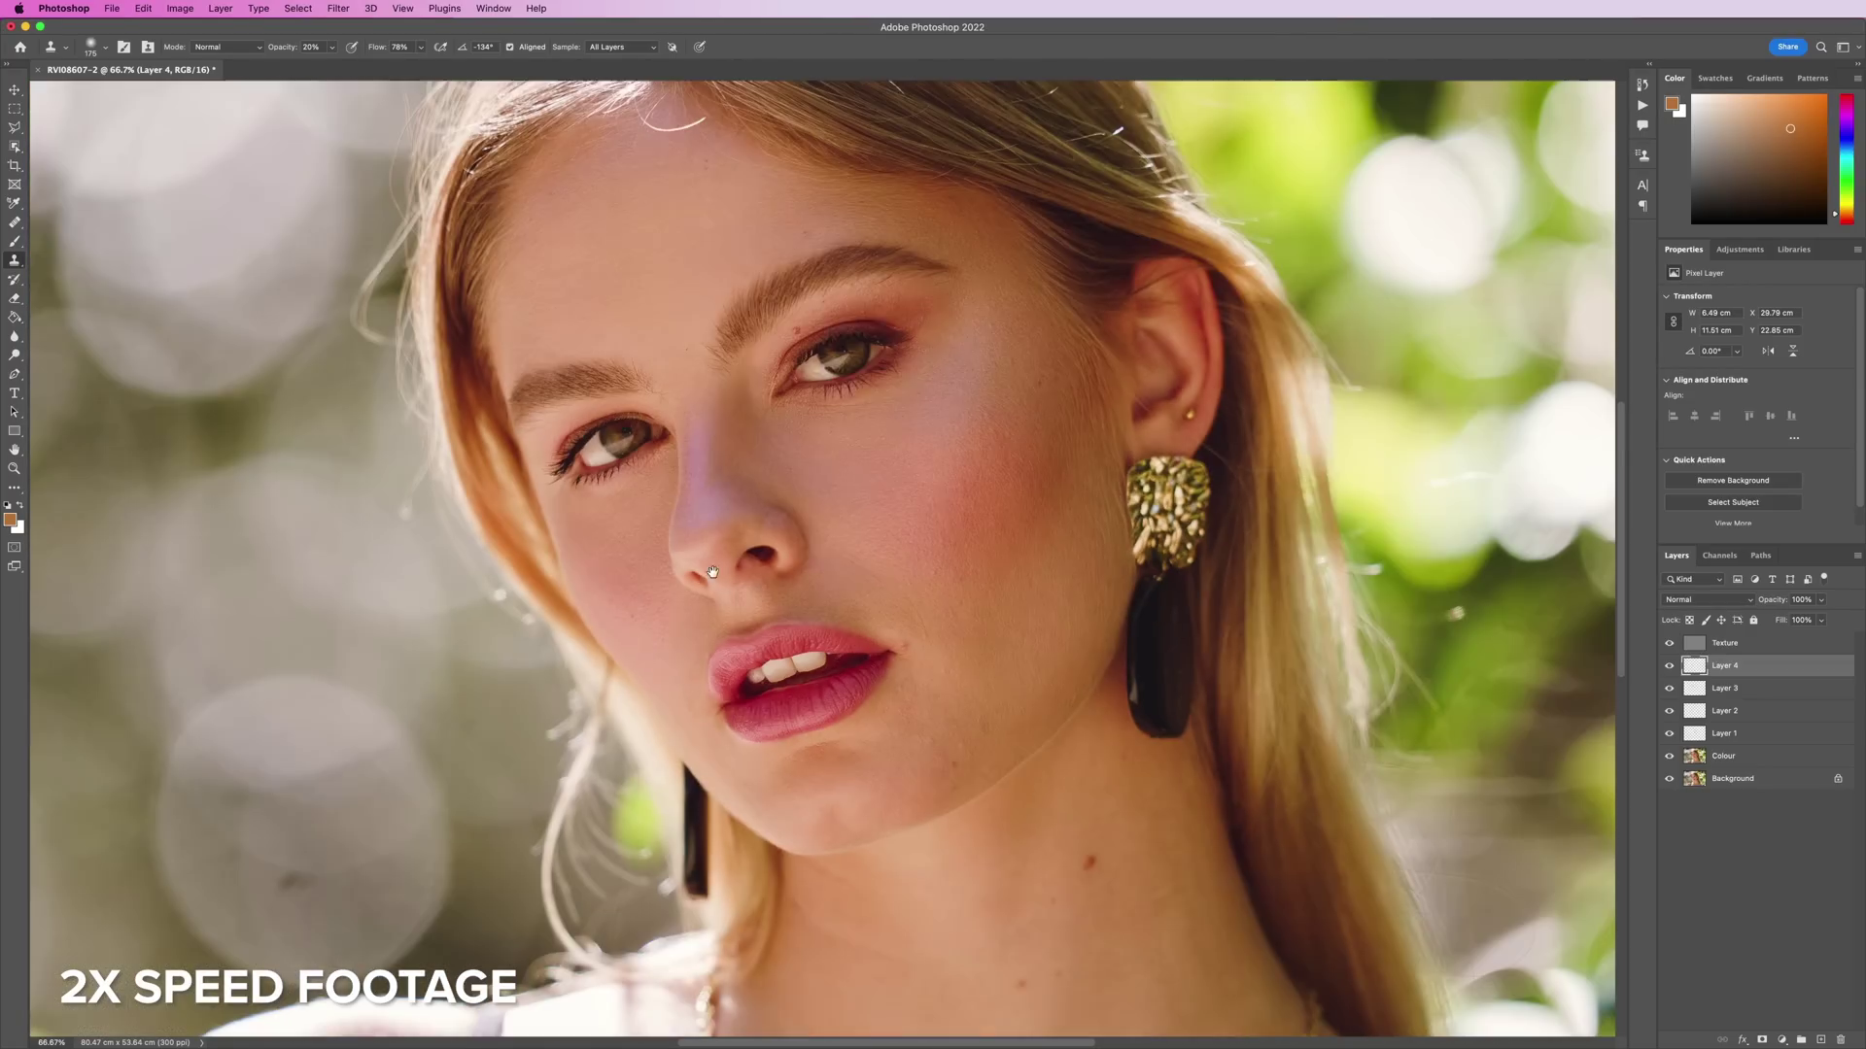
drag(1778, 600, 1770, 602)
Create a new layer directly above Layer 4.
key(shift+super+n)
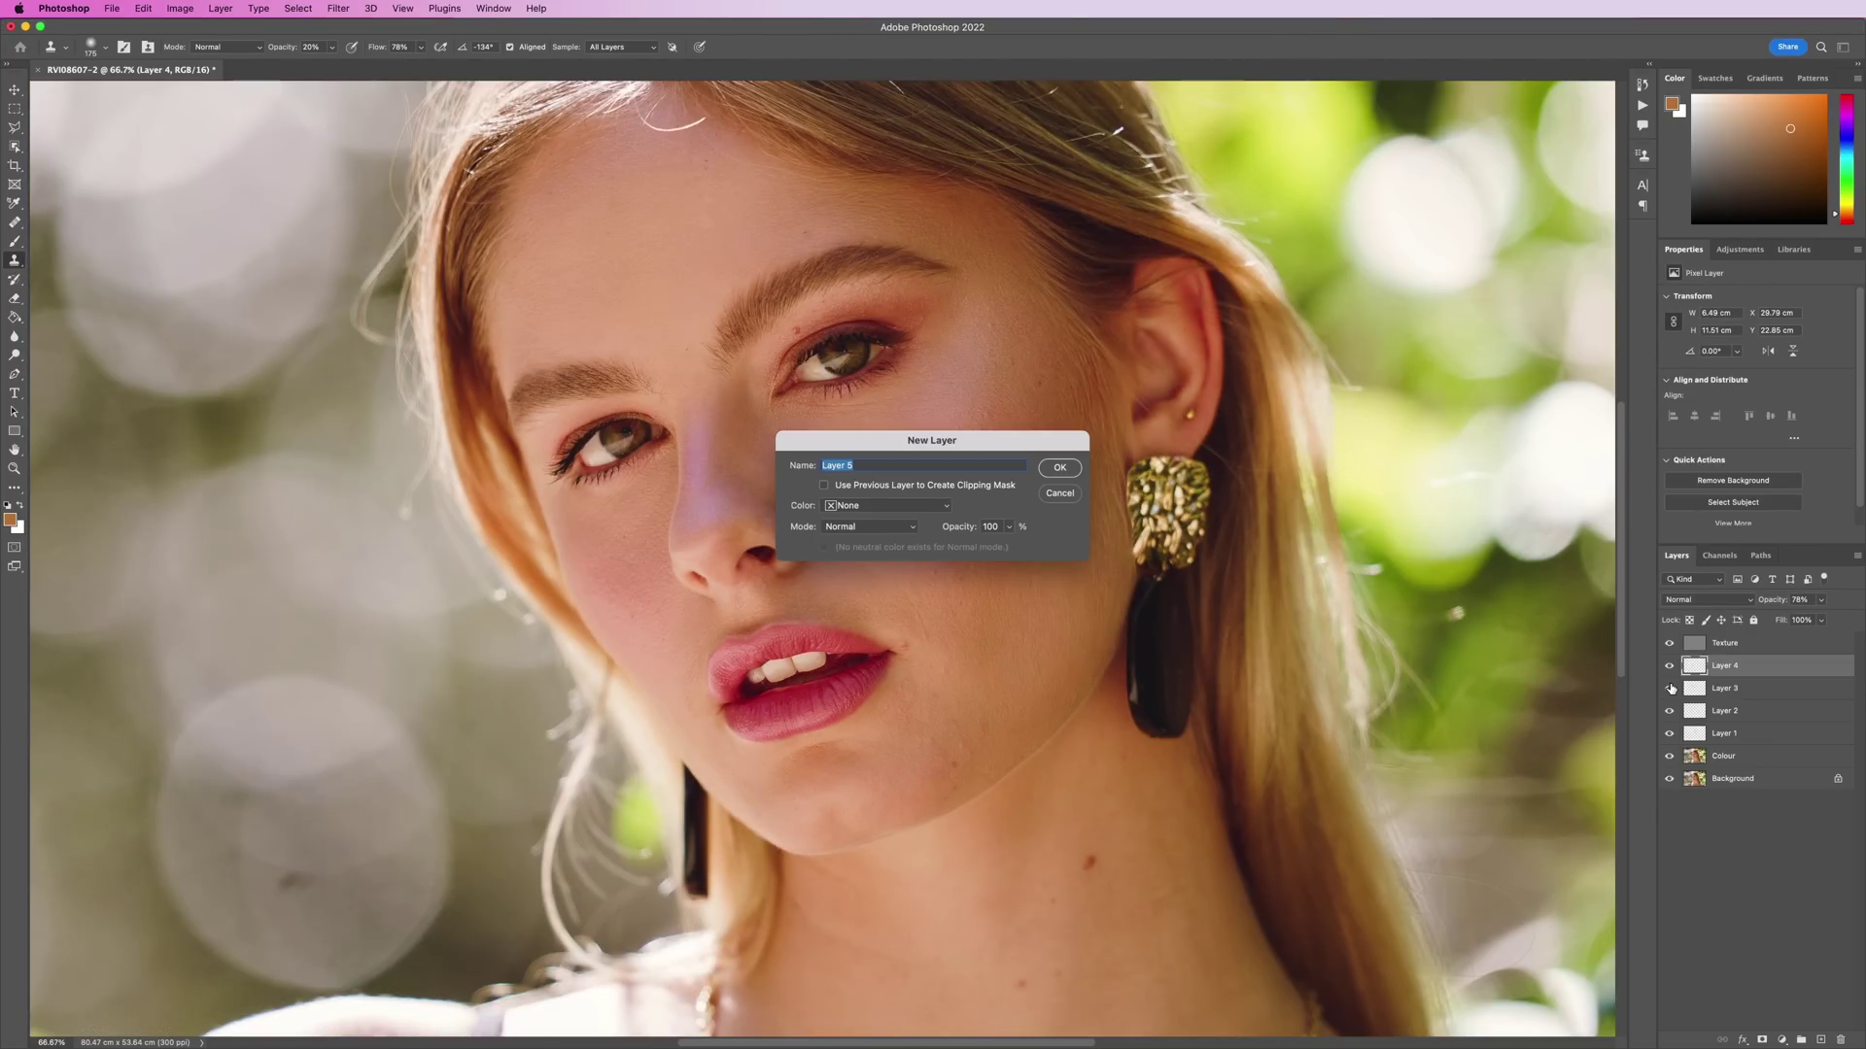